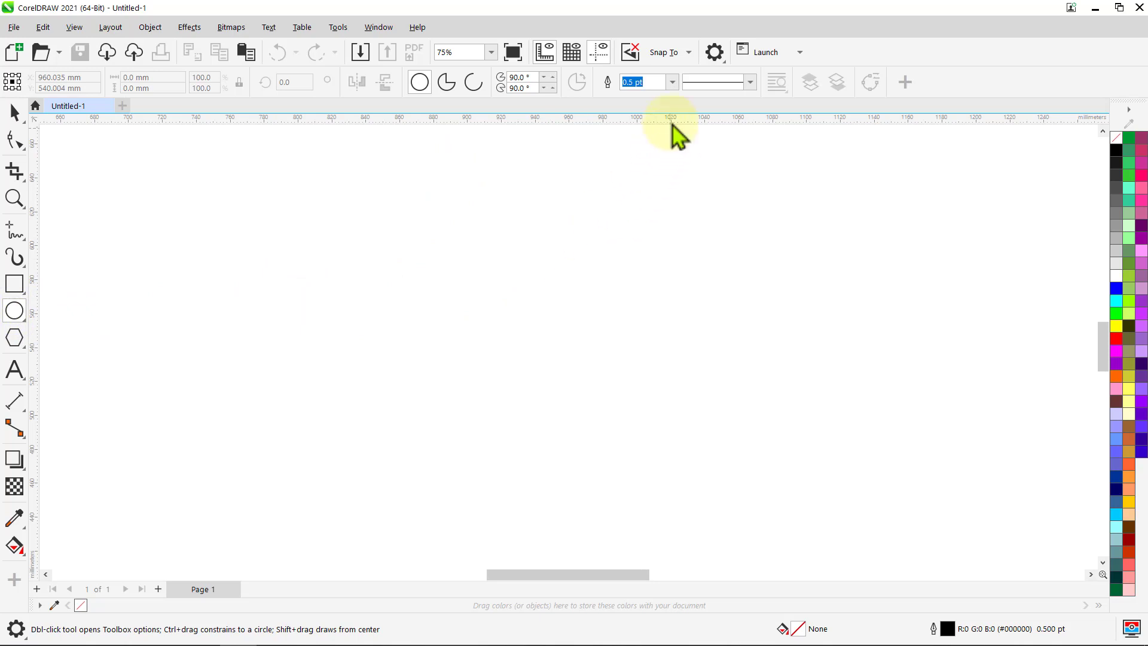
Set the outline width for new ellipses to 2.0 pt.
left_click(671, 83)
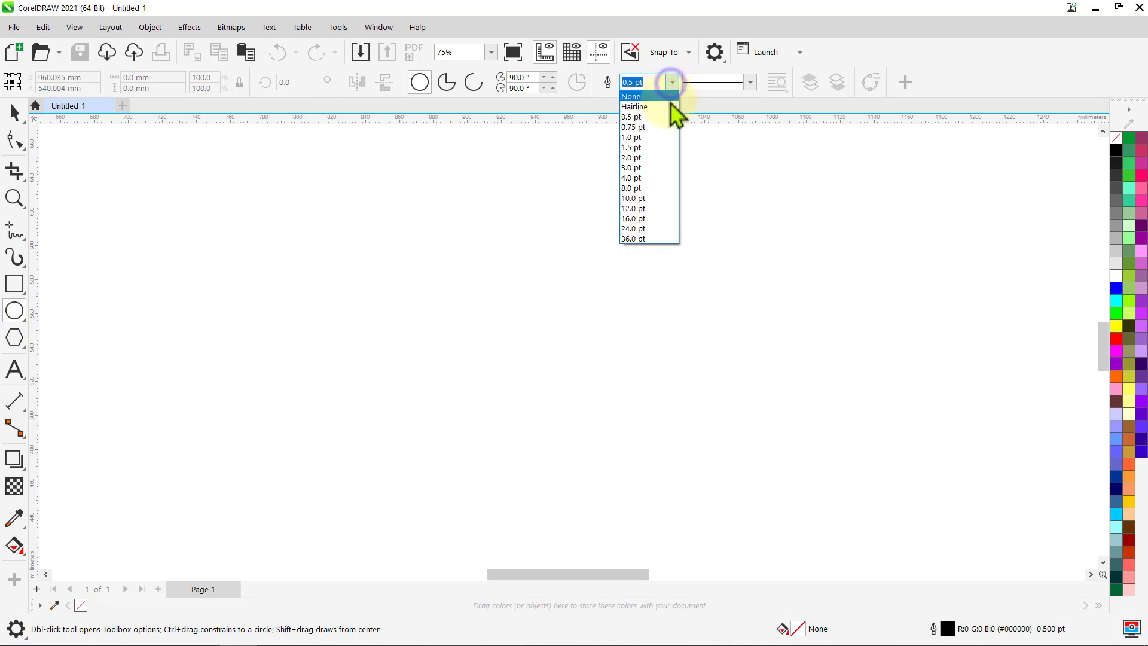
left_click(658, 158)
left_click(597, 417)
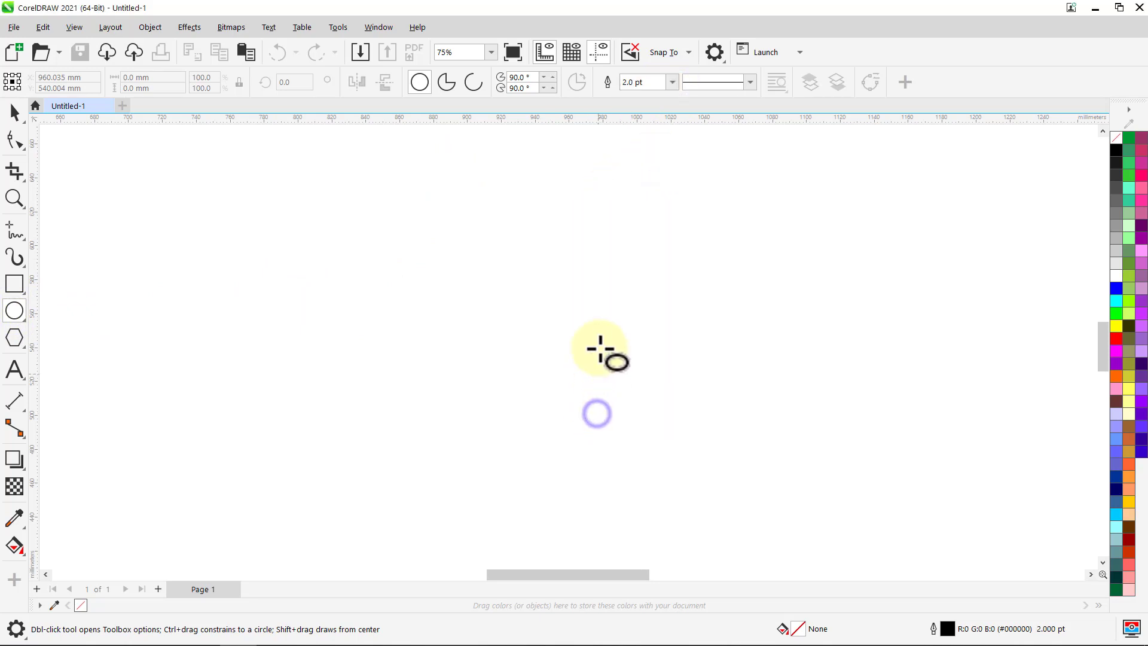
Draw a circle from its centre and set its diameter to 150 mm with proportions locked.
left_click_drag(631, 267, 723, 279)
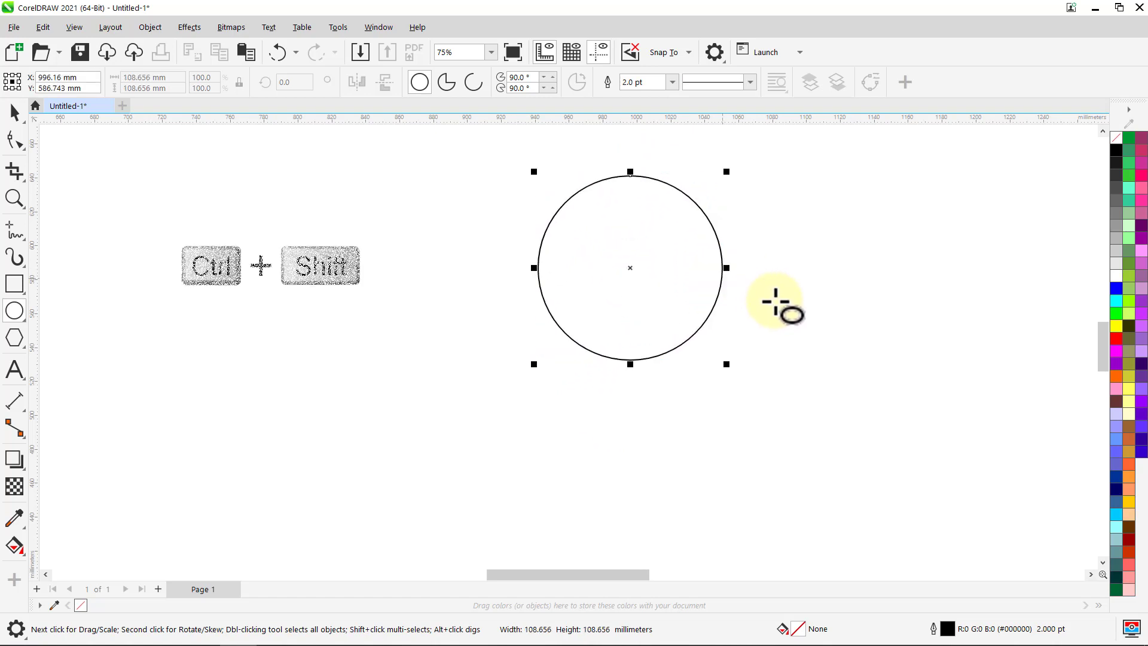
key("space")
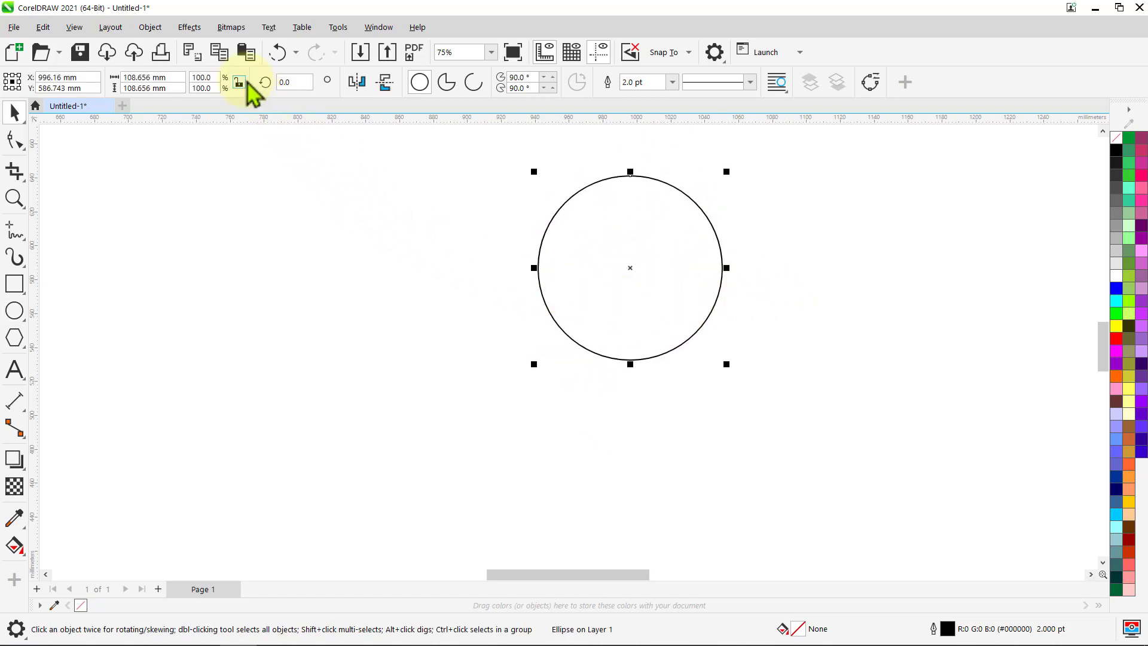
left_click_drag(175, 88, 119, 90)
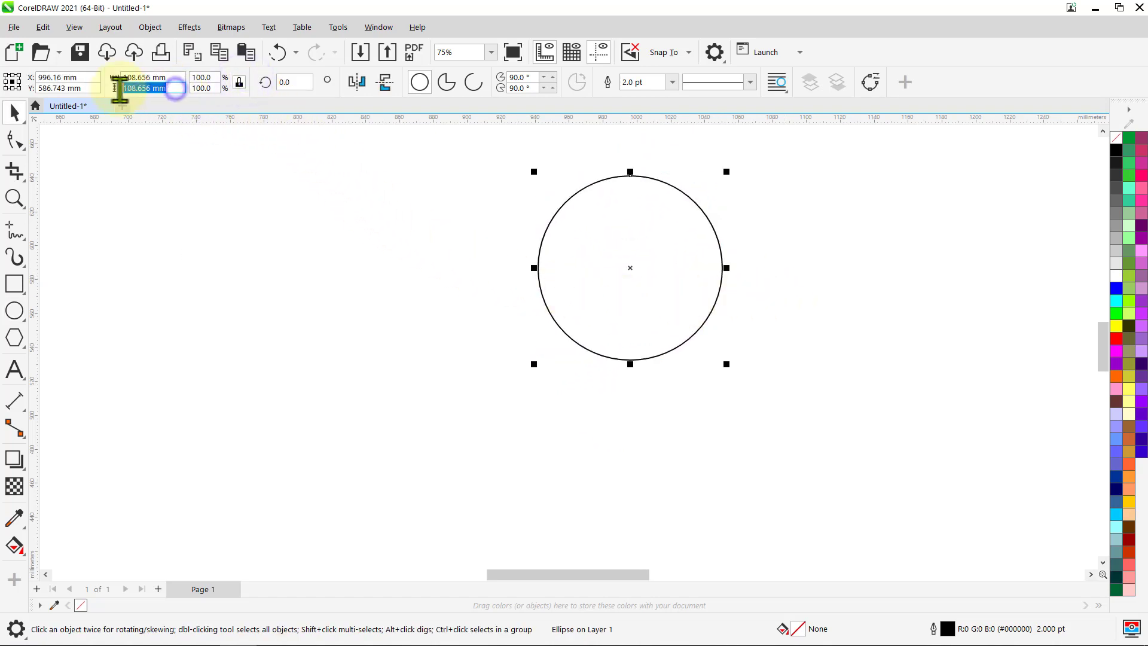
type("150")
key("Return")
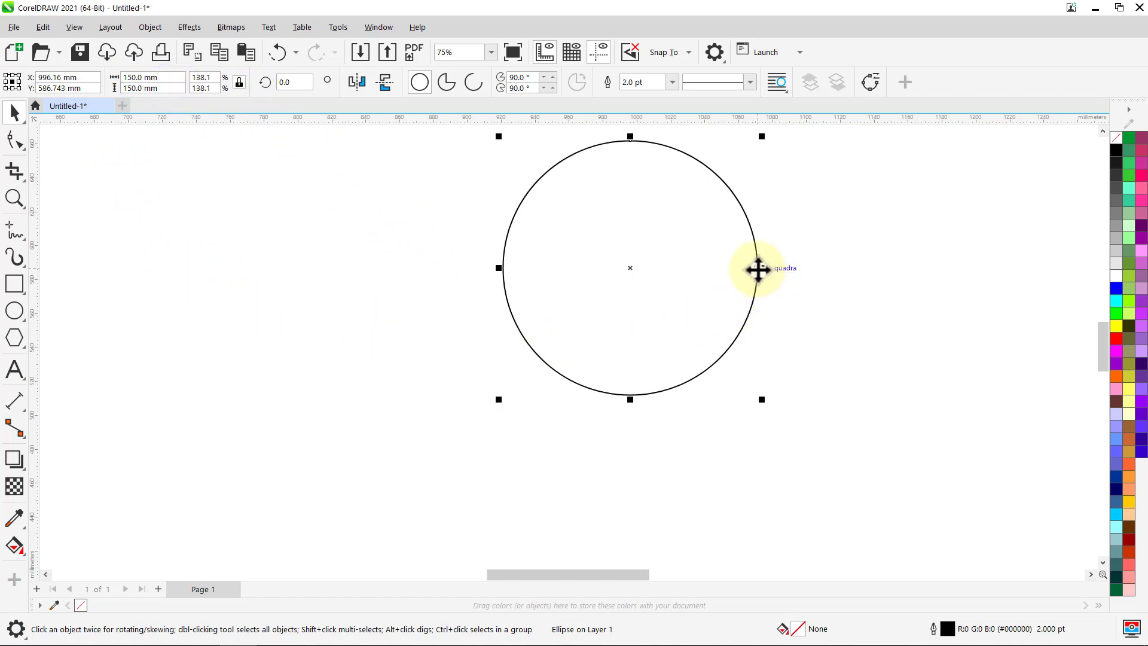
Copy the circle diagonally down-left so its right quadrant meets the original's lowest point, and add a concentric 130 mm copy inside it.
left_click_drag(732, 297, 631, 393)
right_click(636, 405)
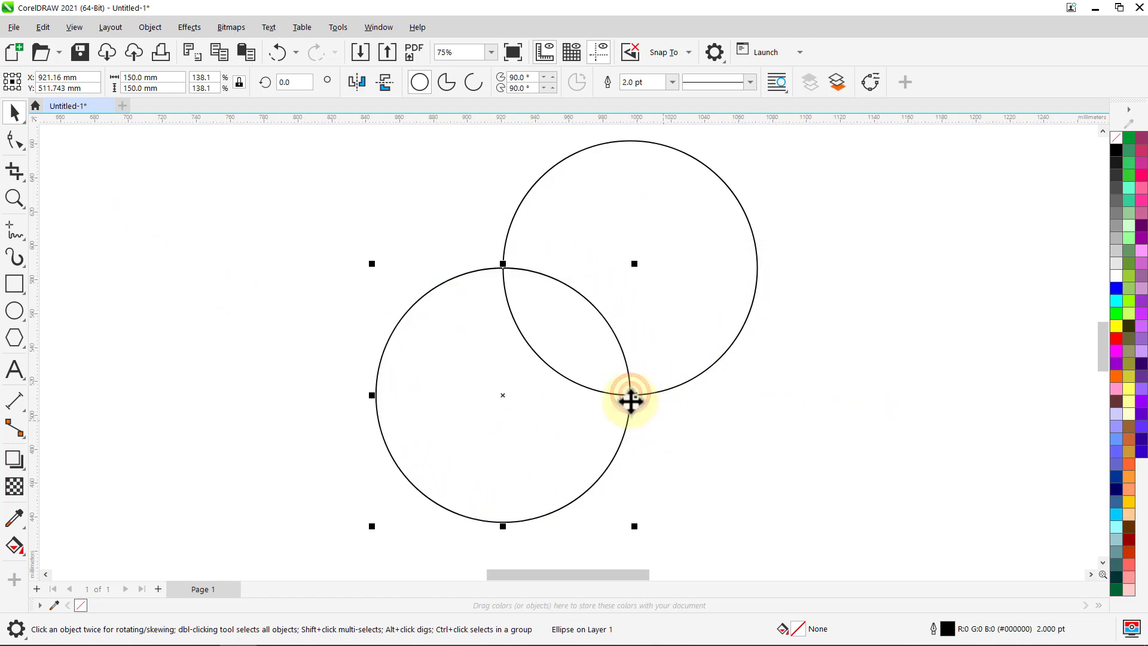
left_click(624, 281, "shift")
left_click_drag(625, 281, 579, 295)
right_click(579, 296)
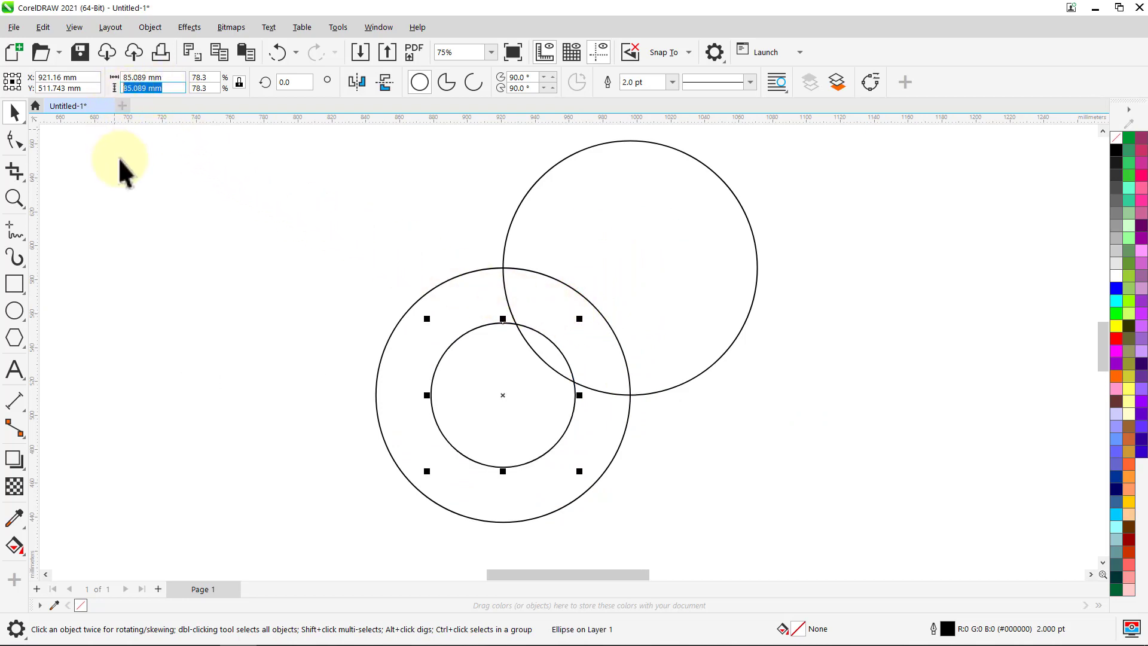
type("130")
key("Return")
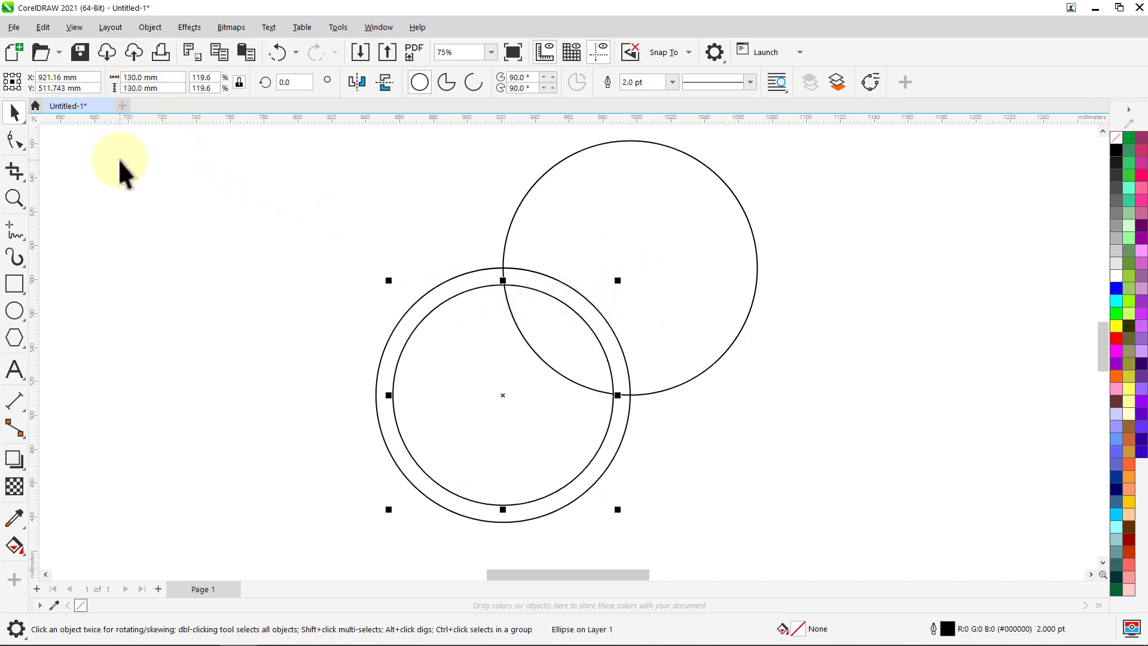
left_click(117, 159)
Draw a straight horizontal 2-point line from the circles' meeting point leftward through the ring's centre, ending just past the outer circle.
left_click(21, 238)
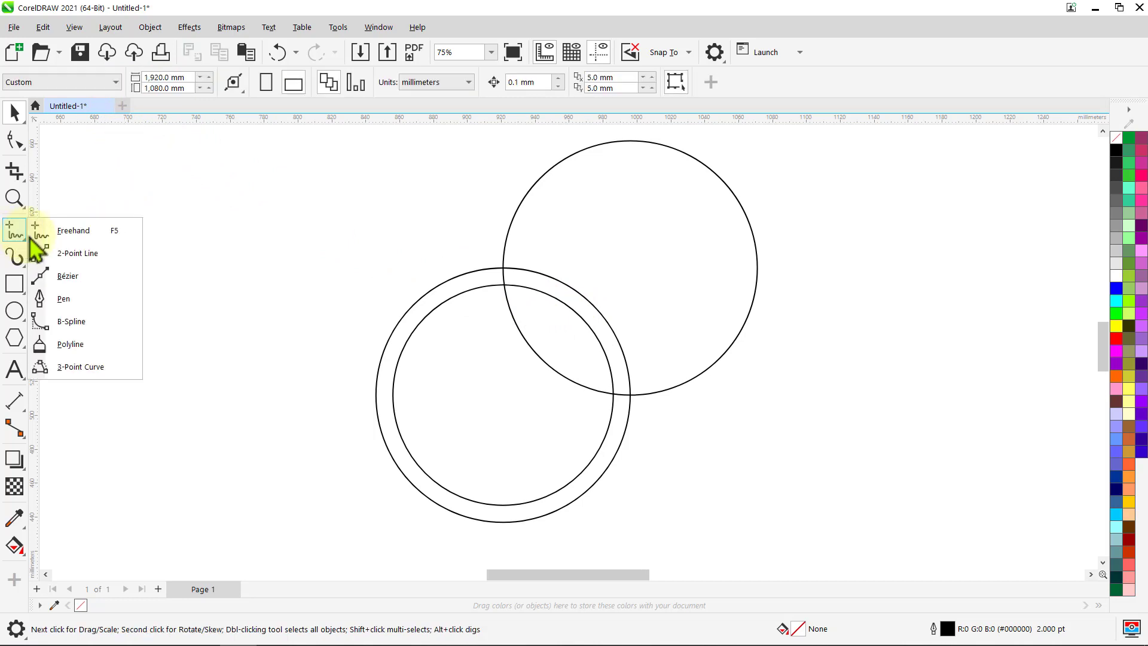
left_click(64, 254)
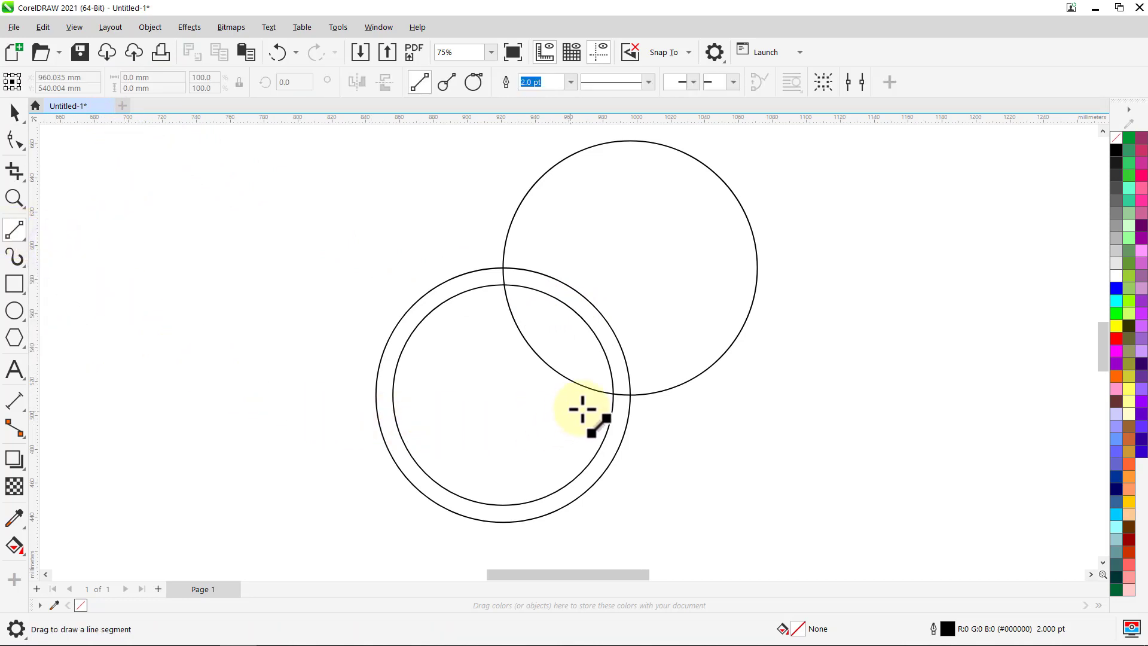
left_click_drag(630, 395, 345, 396)
key("space")
left_click(345, 418)
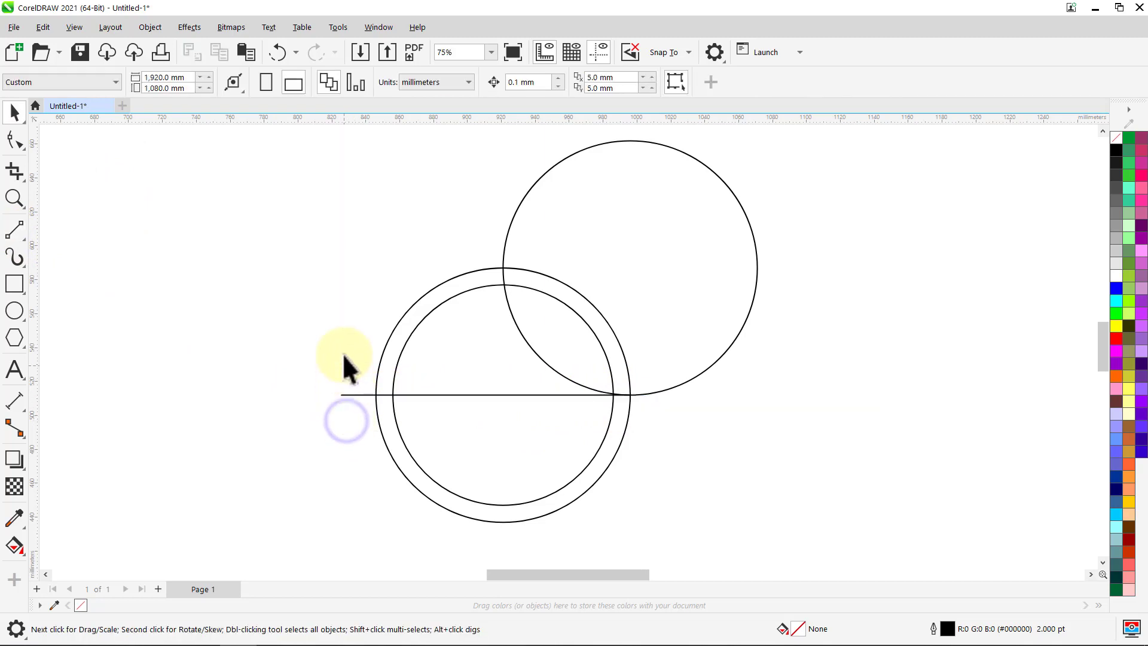
Open the Transform docker and make one copy of the upper circle offset -16 mm horizontally.
left_click(371, 27)
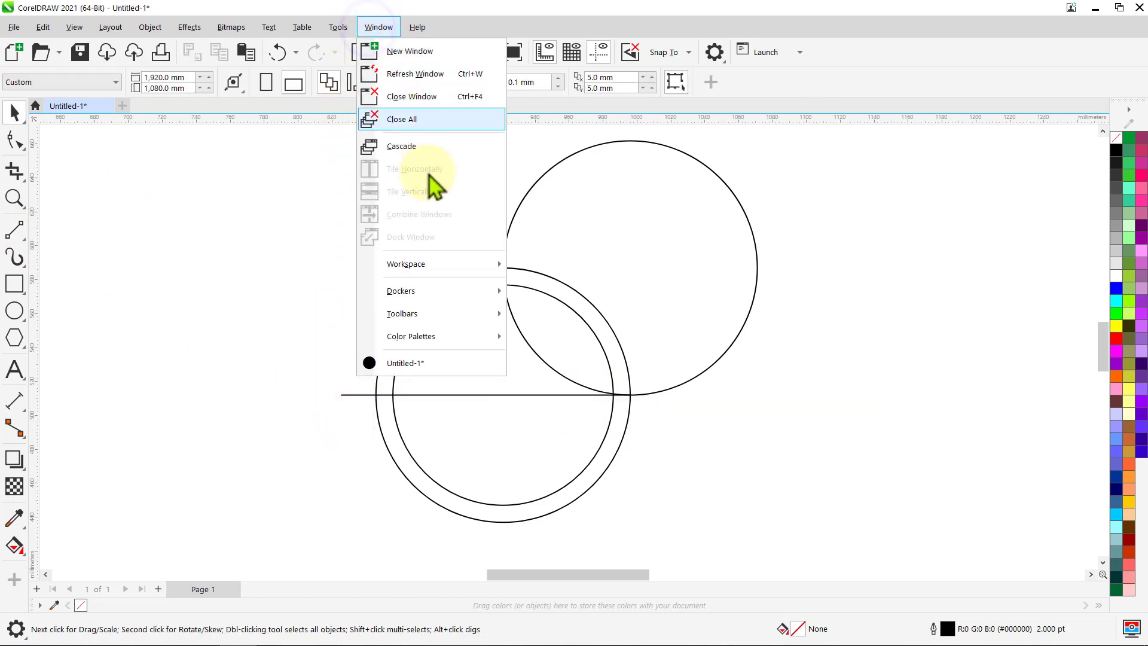
mouse_move(428, 293)
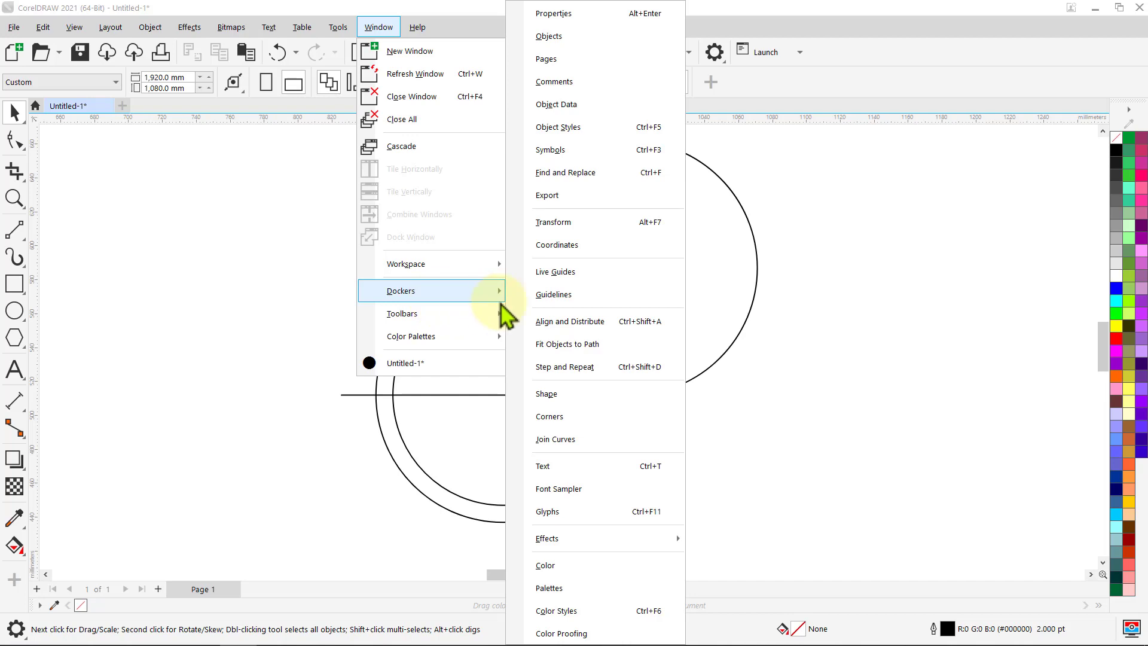
left_click(603, 224)
left_click(599, 234)
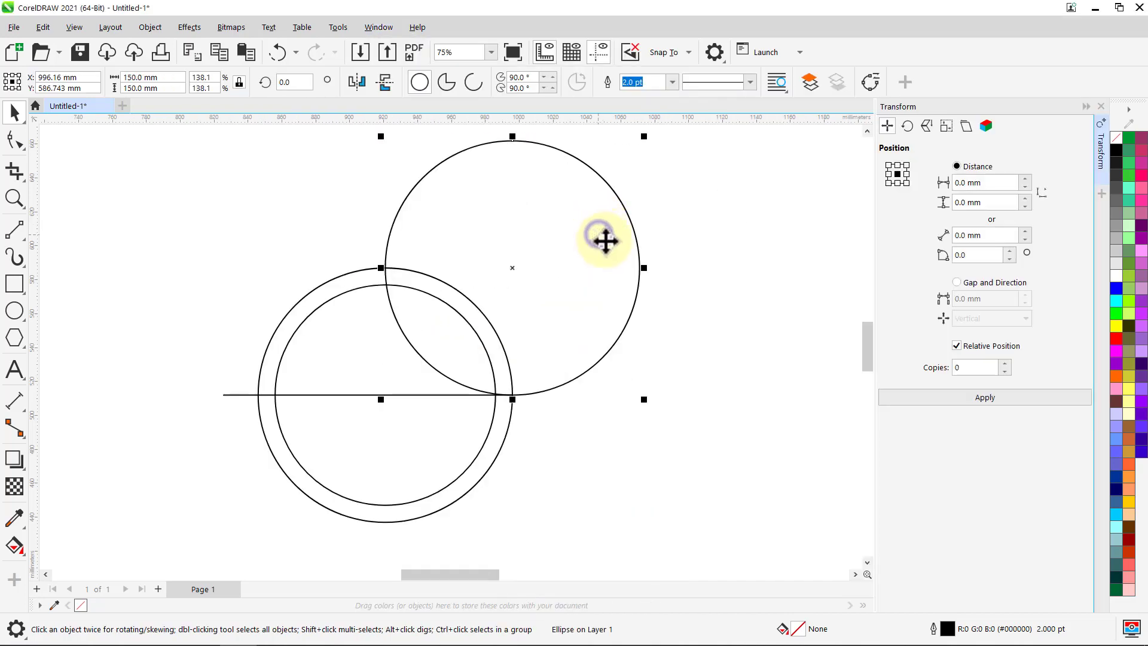
left_click(989, 182)
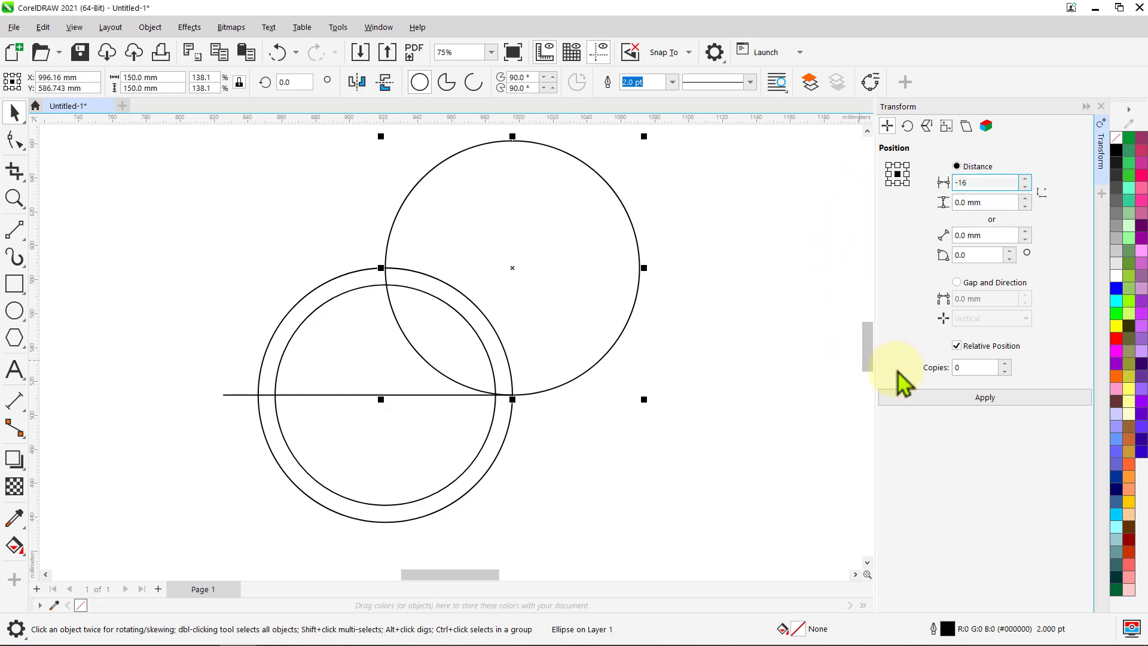
left_click(967, 366)
type("1")
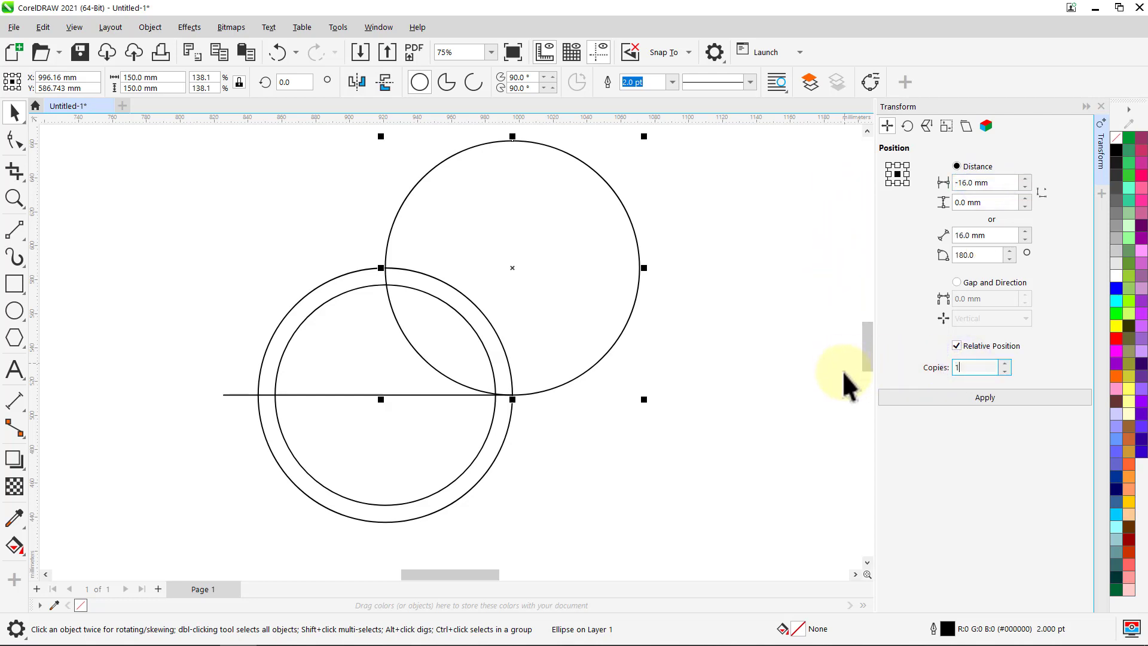
left_click(988, 409)
left_click(990, 408)
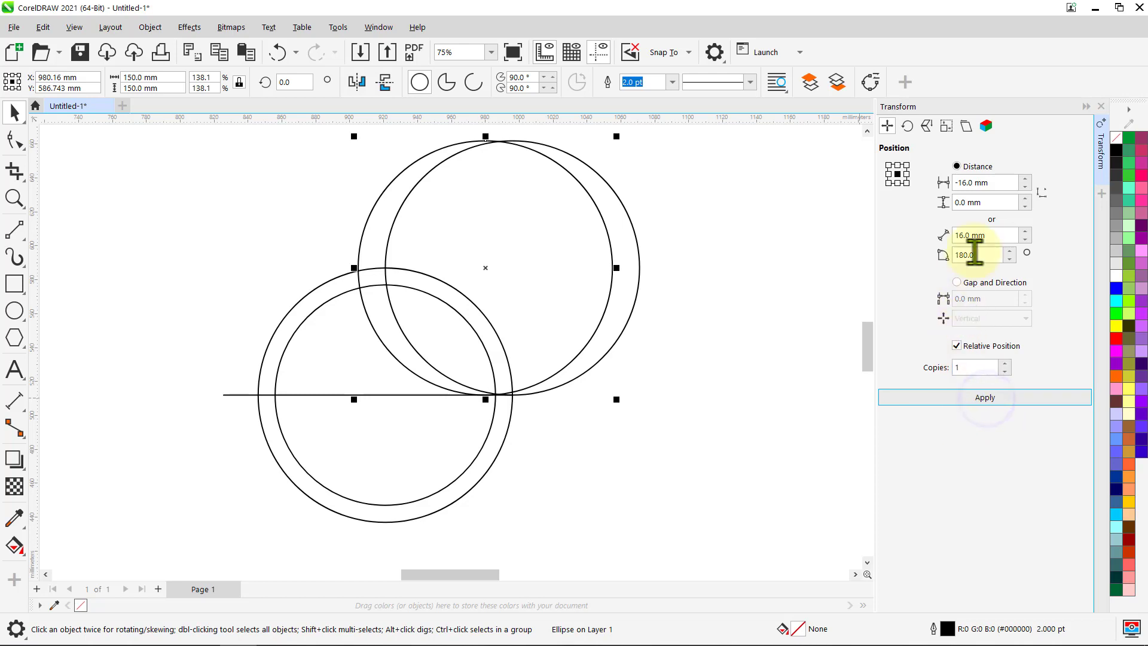
Make one more copy of the newly offset circle, shifted -7.5 mm horizontally.
left_click(997, 184)
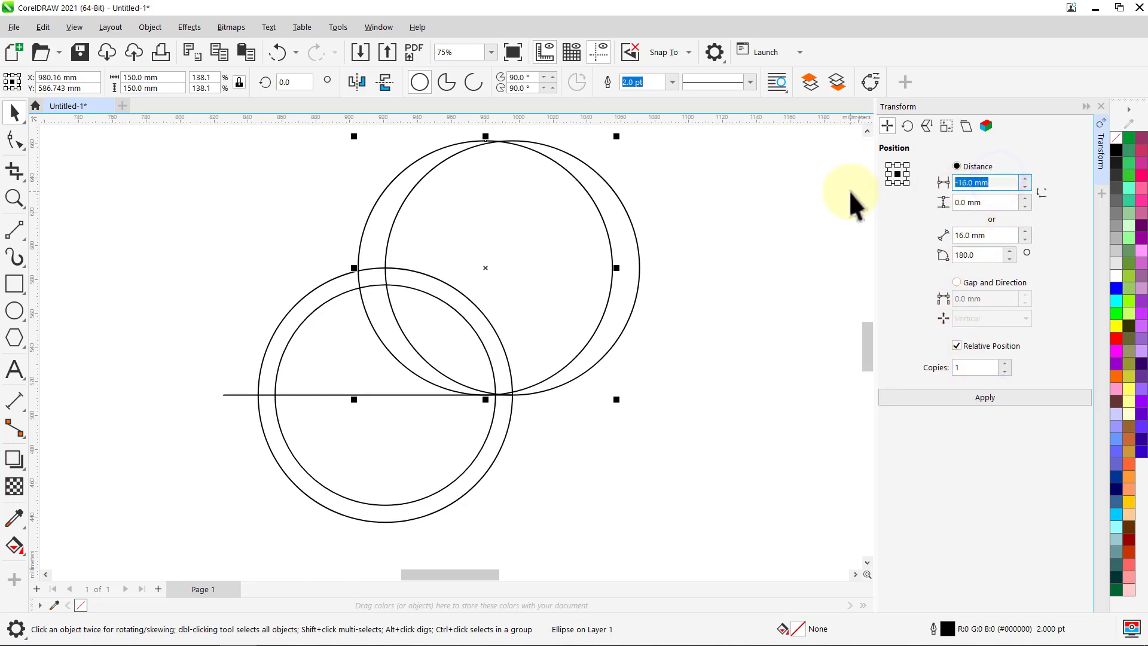
type("-7.5")
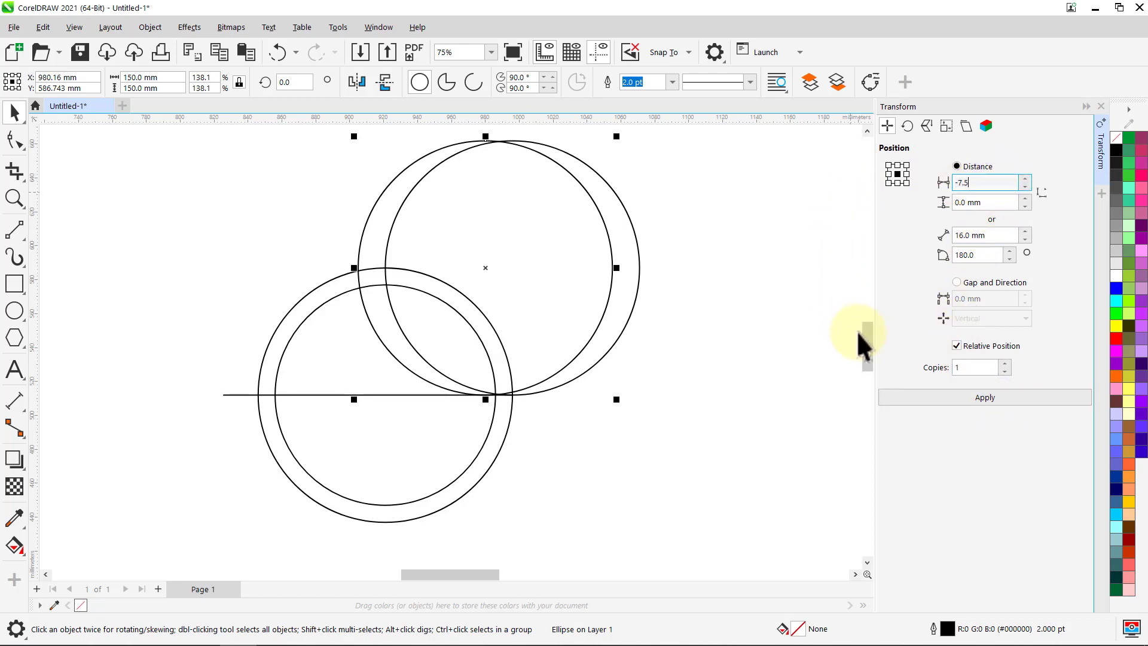
left_click(985, 397)
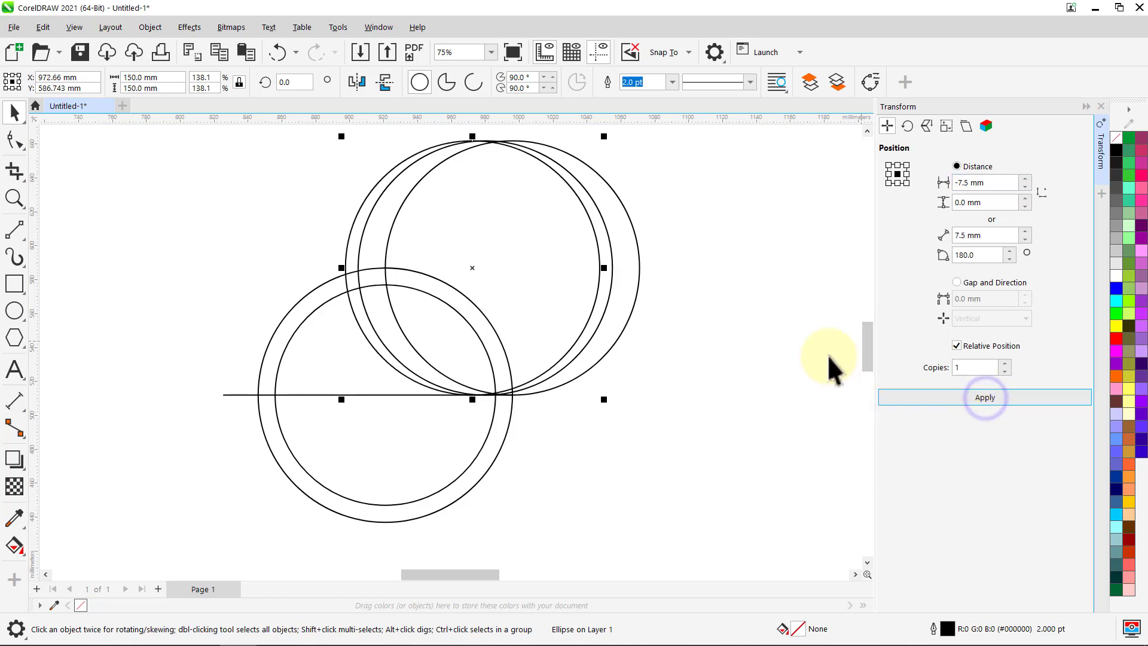
left_click(801, 323)
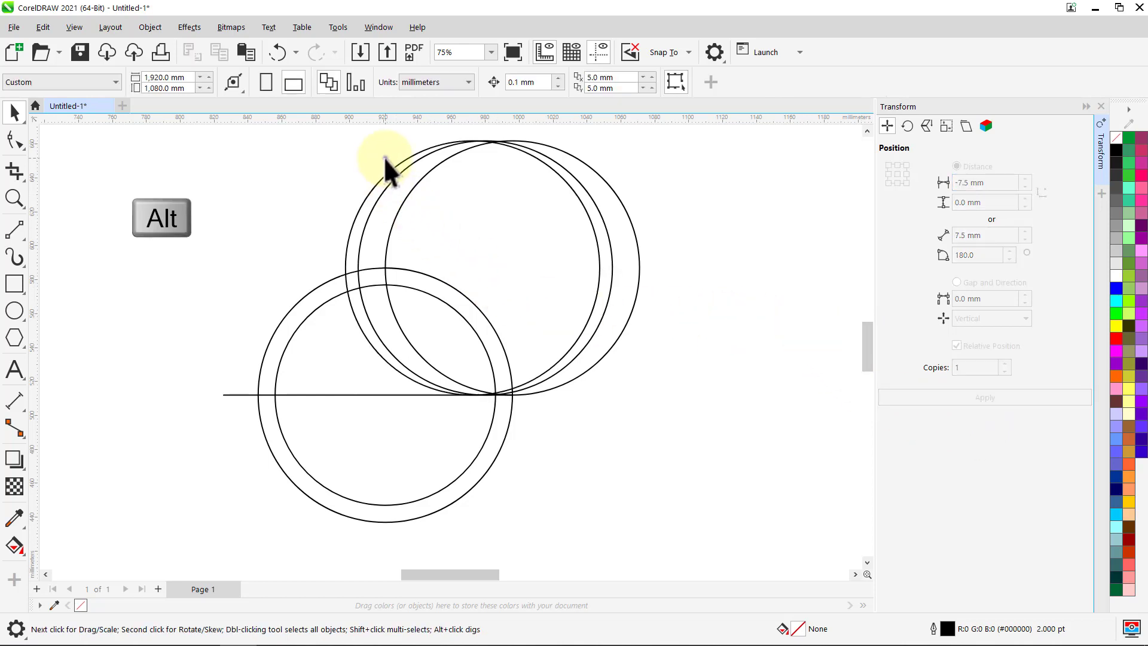
Select the two offset circles and copy the pair three times, each -21 mm horizontally from the last.
left_click_drag(367, 203, 359, 212)
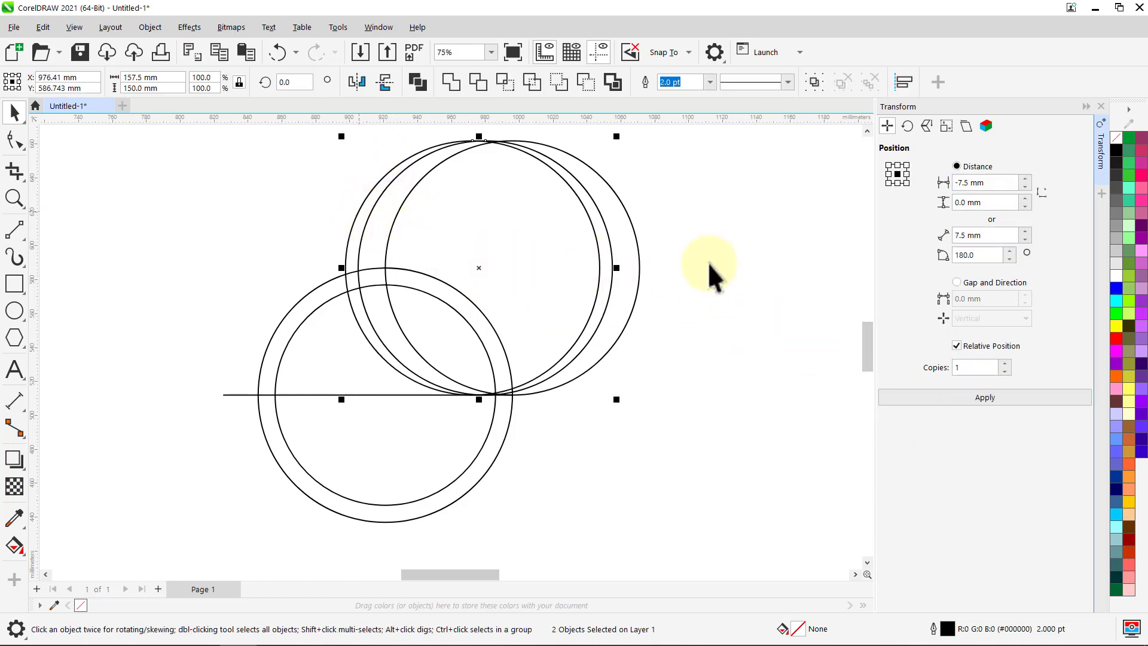
left_click_drag(968, 180, 951, 183)
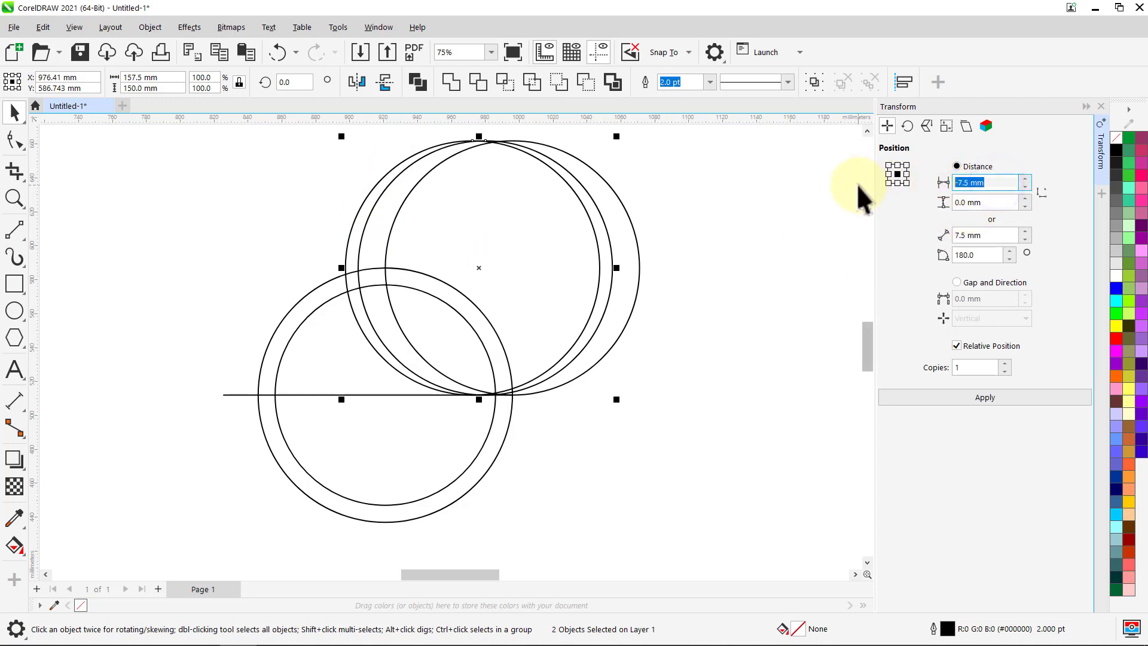
type("-21")
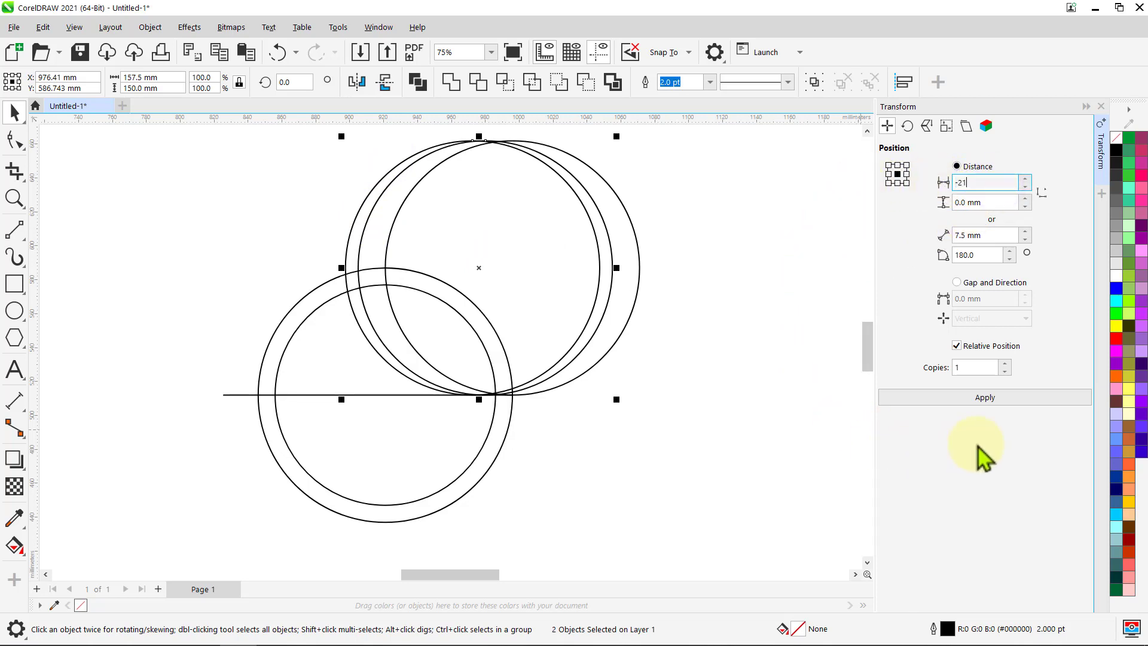
left_click(990, 400)
left_click(988, 399)
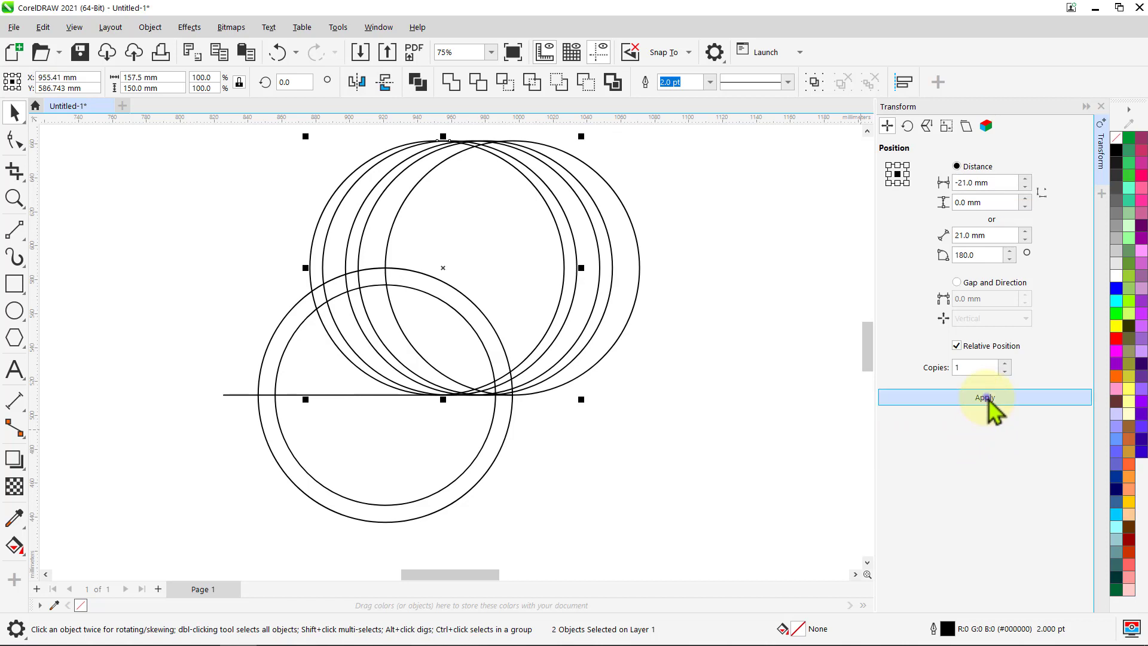
left_click(974, 400)
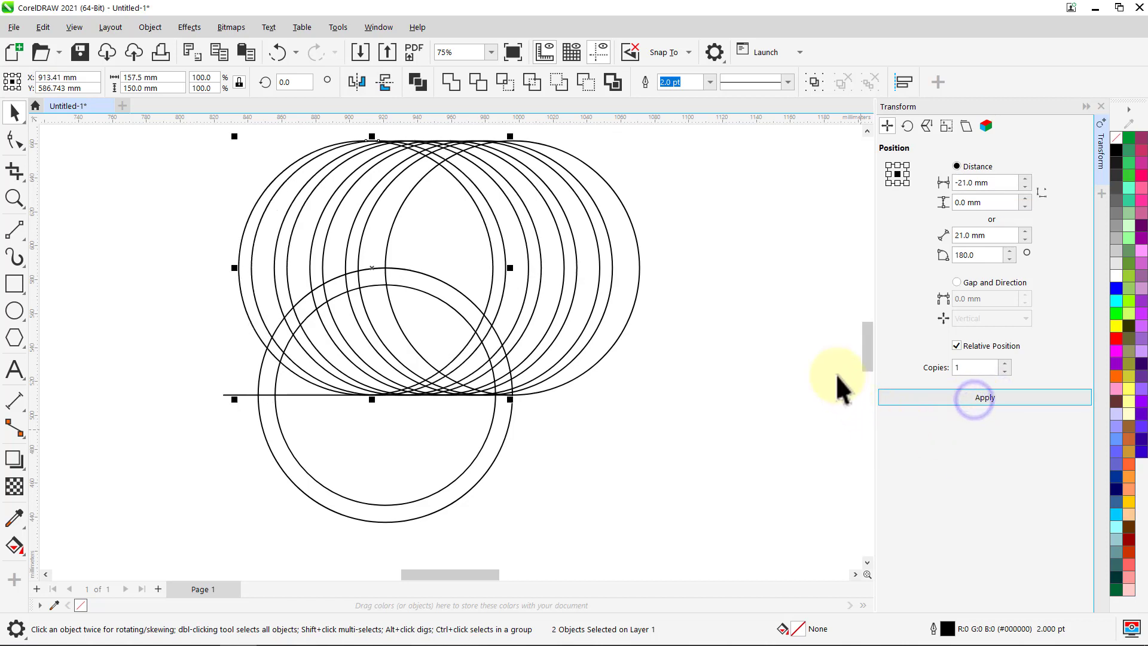
left_click(798, 326)
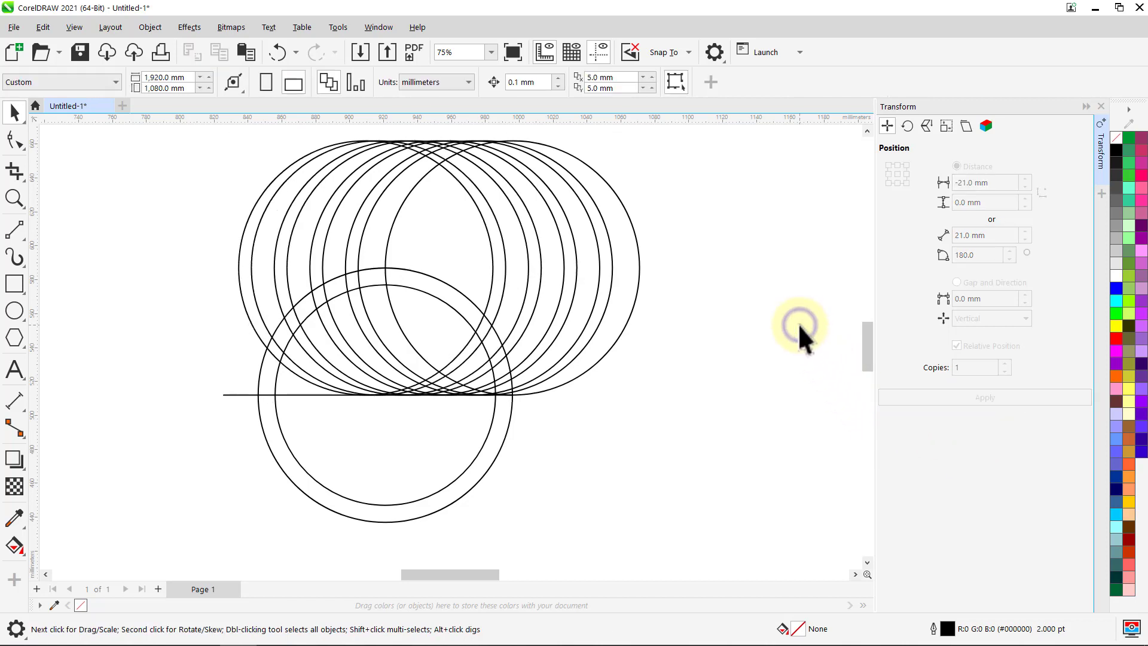
Collapse the Transform docker, group all the circles and the line, and set their outline width to Hairline.
left_click(1103, 159)
key("ctrl+a")
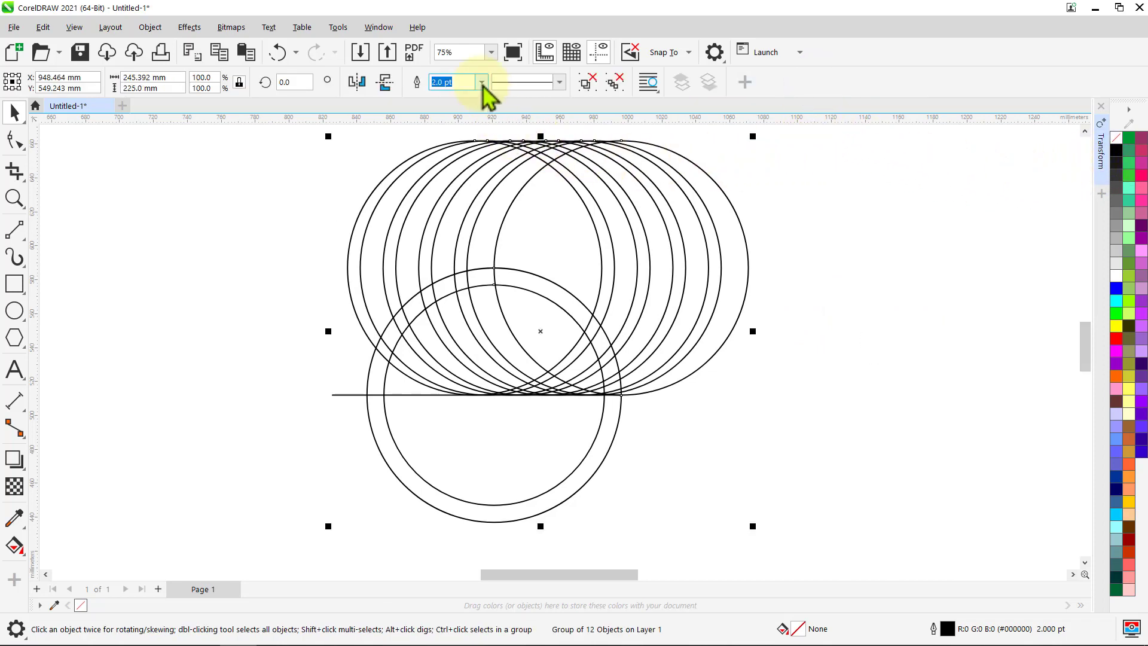
left_click(480, 82)
left_click(470, 108)
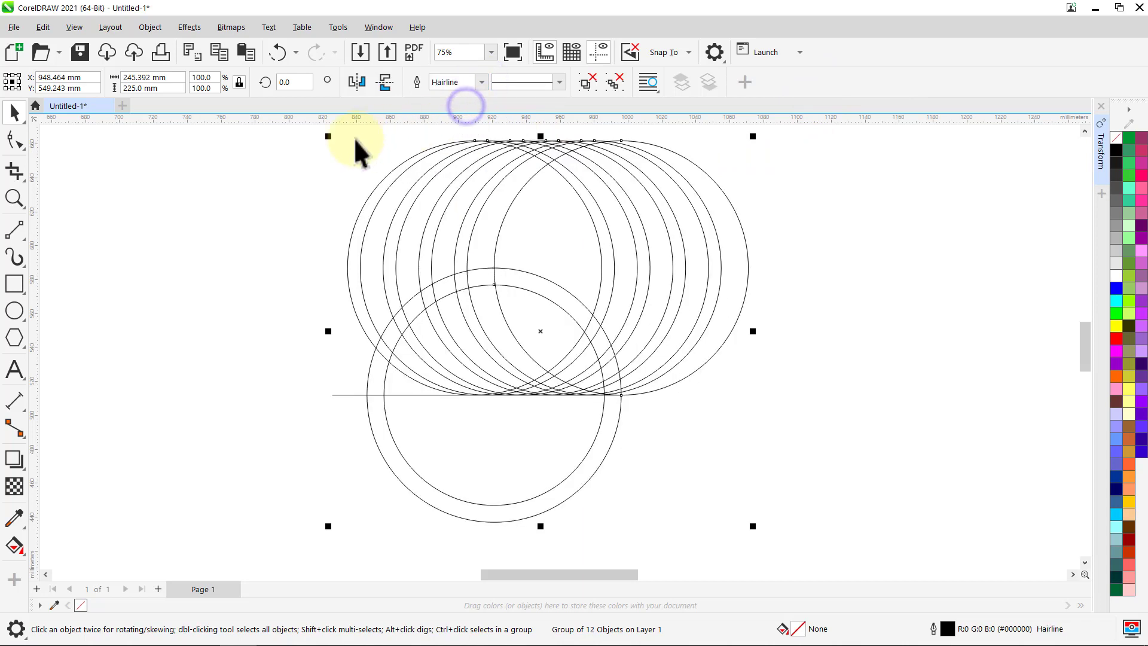
left_click(281, 145)
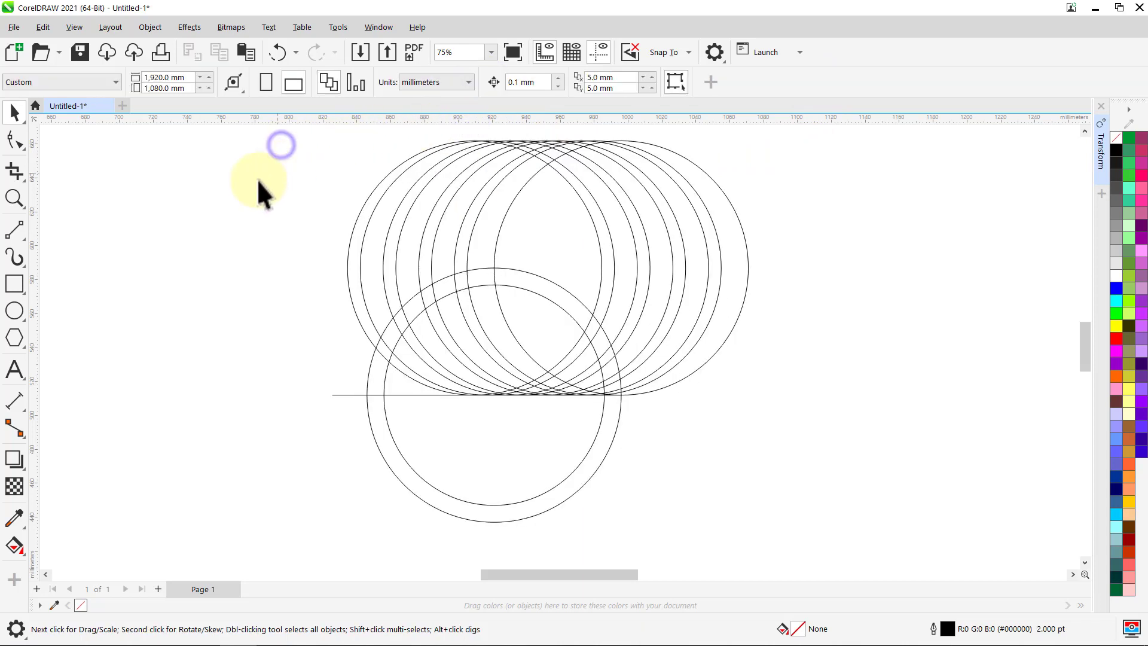
With the Virtual Segment Delete tool, remove the eight offset circles' left-arc segments lying between the two concentric lower circles.
left_click(20, 177)
left_click(67, 219)
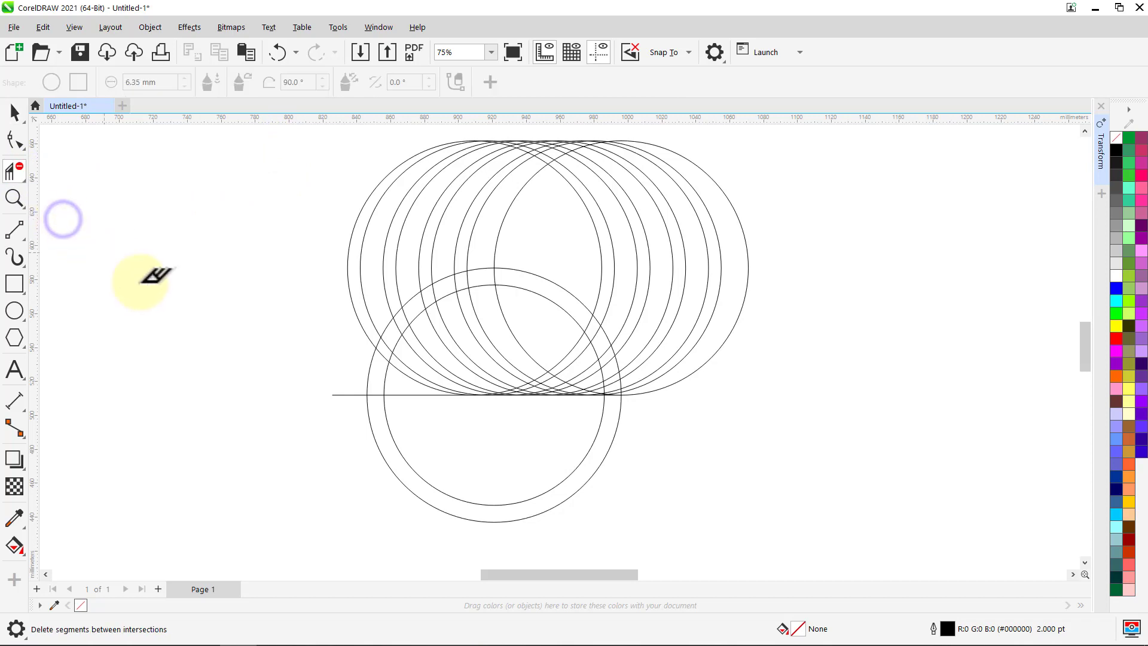
scroll(488, 305, "up", 5)
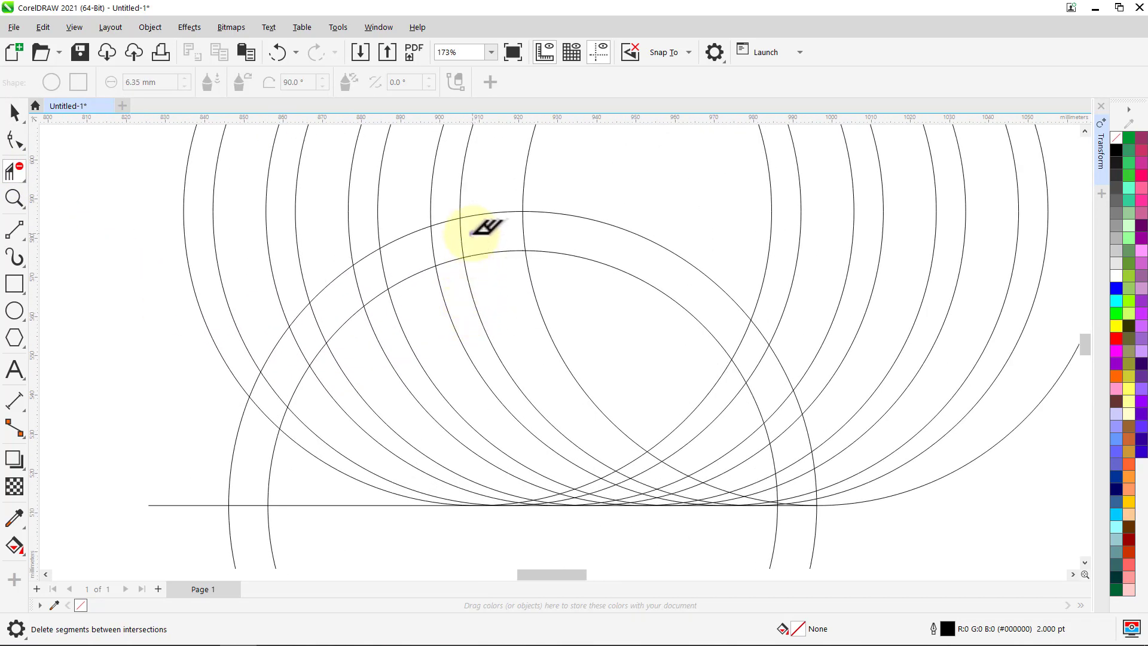
mouse_move(443, 238)
left_mouse_down()
mouse_move(362, 278)
mouse_move(304, 328)
mouse_move(283, 384)
left_mouse_up()
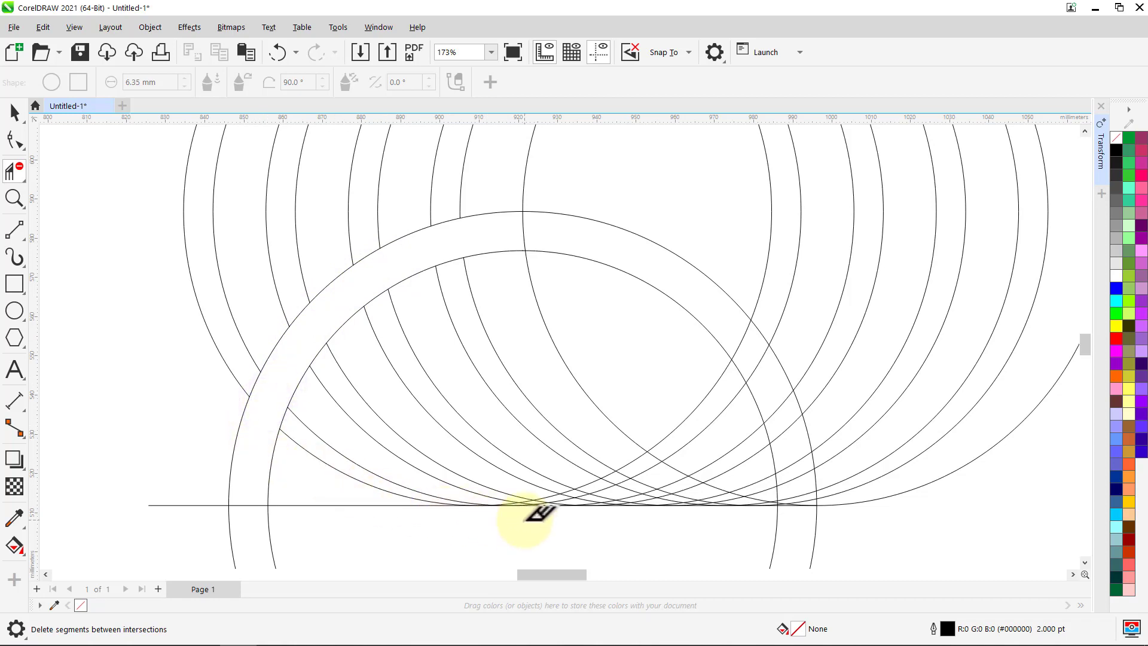
Delete the leftmost upper circle's right-rising segment between the horizontal line and its crossing with the second circle.
left_click_drag(539, 513, 556, 431)
scroll(532, 413, "up", 4)
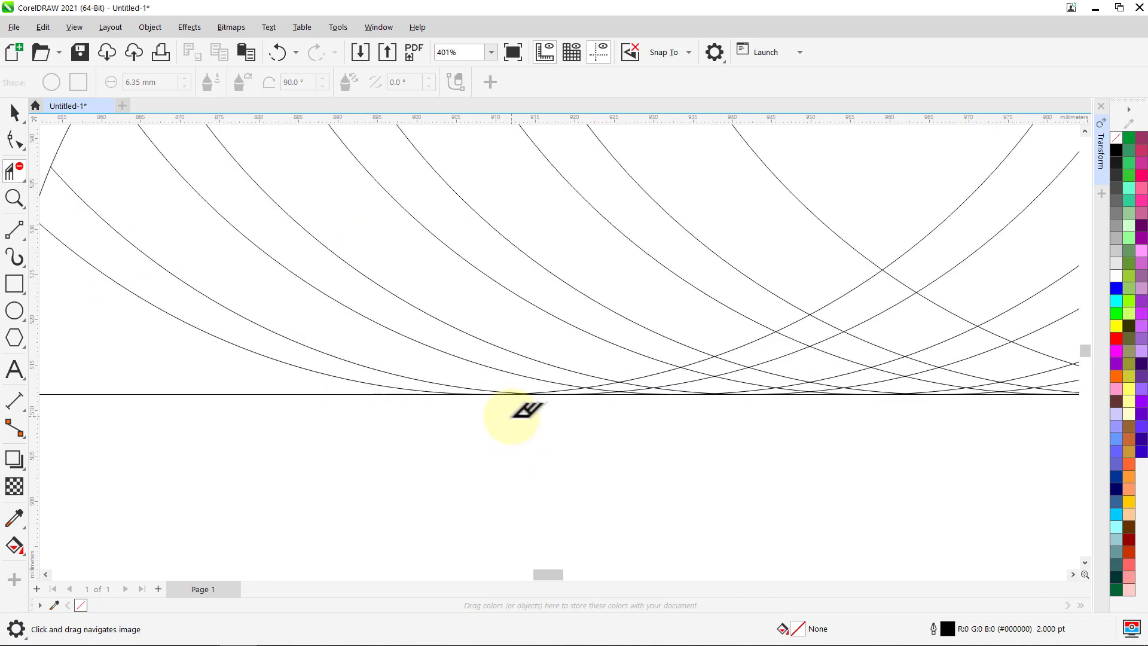
scroll(526, 411, "up", 4)
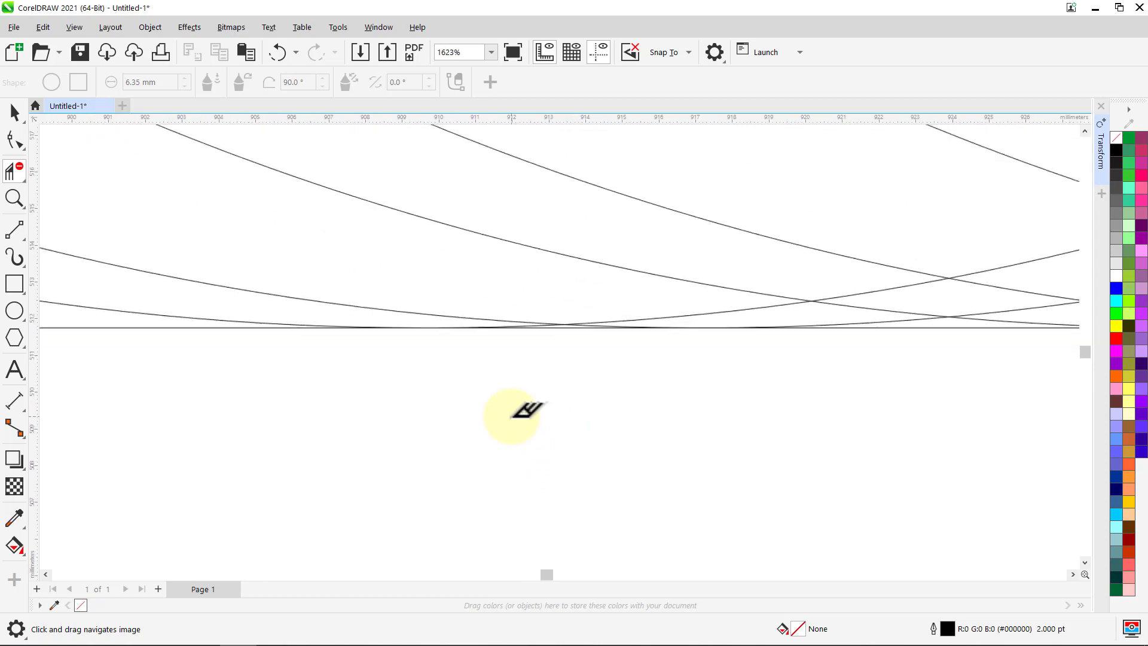
left_click_drag(540, 288, 546, 402)
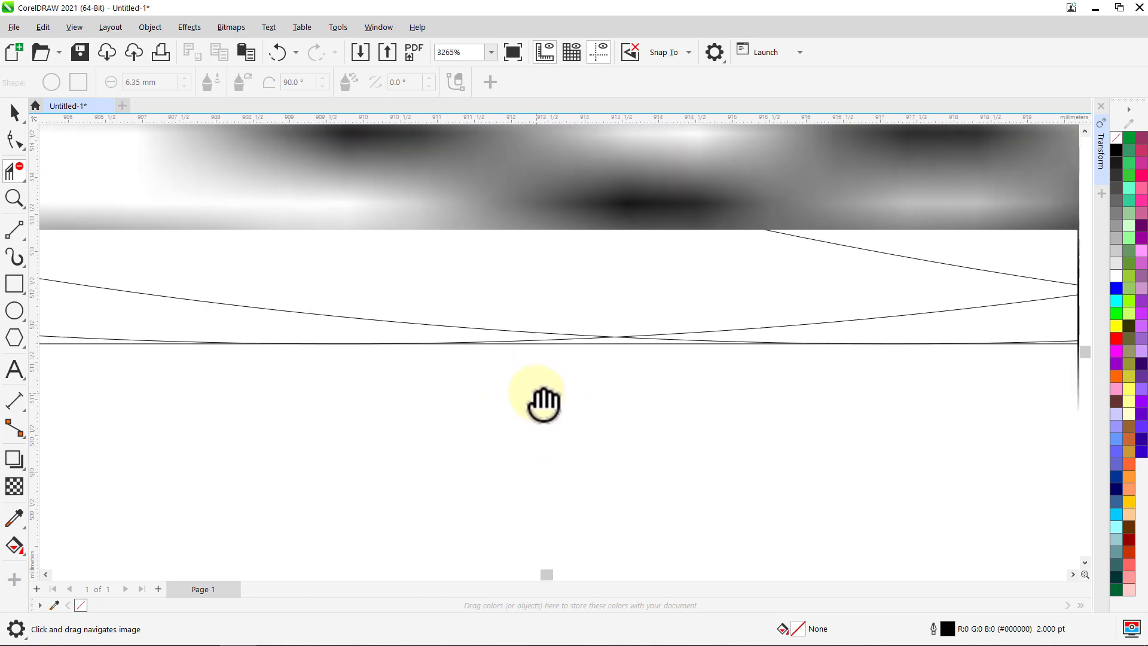
scroll(556, 352, "up", 2)
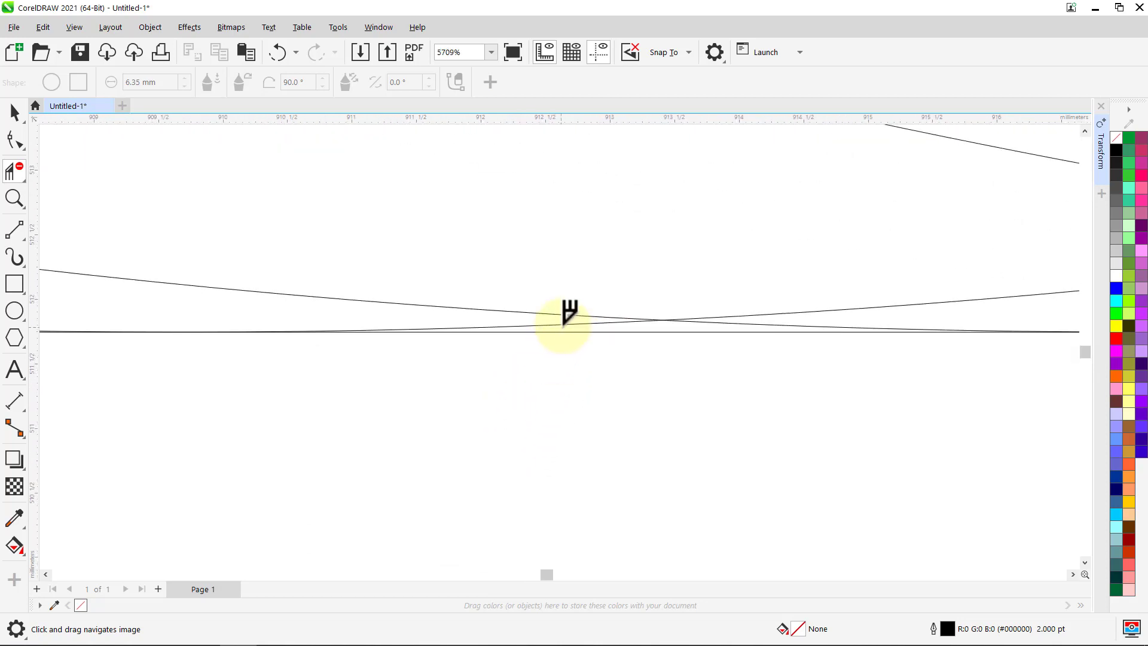
scroll(559, 325, "down", 2)
left_click_drag(572, 333, 582, 363)
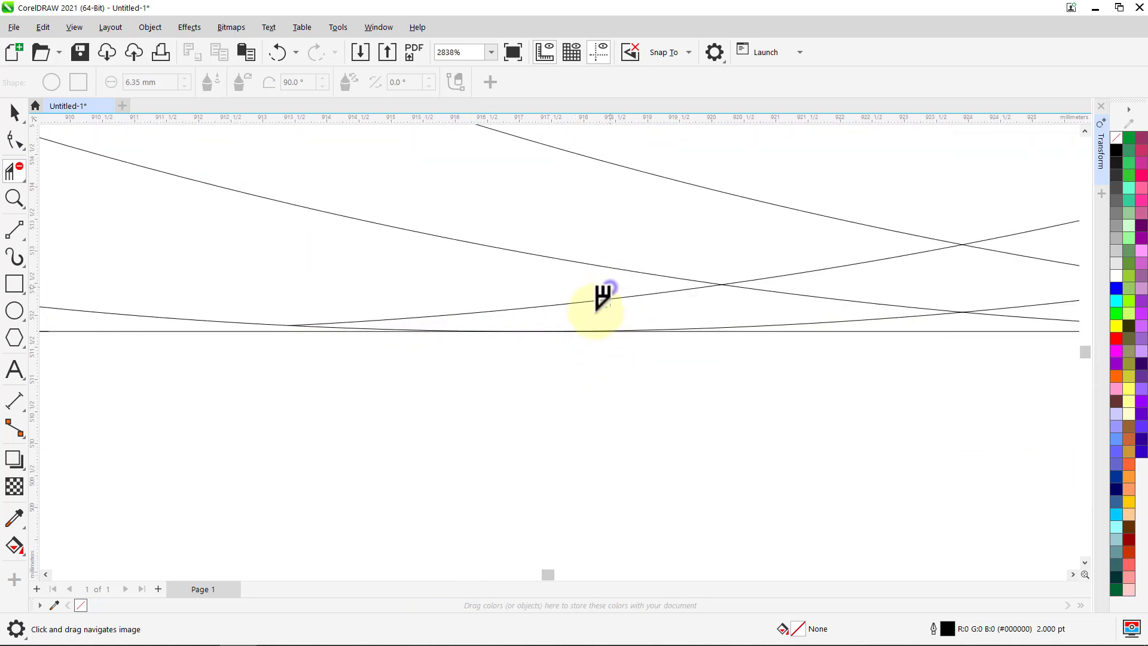
Delete the right-rising lower segments of the two leftmost upper circles up to their crossings with the sixth circle from the left.
left_click_drag(805, 318, 572, 331)
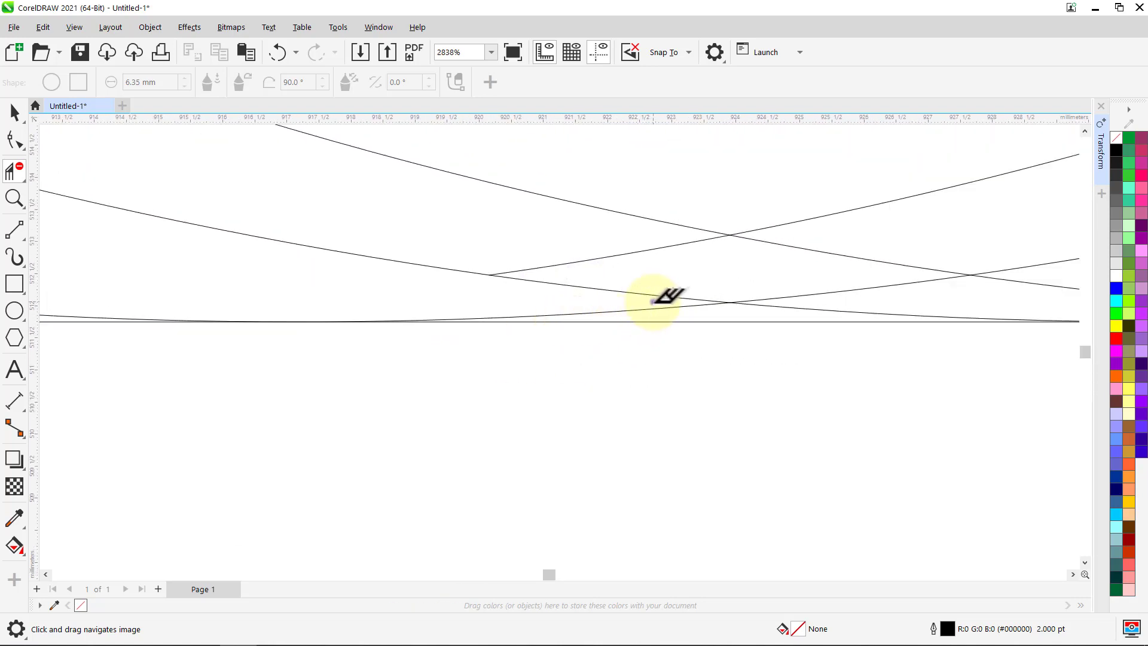
left_click_drag(764, 328, 513, 346)
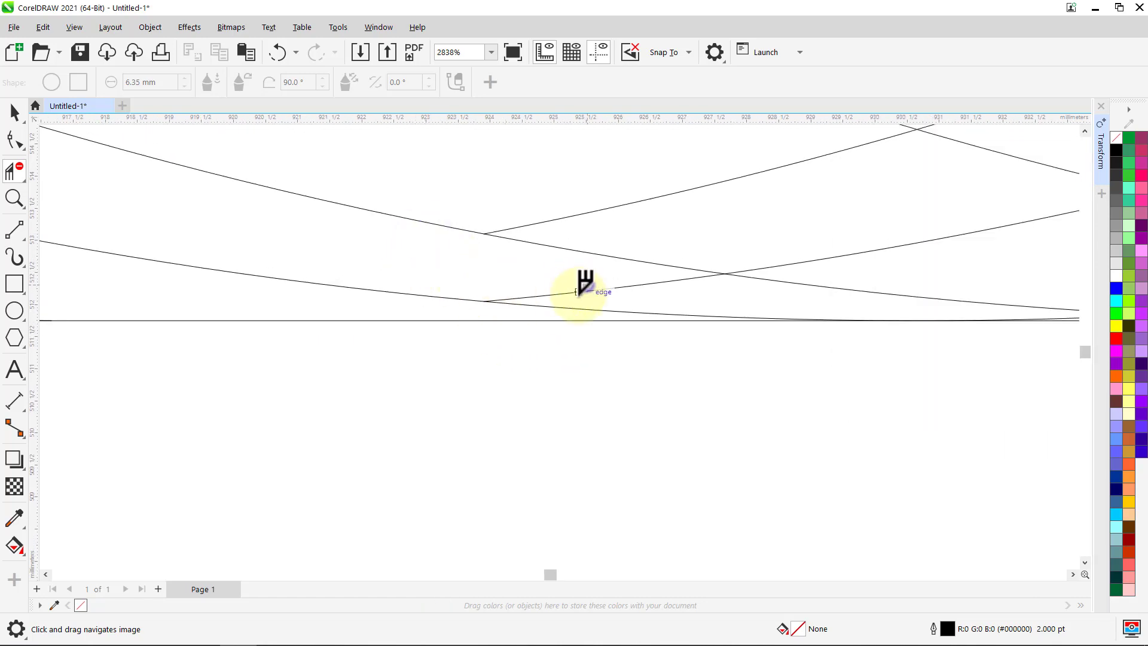
scroll(592, 296, "down", 1)
left_click_drag(598, 311, 536, 336)
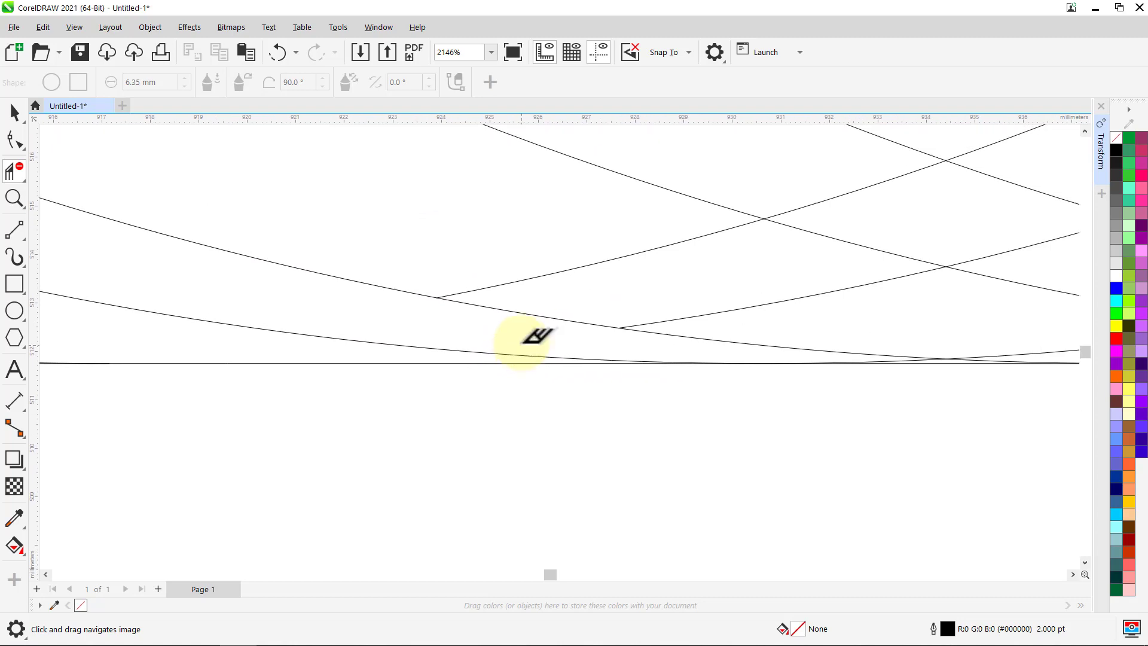
left_click_drag(600, 243, 797, 294)
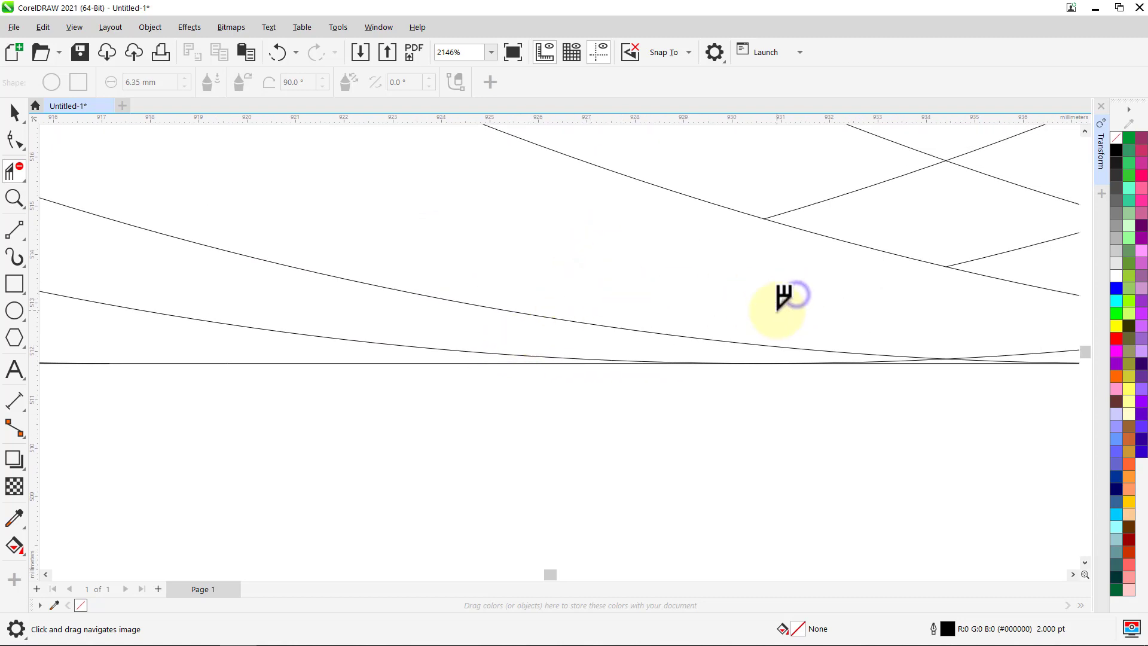
left_click_drag(814, 340, 579, 329)
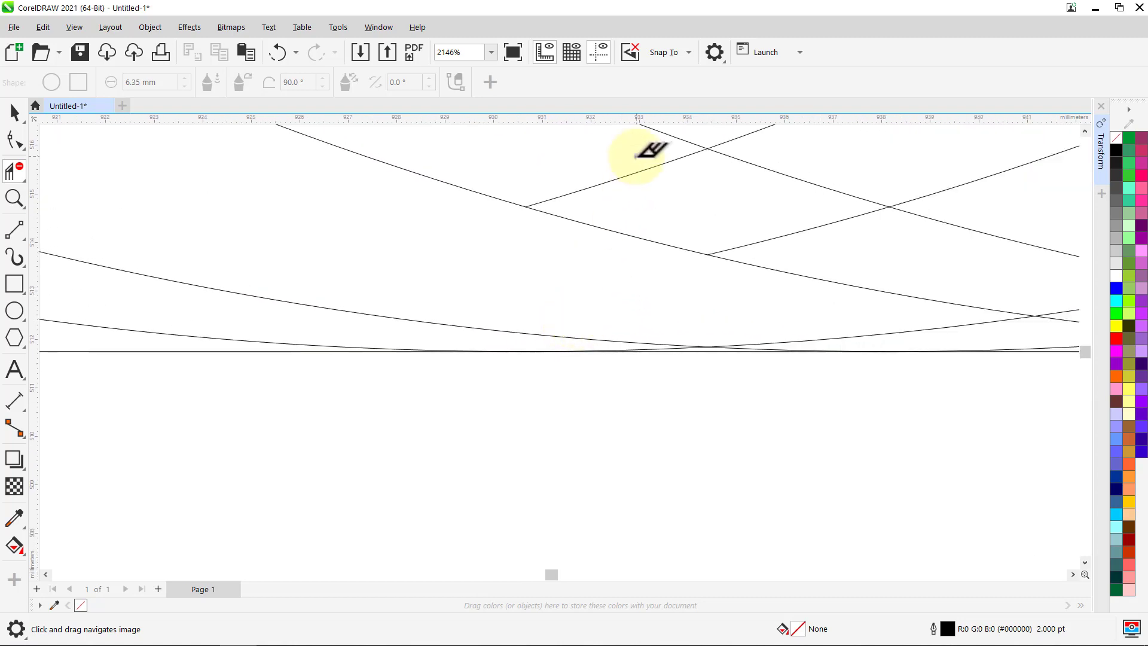
left_click(636, 156)
left_click(807, 215)
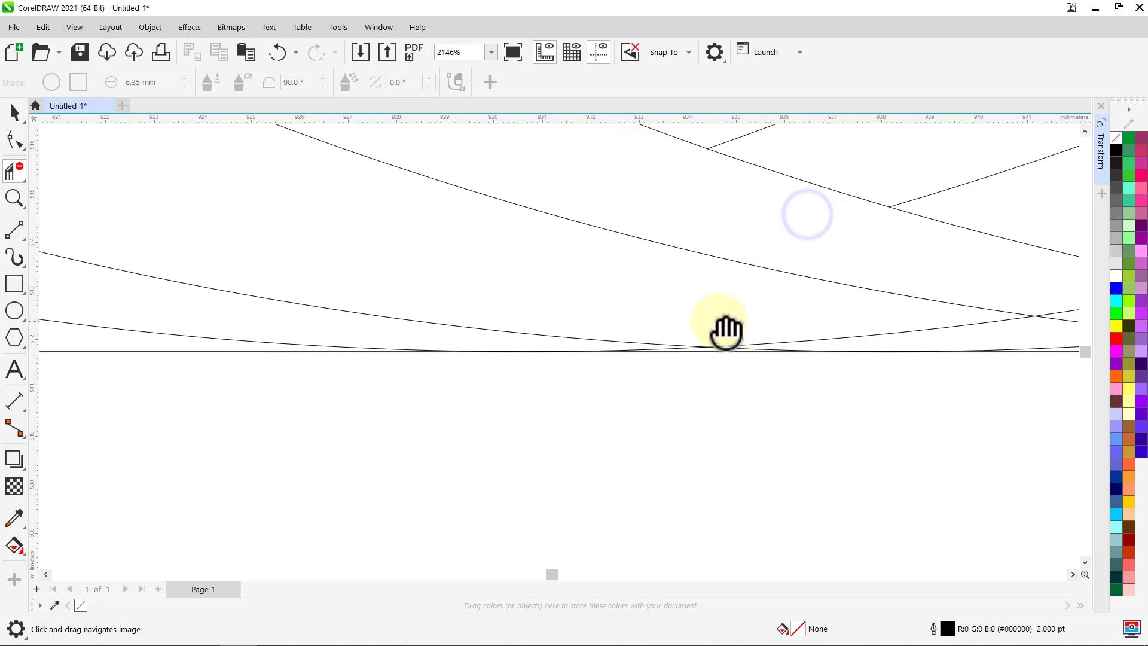
Delete the third upper circle's right-rising segments from the line to the sixth circle, and the fourth's up to the fifth.
scroll(589, 344, "up", 4)
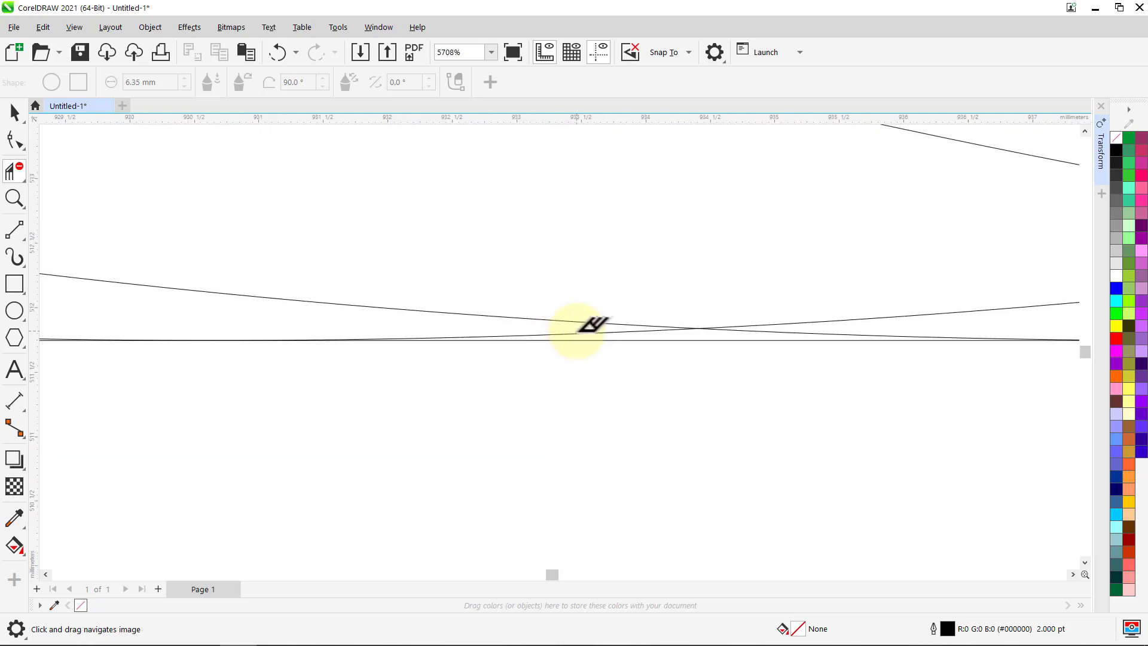
scroll(578, 330, "up", 1)
scroll(586, 335, "down", 4)
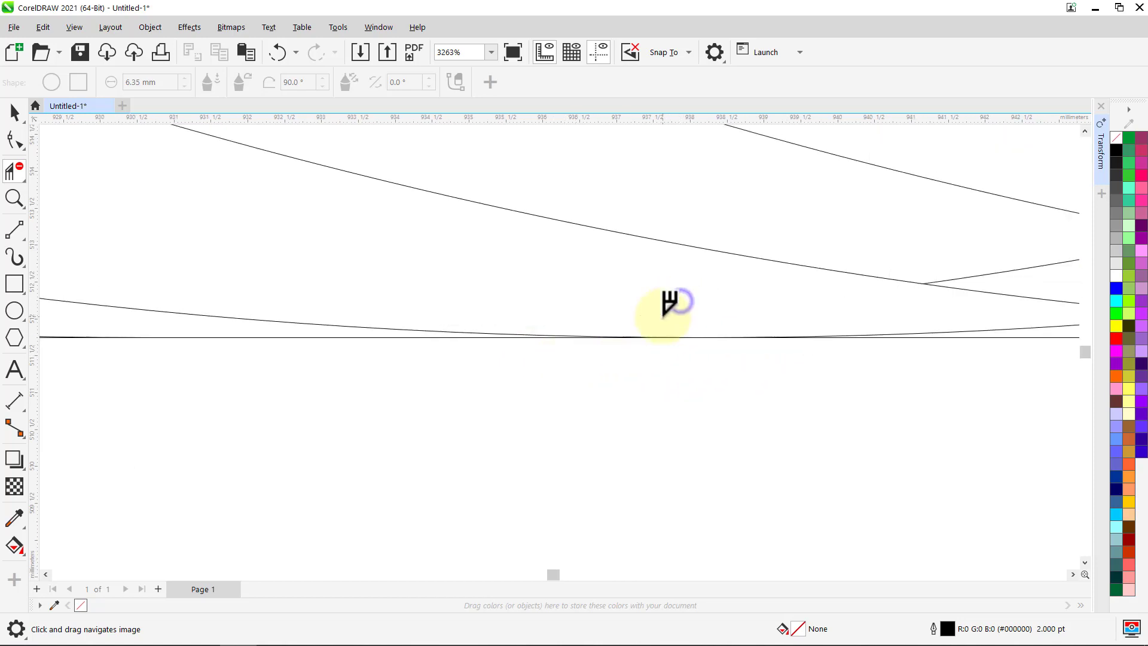
scroll(669, 304, "down", 2)
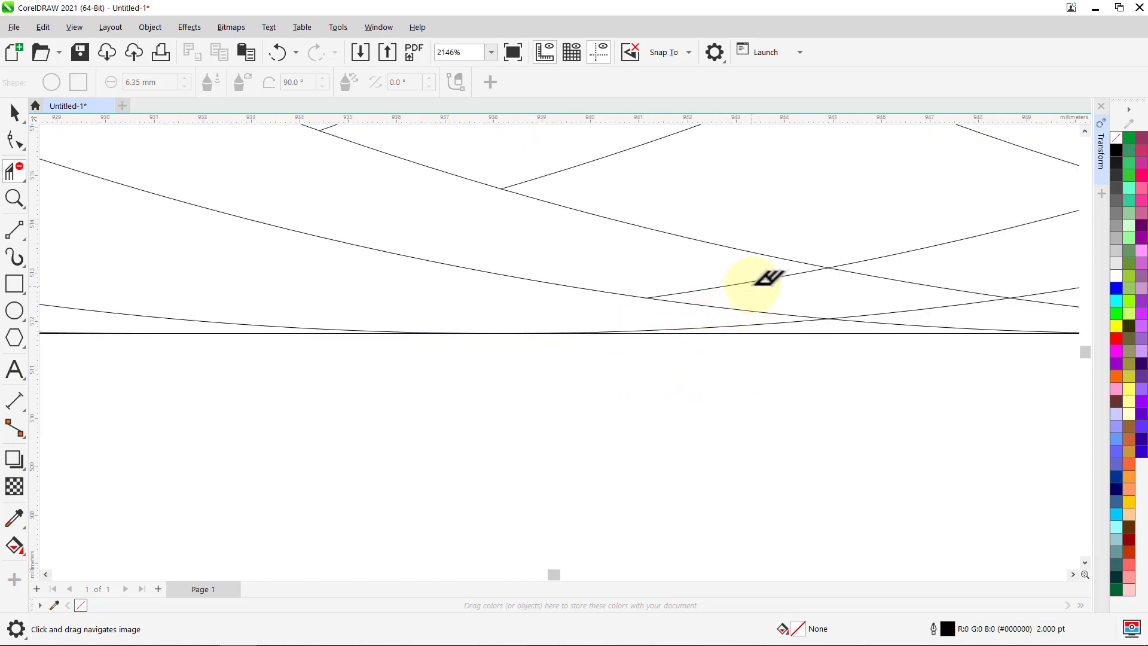
scroll(682, 321, "up", 2)
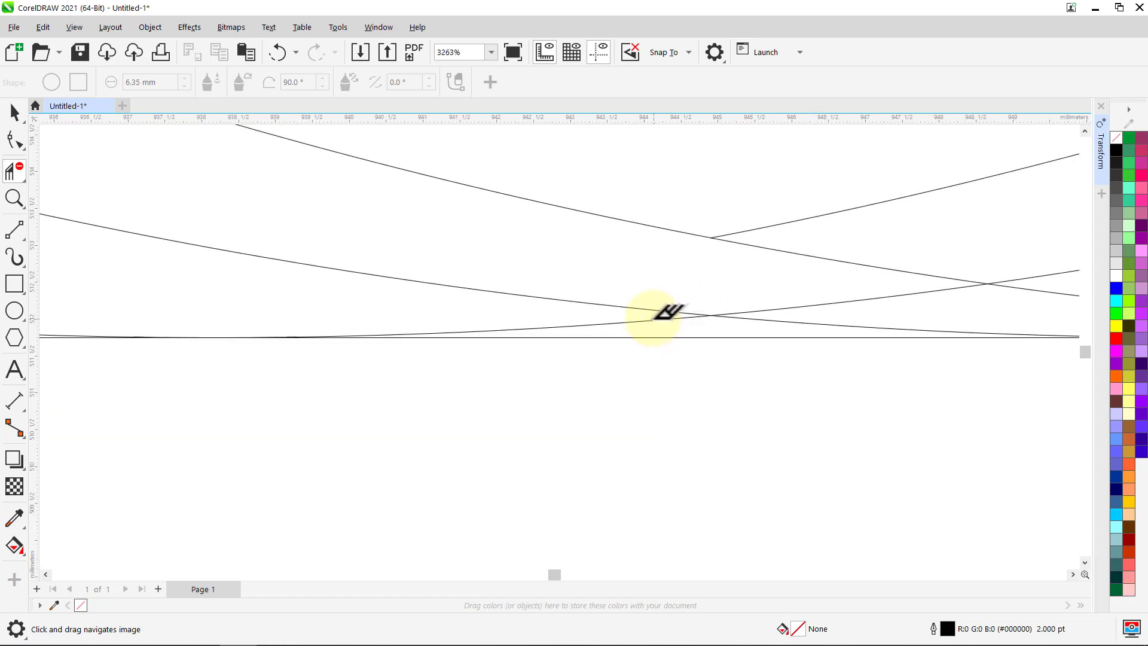
scroll(645, 321, "down", 3)
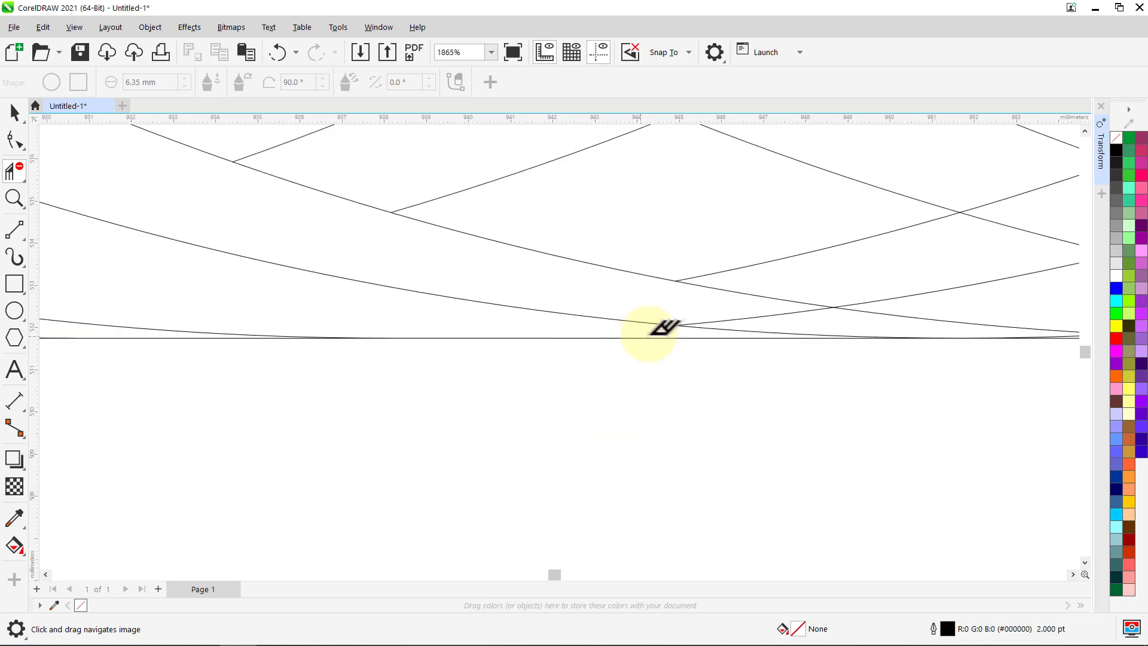
scroll(646, 379, "down", 1)
scroll(607, 367, "up", 1)
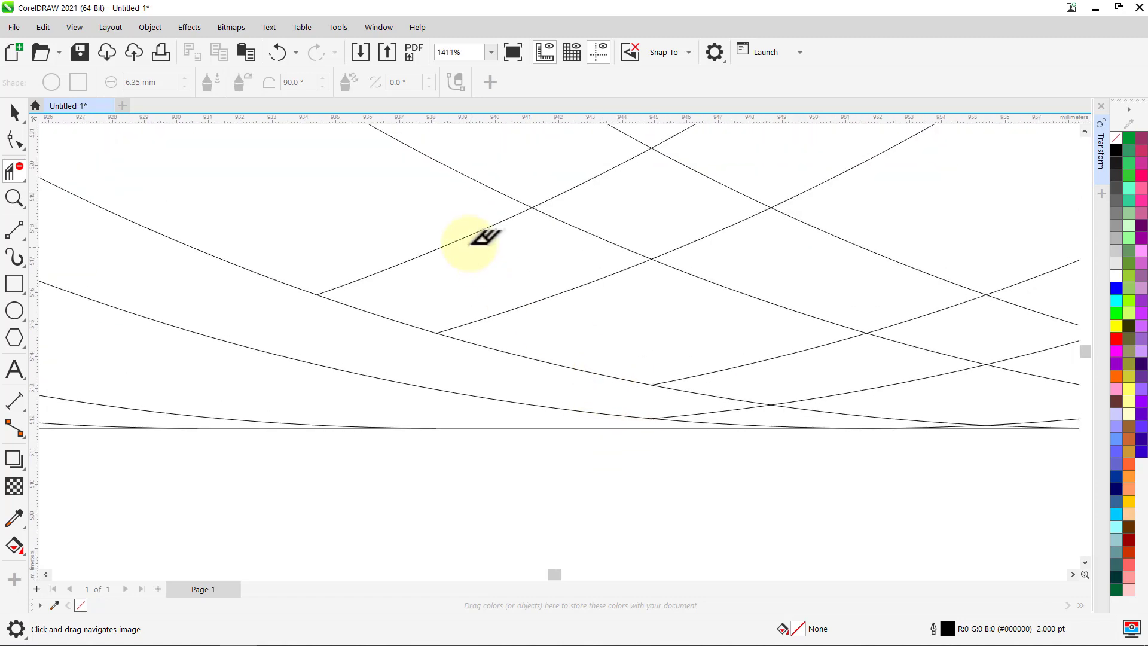
Trim the right-rising segments of the four leftmost upper circles up to their crossings with the seventh circle.
left_click(468, 223)
left_click(586, 275)
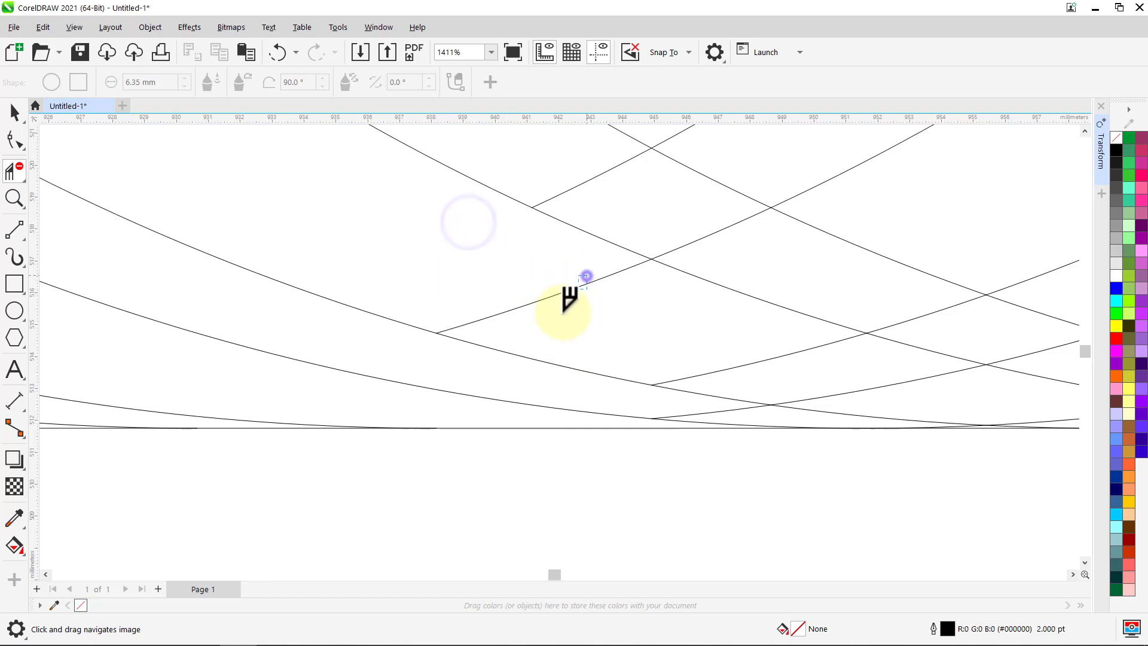
left_click(765, 358)
scroll(610, 366, "up", 3)
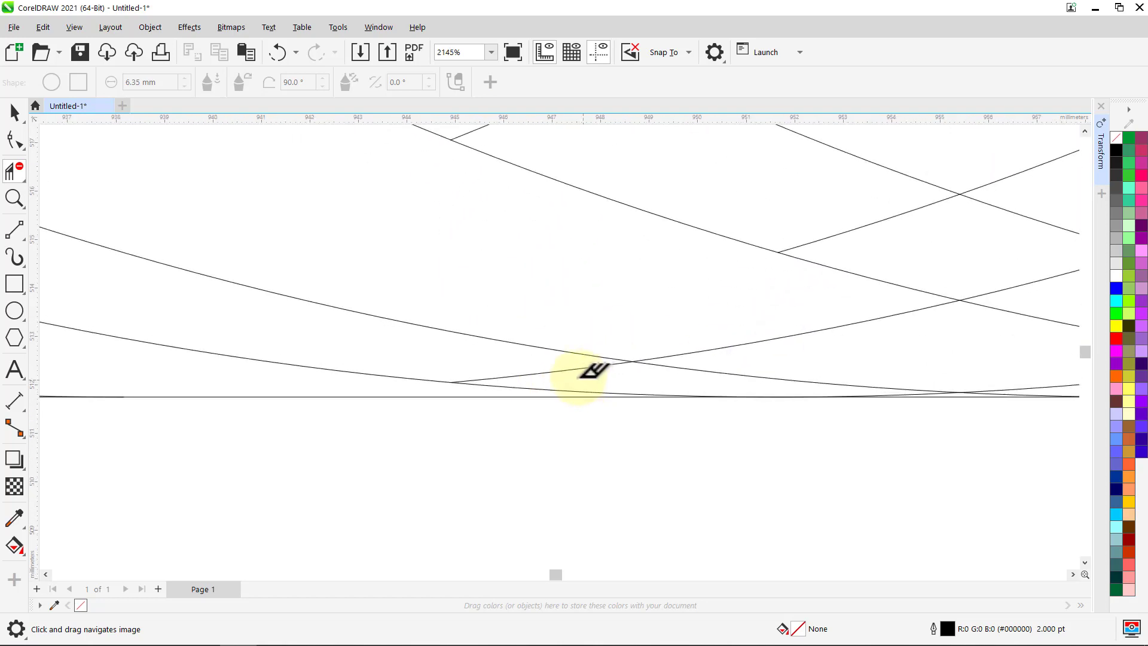
left_click(574, 362)
left_click_drag(680, 391, 503, 384)
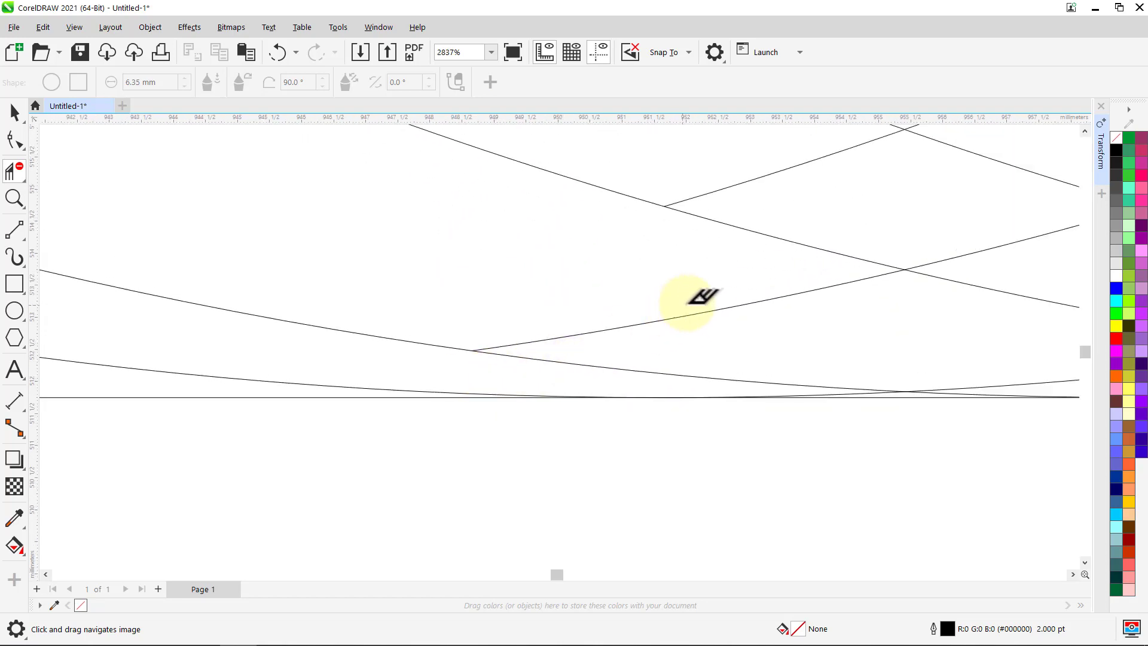
left_click(686, 303)
Delete the right-rising segments of the four leftmost upper circles lying between the seventh and eighth circles.
scroll(664, 331, "down", 4)
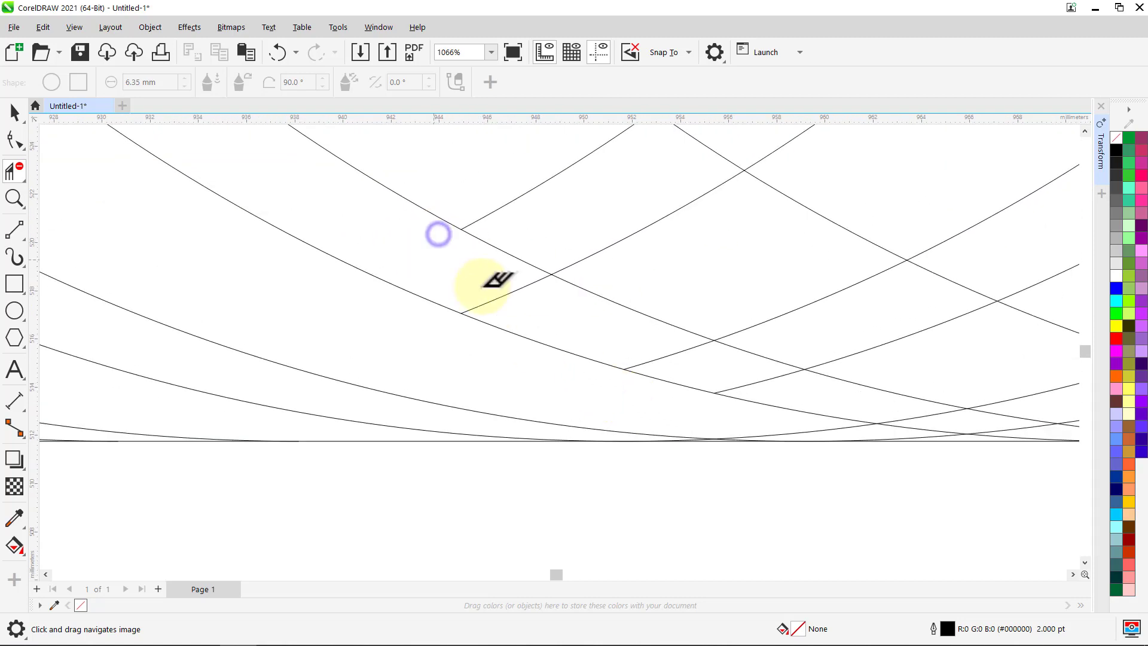
left_click(517, 281)
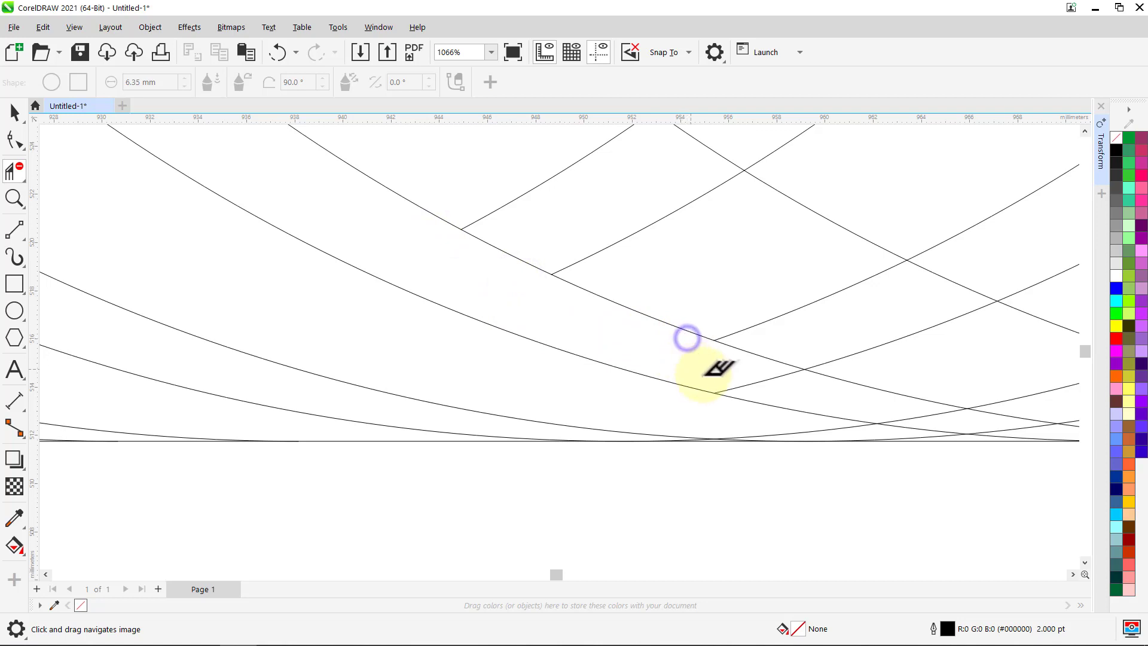
left_click_drag(748, 423, 562, 391)
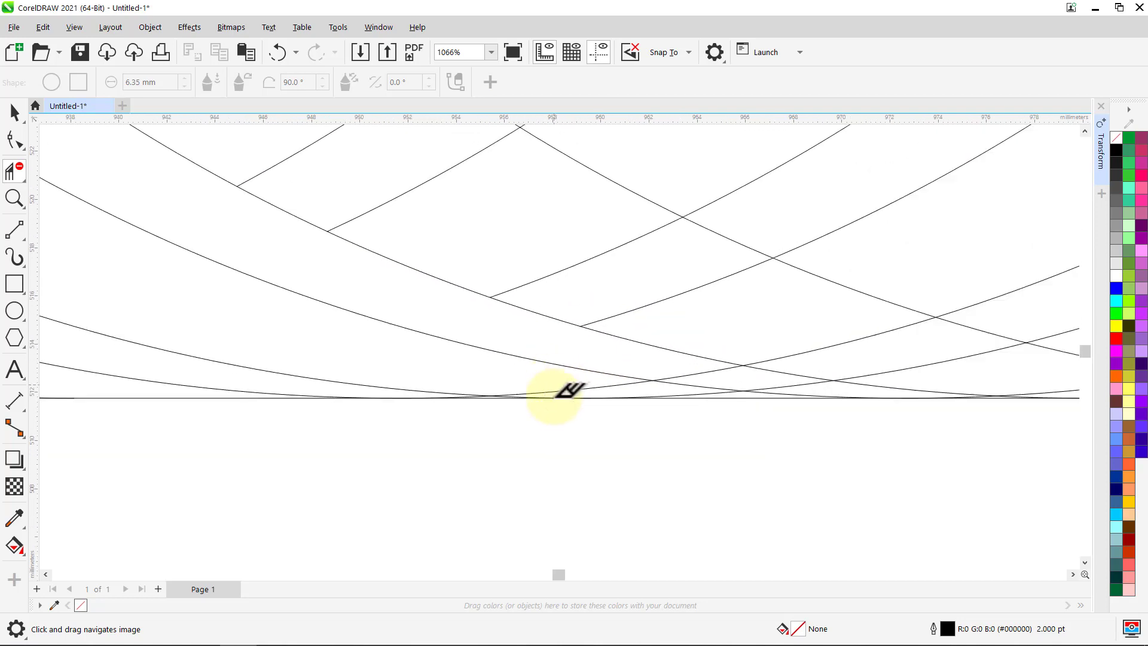
Delete the right-rising lower segments of the fifth and sixth upper circles from the horizontal line up to the eighth circle.
scroll(562, 392, "up", 4)
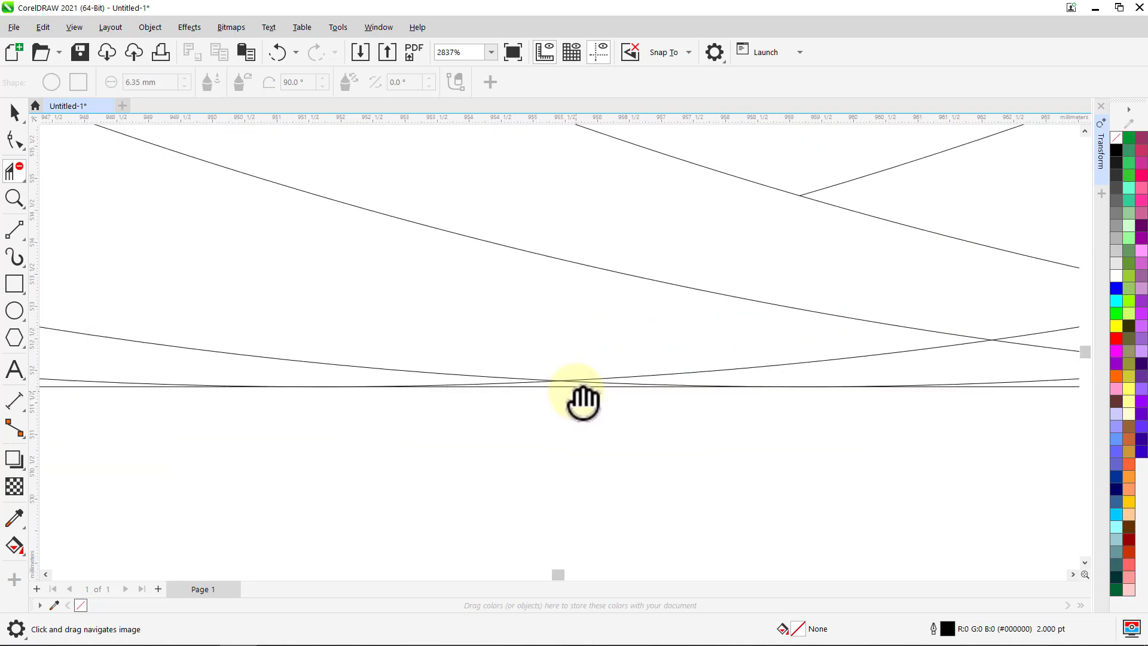
scroll(524, 379, "up", 6)
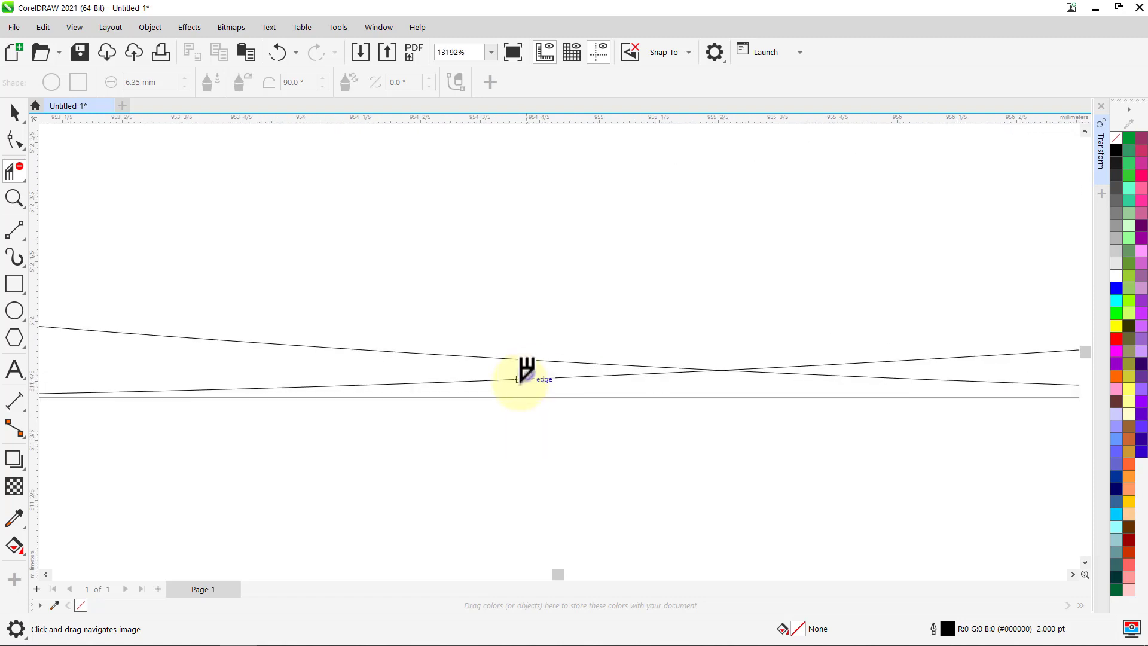
scroll(525, 379, "down", 5)
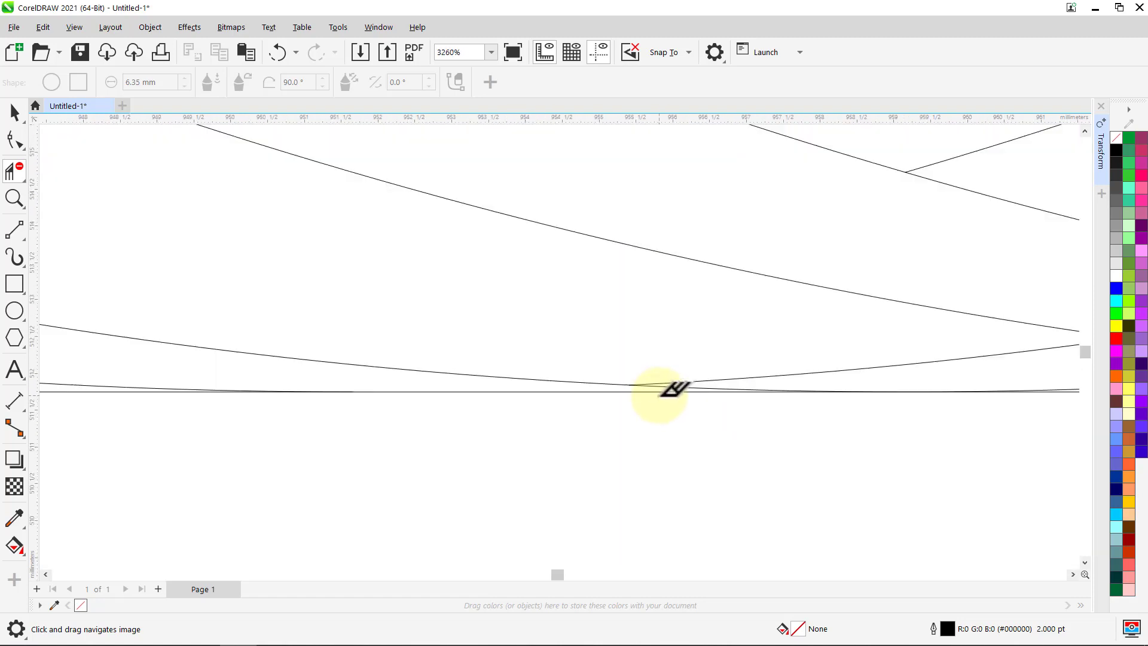
scroll(673, 389, "down", 2)
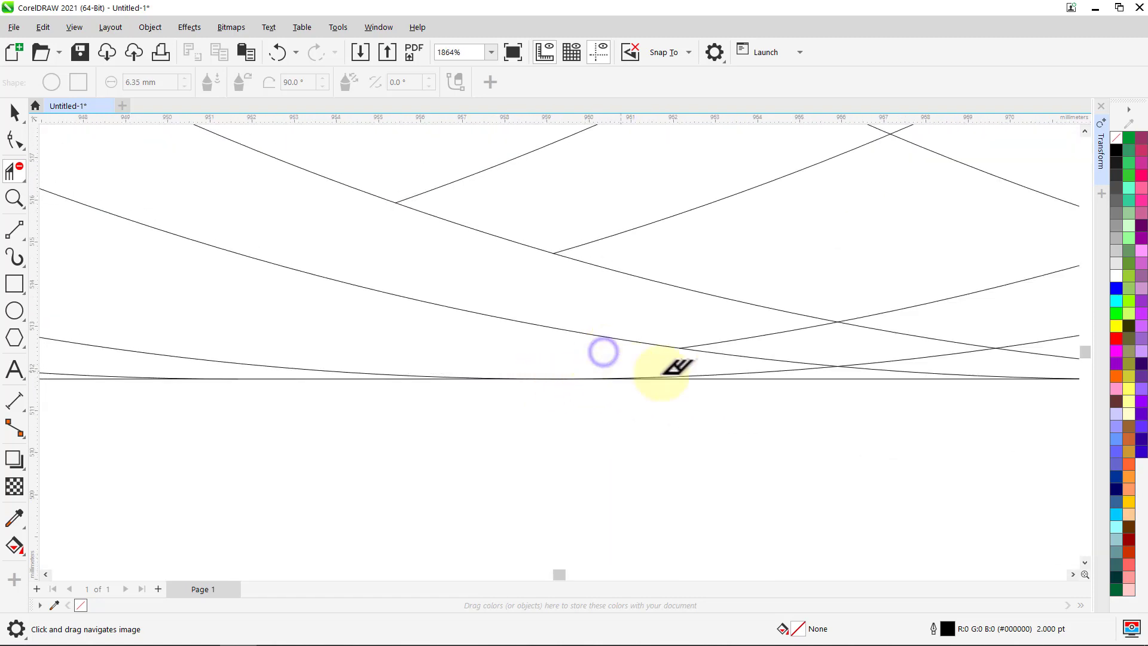
left_click_drag(675, 366, 569, 377)
scroll(616, 359, "up", 3)
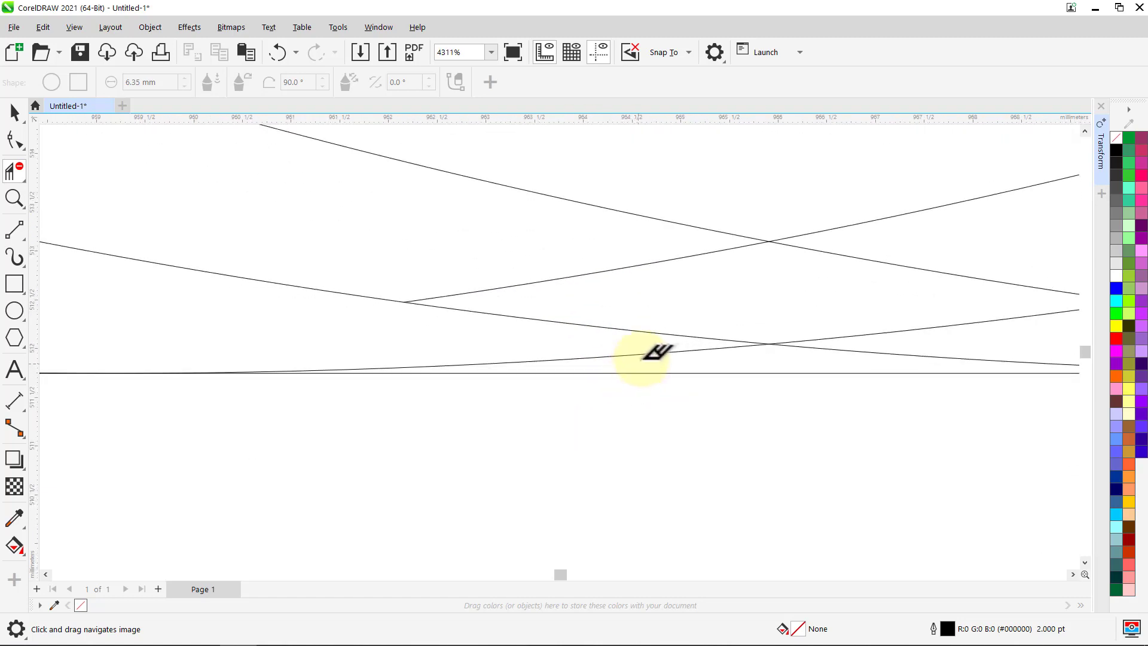
scroll(645, 359, "down", 5)
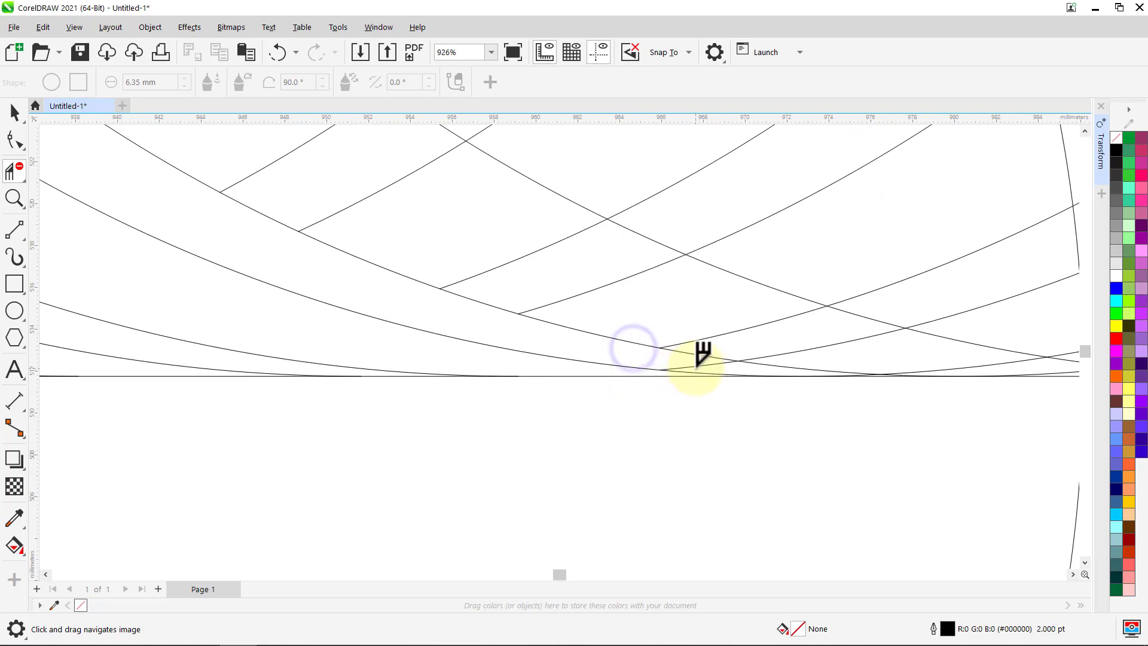
scroll(698, 356, "up", 3)
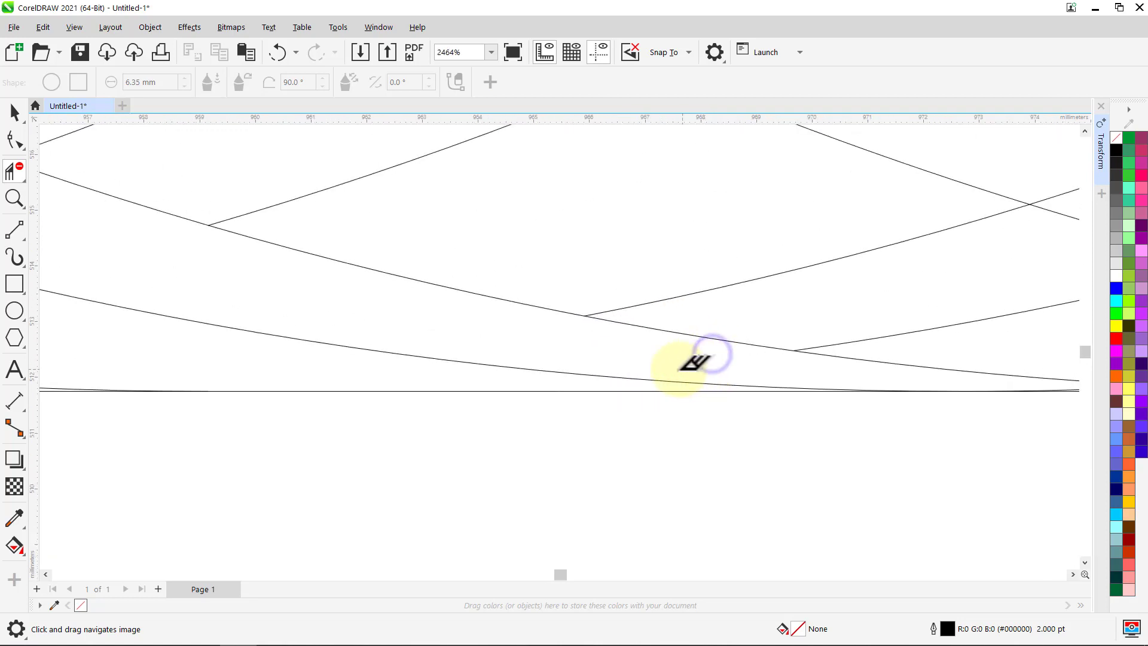
scroll(694, 359, "down", 4)
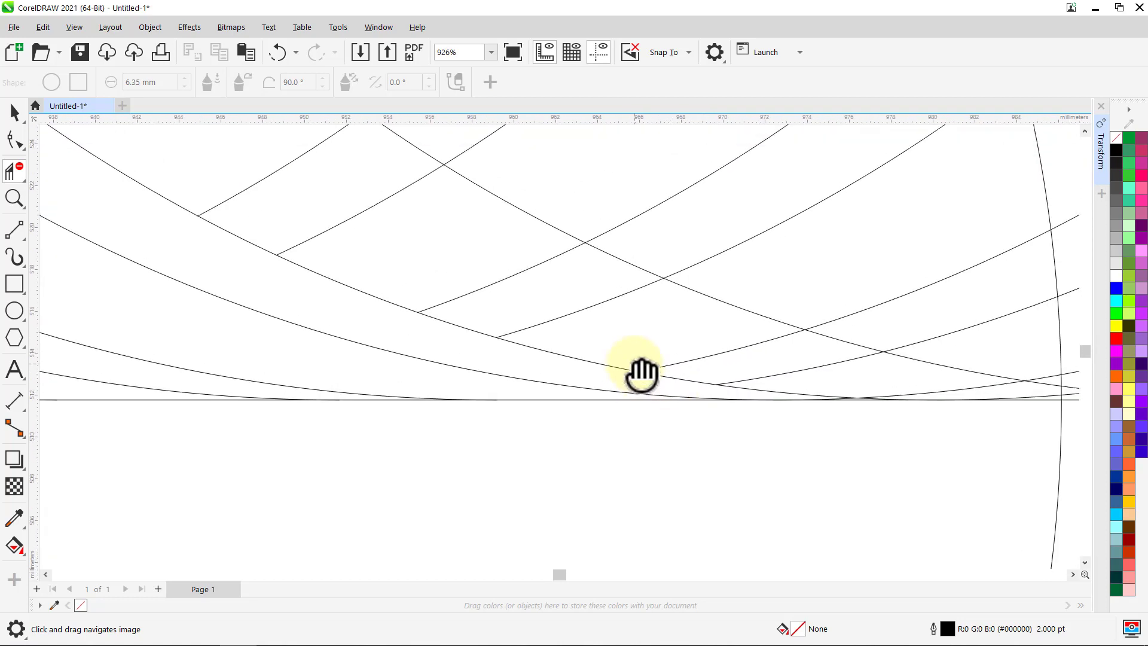
Delete the right-rising segments of the six leftmost upper circles lying between the eighth and ninth circles.
scroll(641, 373, "down", 1)
left_click(418, 210)
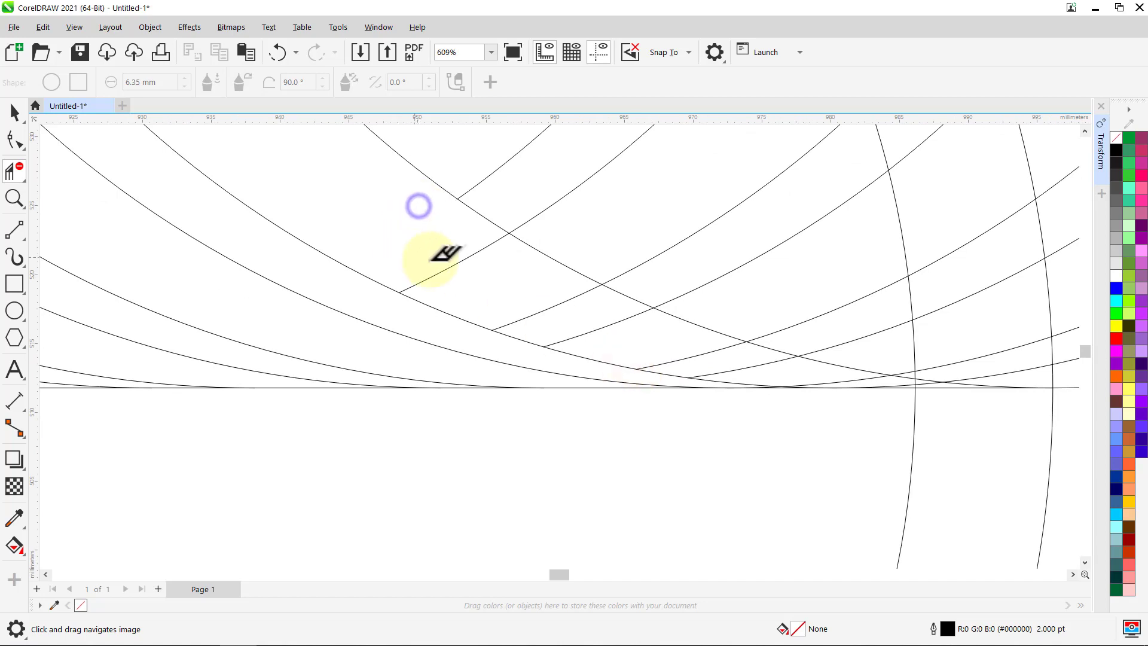
left_click(472, 242)
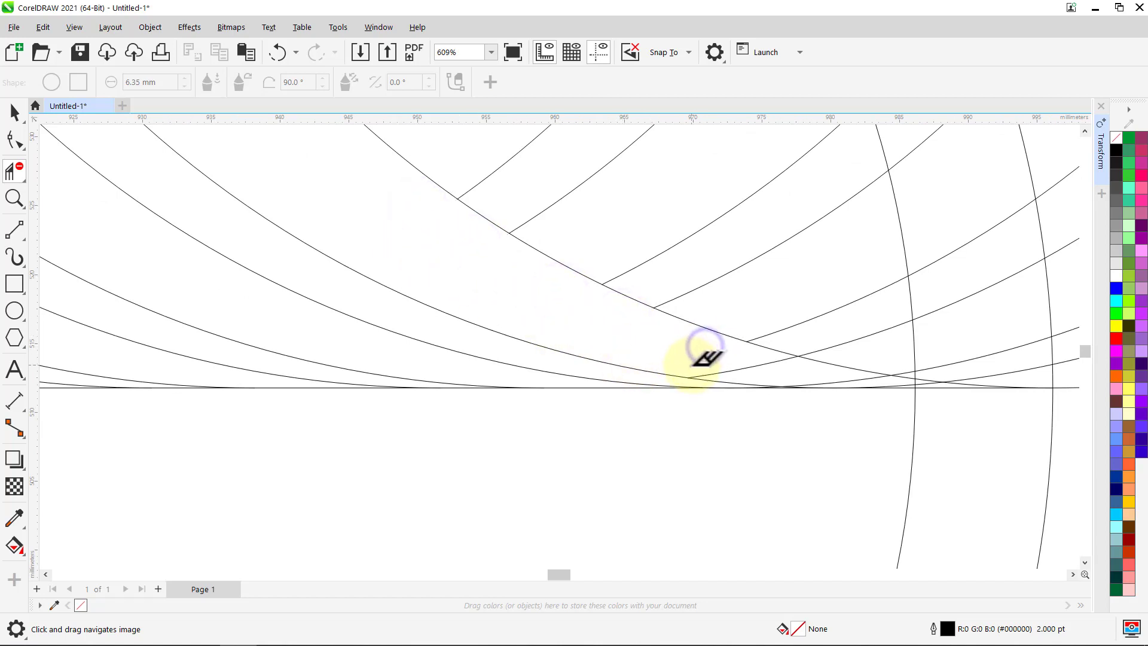
scroll(598, 361, "up", 2)
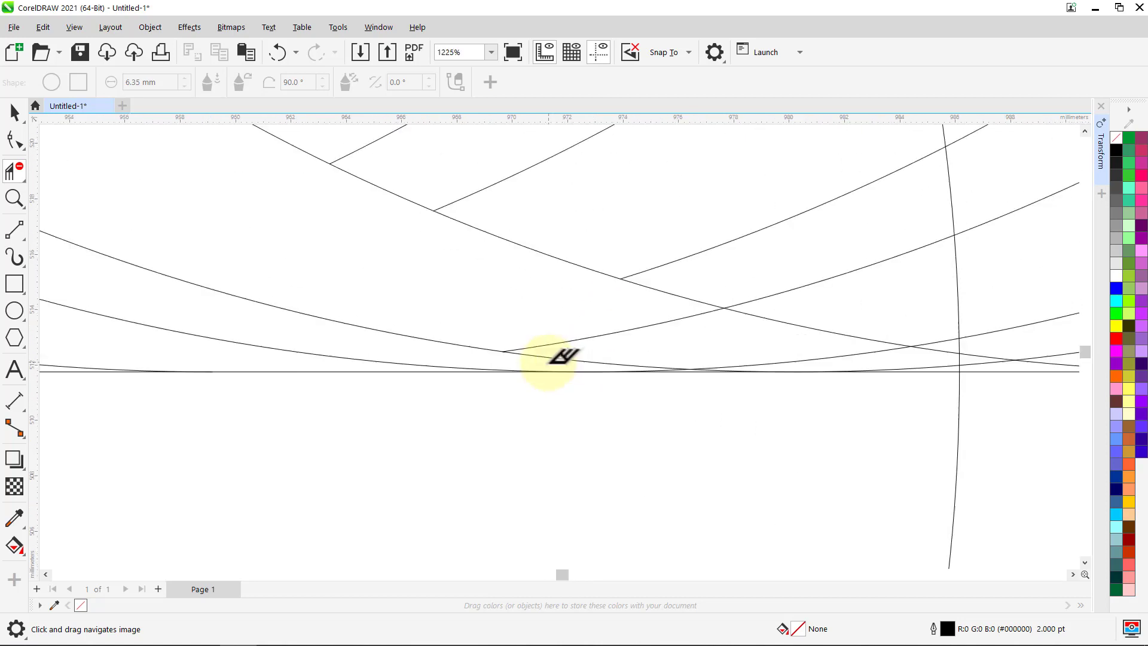
scroll(556, 360, "up", 2)
left_click_drag(633, 367, 418, 366)
left_click(491, 263)
Delete the seventh upper circle's right-rising lower segments from the horizontal line up to the ninth circle.
scroll(592, 361, "up", 4)
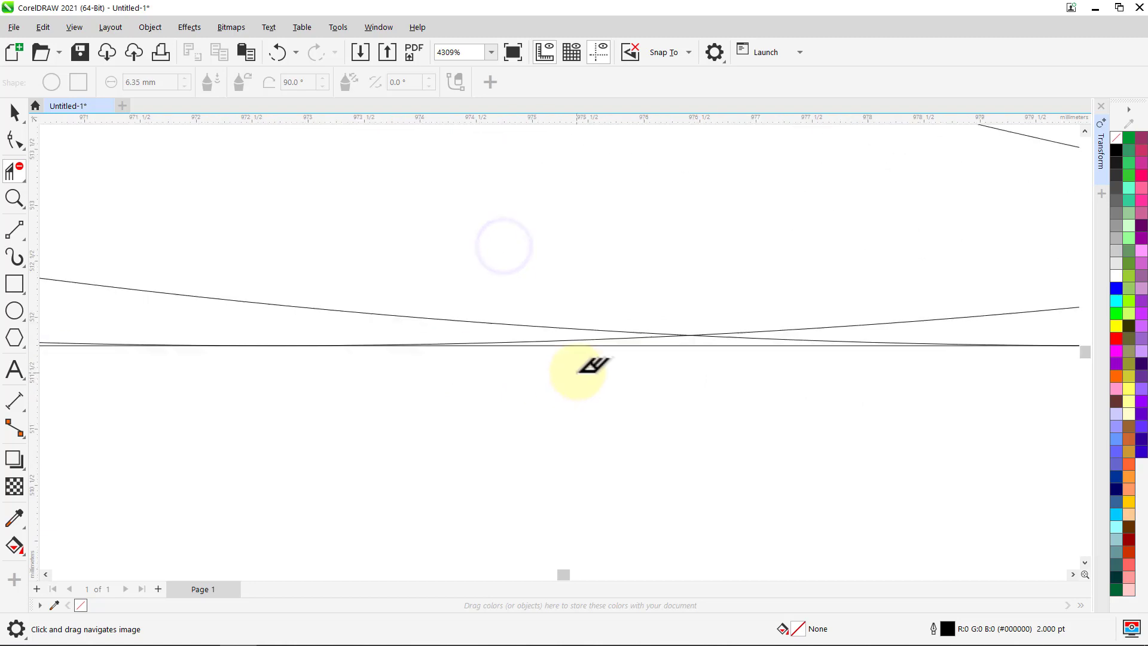
scroll(600, 332, "down", 10)
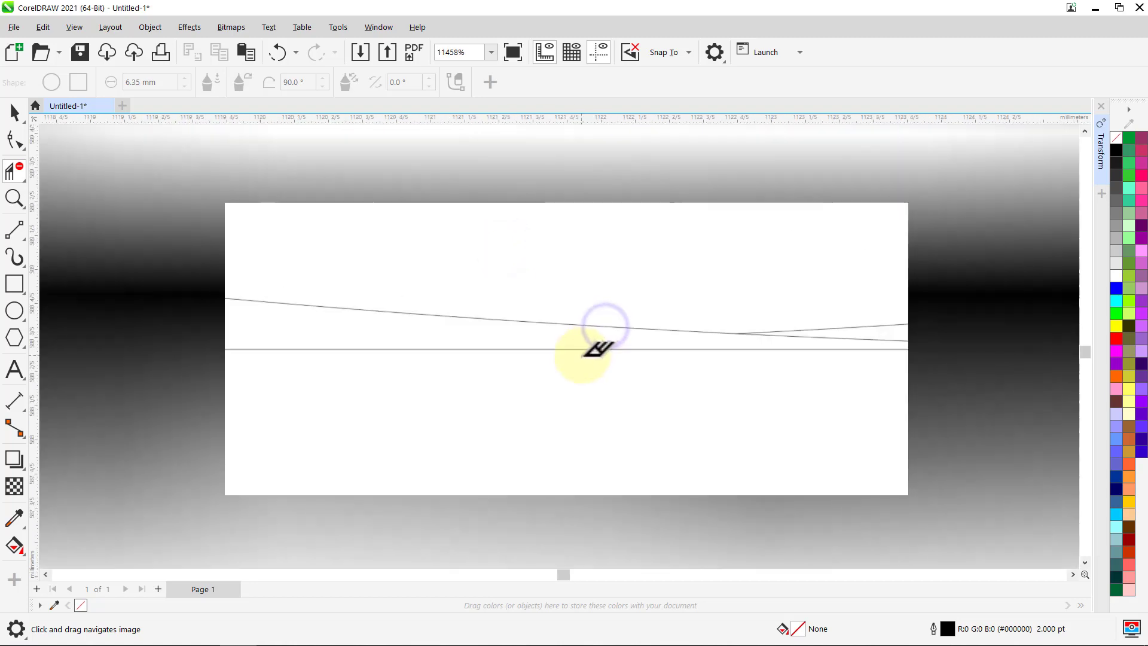
scroll(598, 333, "up", 8)
scroll(628, 333, "up", 2)
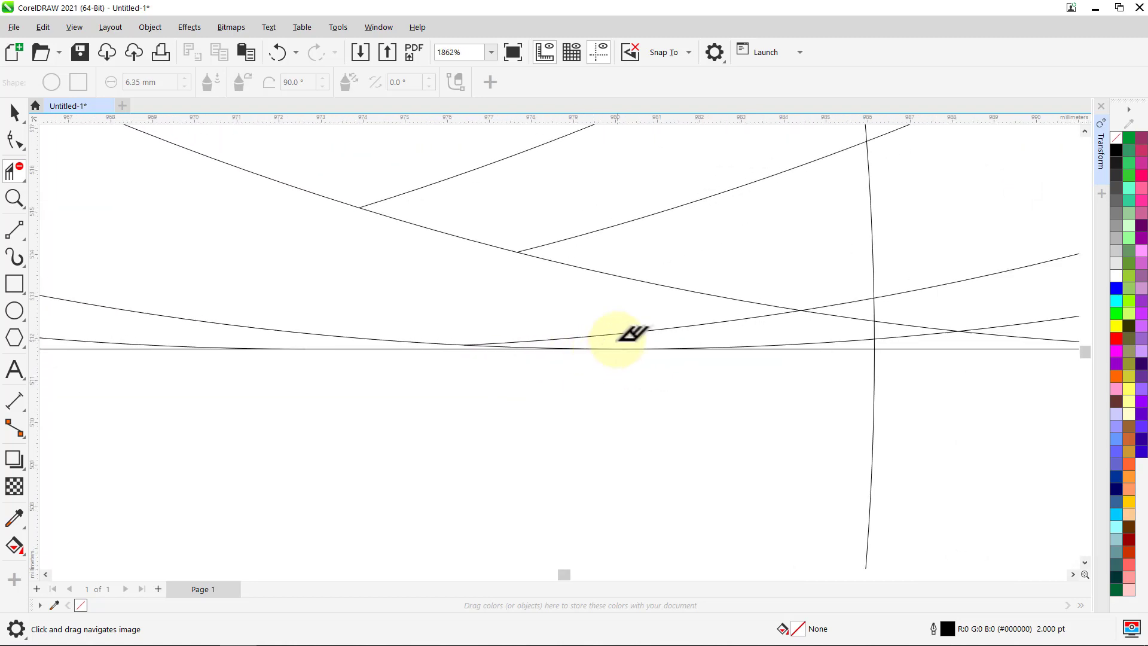
scroll(636, 335, "down", 2)
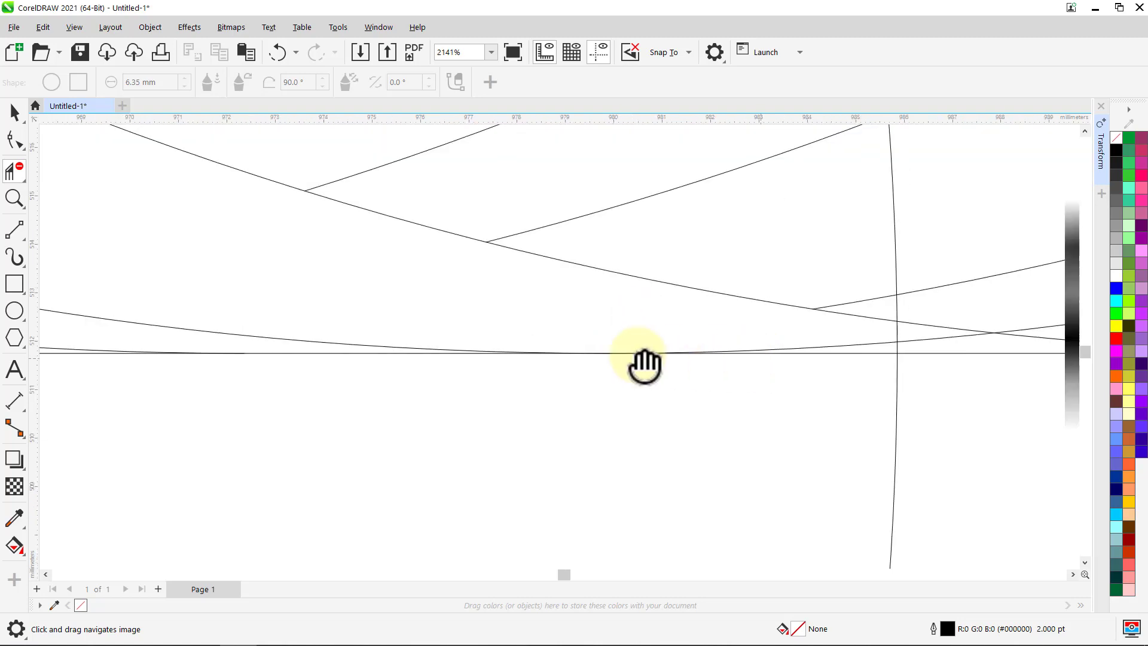
Delete the eighth upper circle's right-rising segments up to the ninth, plus the inner lower circle's piece between the ninth circle and the line.
left_click_drag(646, 362, 520, 338)
scroll(508, 340, "up", 3)
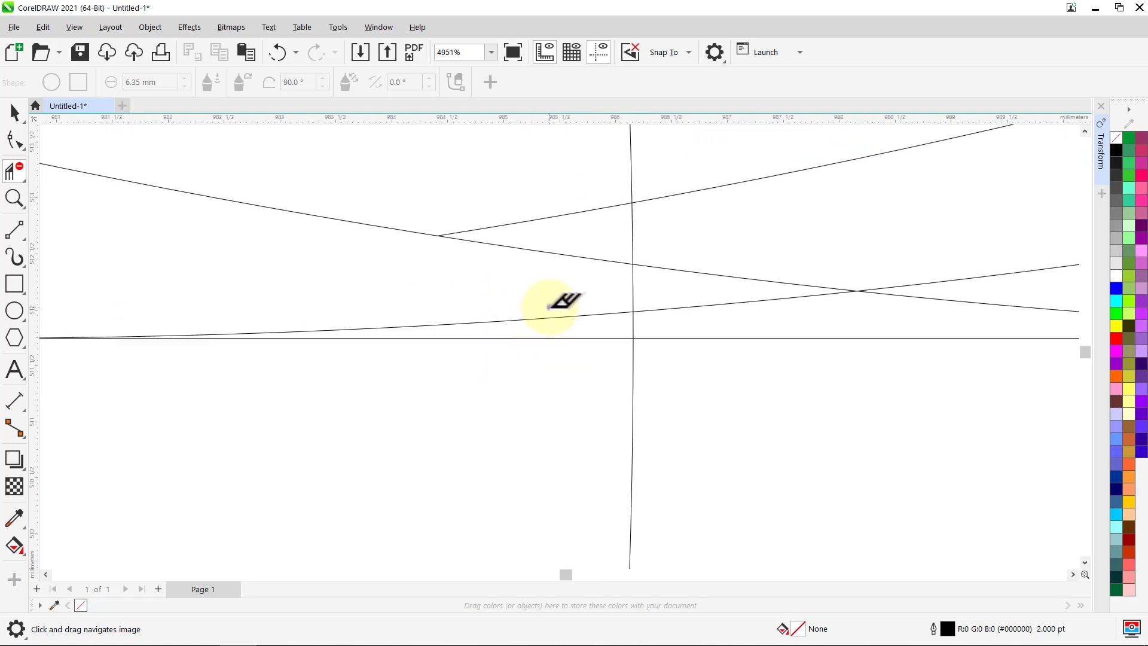
left_click(549, 308)
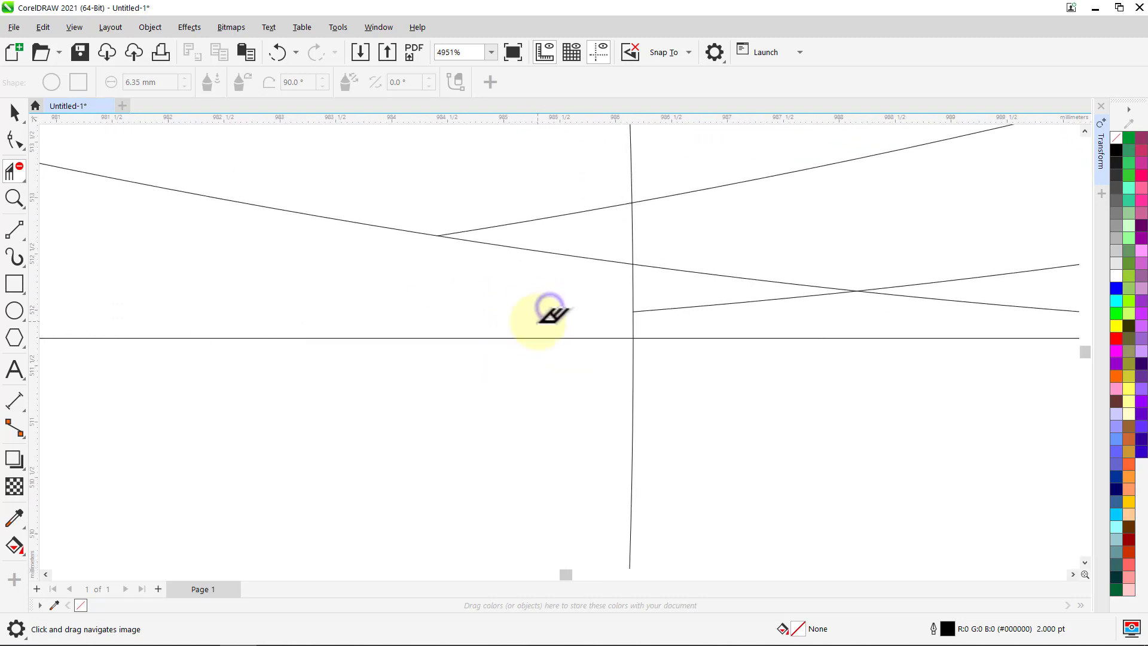
left_click(669, 307)
scroll(592, 329, "down", 2)
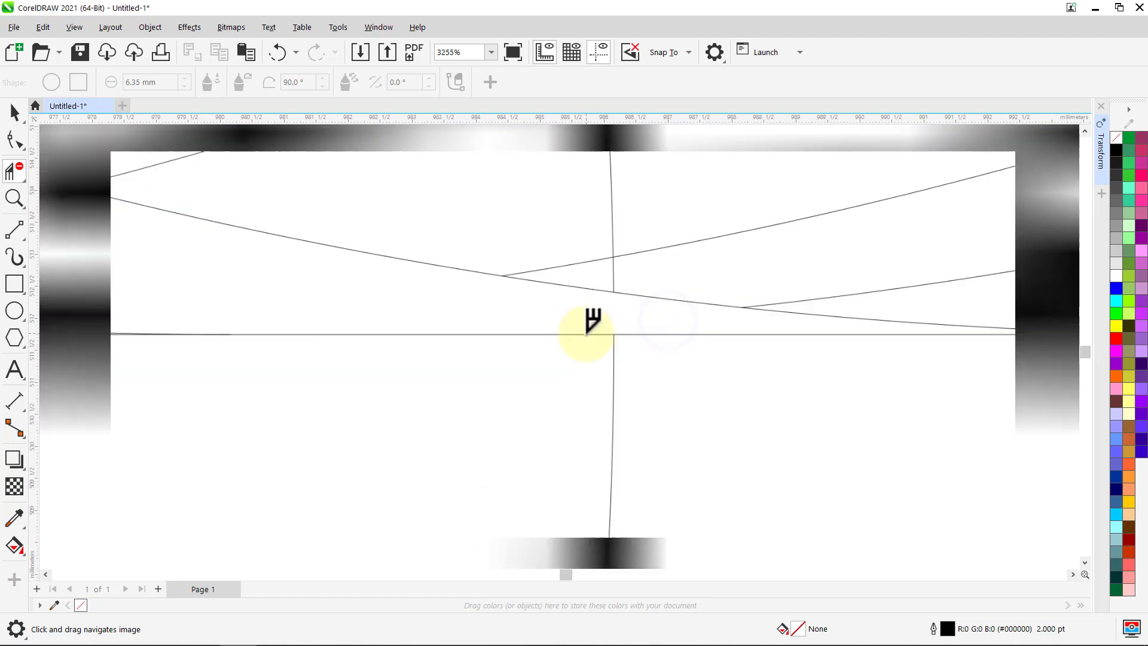
scroll(586, 332, "down", 7)
key("F4")
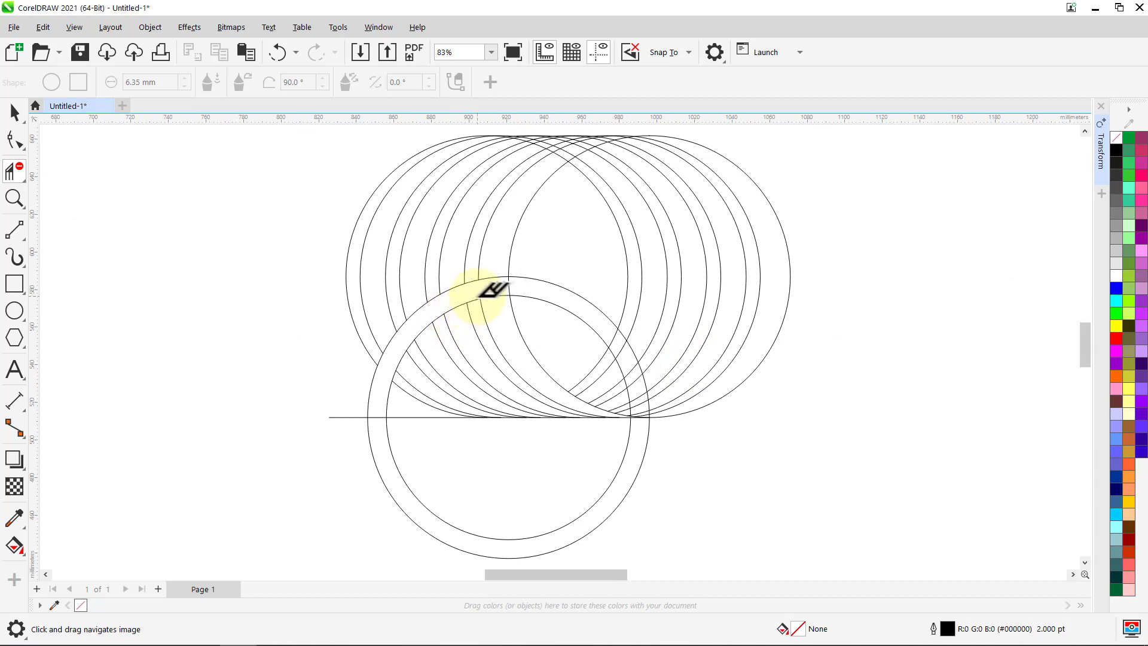
Delete the inner lower circle's short arcs closing off the narrow bands, so the bands open into the outer ring.
left_click(435, 318)
left_click(413, 342)
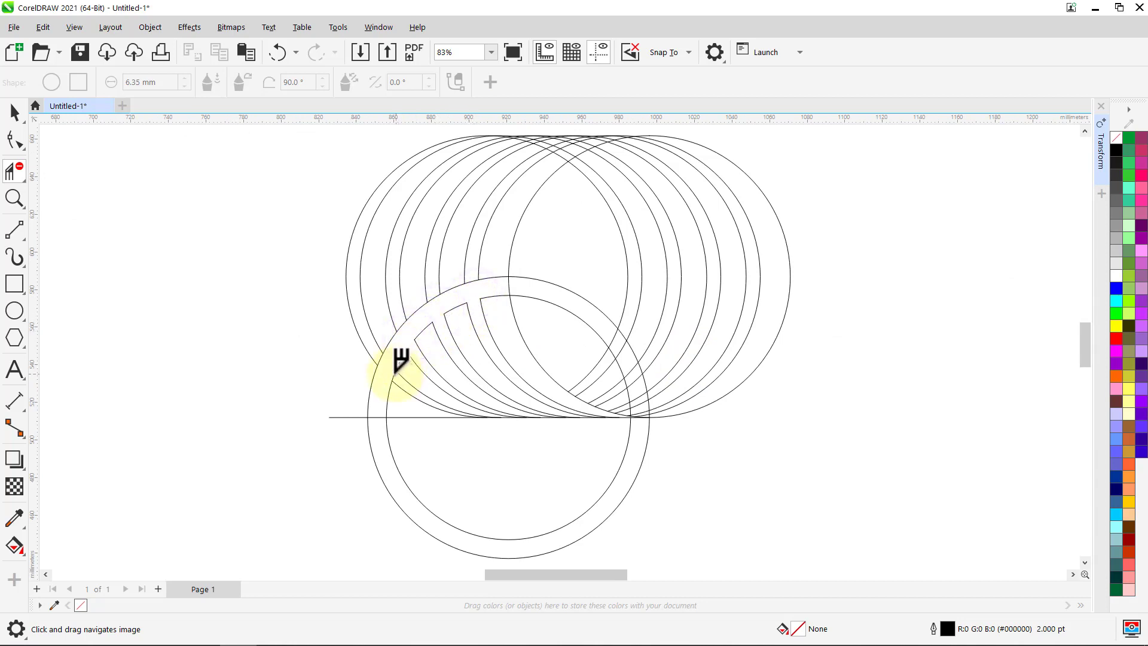
key("space")
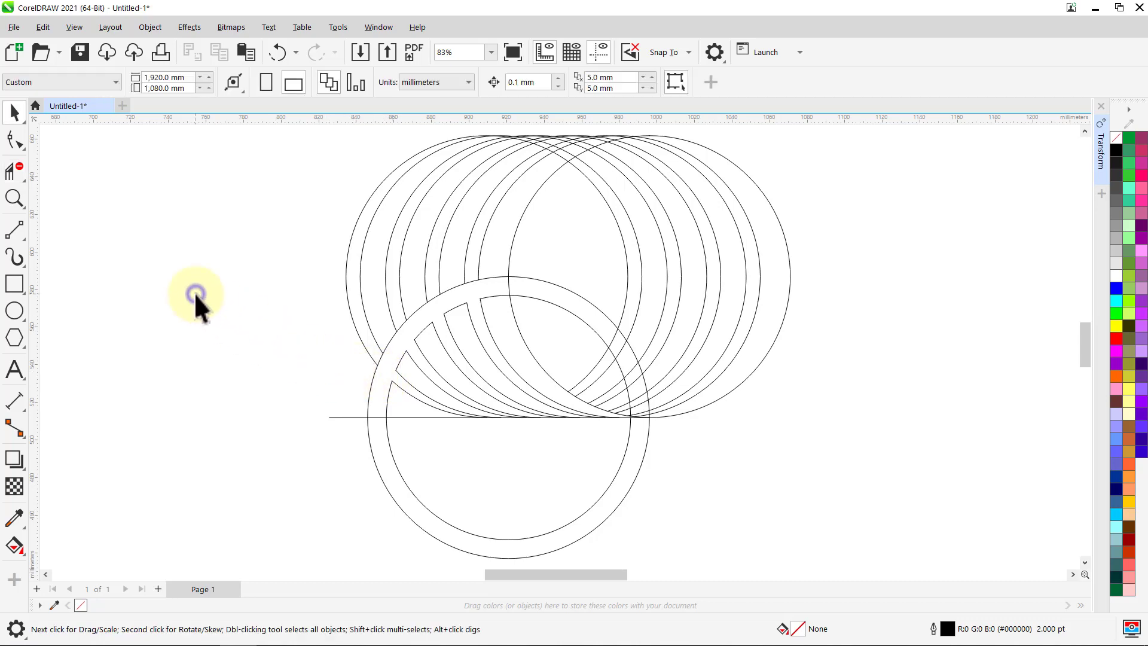
Smart Fill the outer ring with its connected bands and the five enclosed areas in green with a 1.5 pt black outline.
left_click(19, 543)
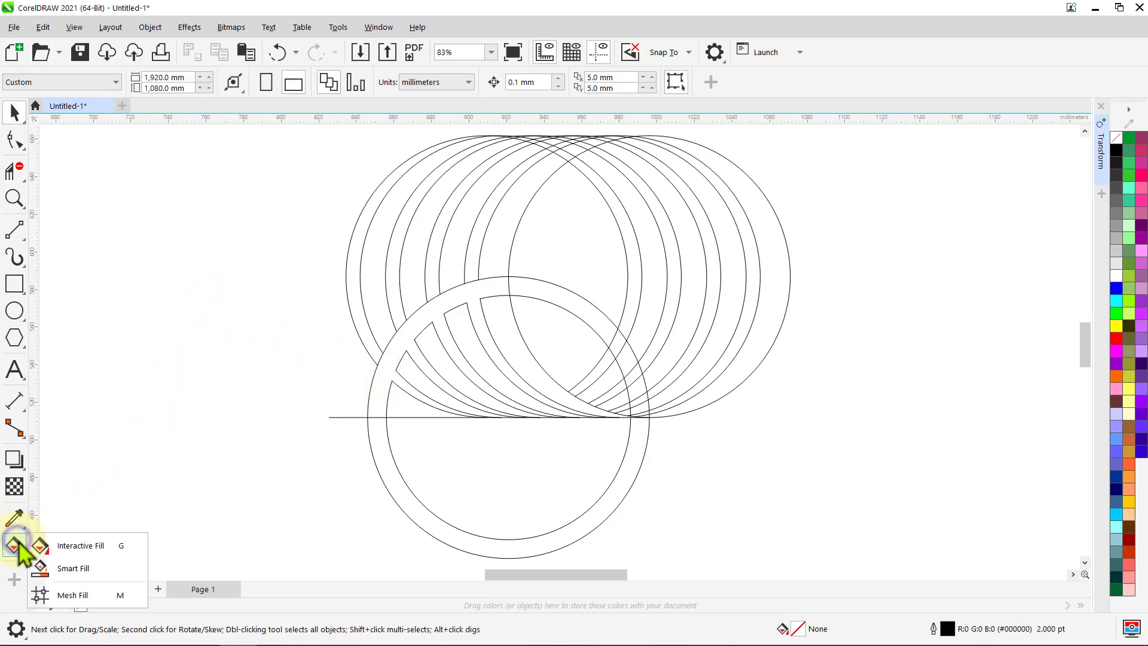
left_click(68, 568)
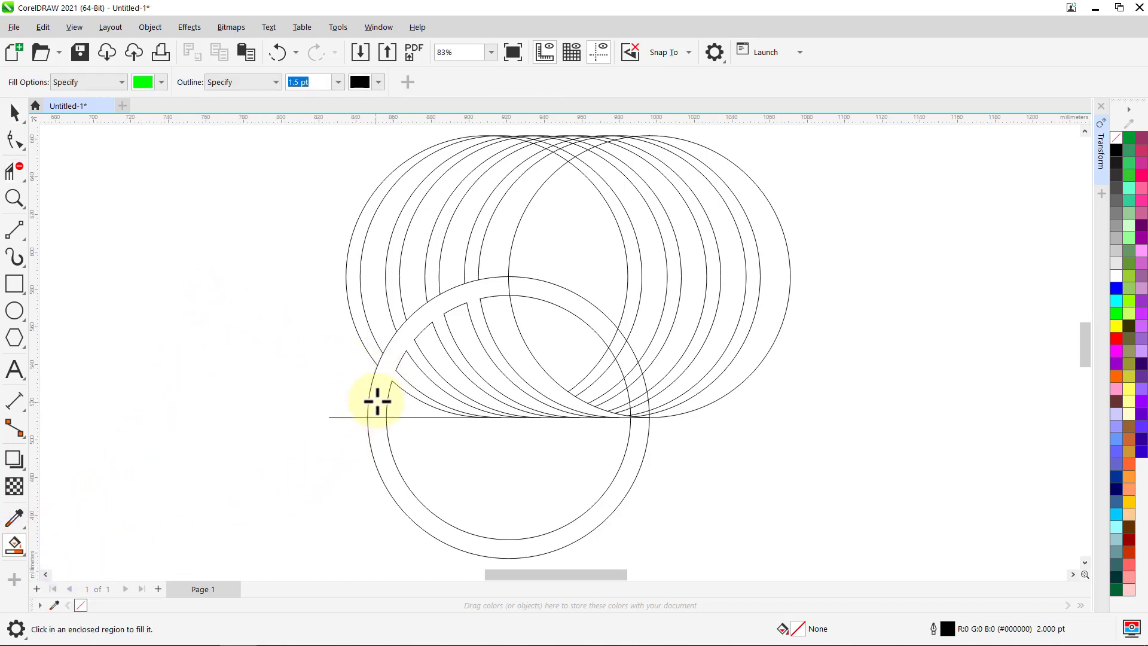
left_click(376, 398)
left_click(403, 395)
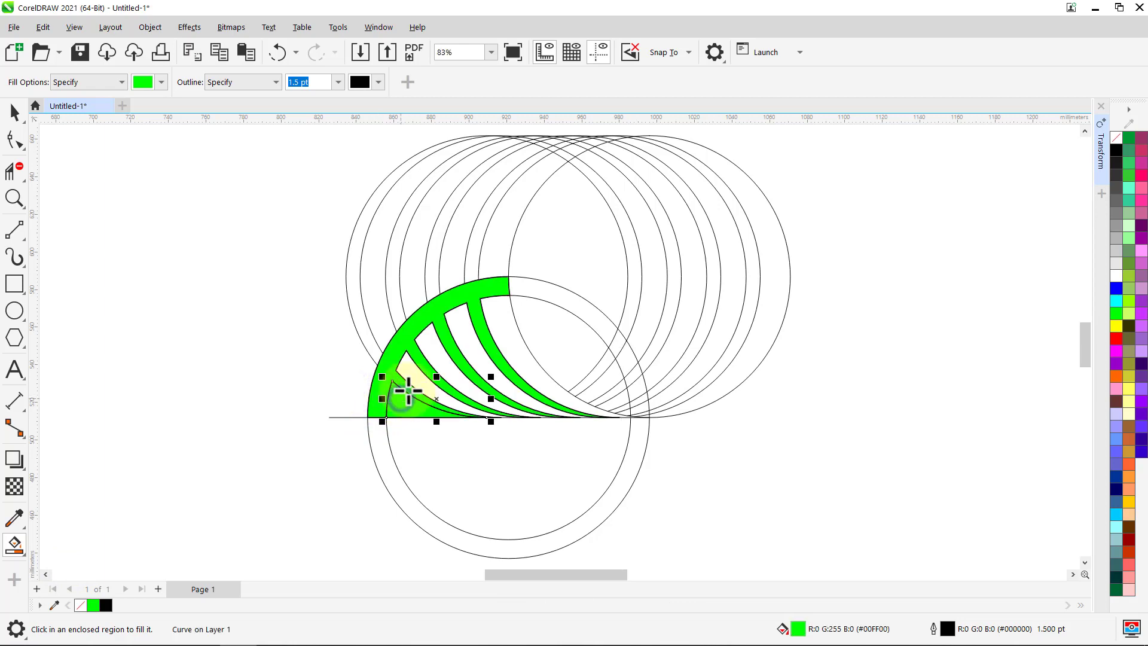
left_click(419, 375)
left_click(434, 357)
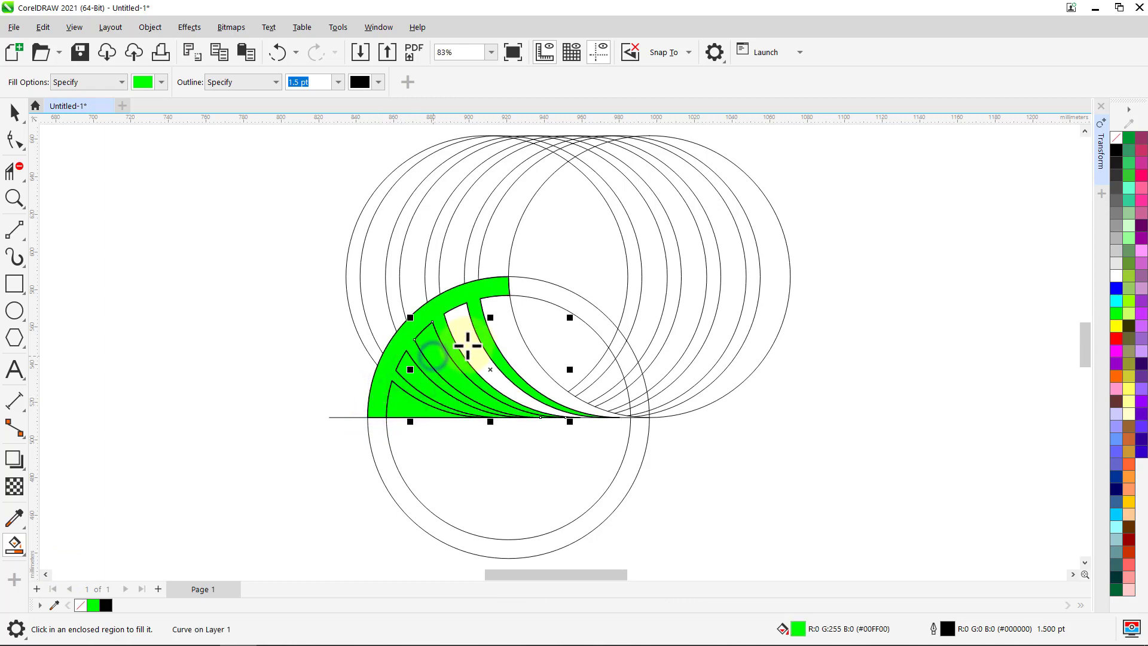
left_click(469, 338)
left_click(509, 335)
key("space")
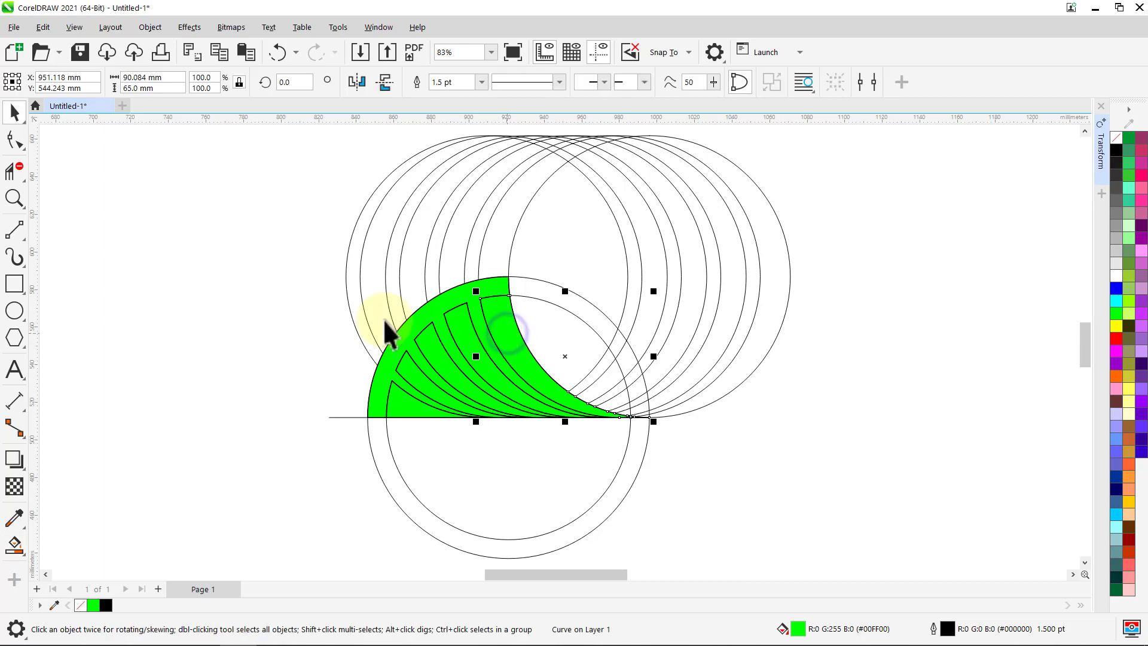
Delete all construction circles and the horizontal line, keeping only the green filled shapes.
left_click(195, 253)
key("Delete")
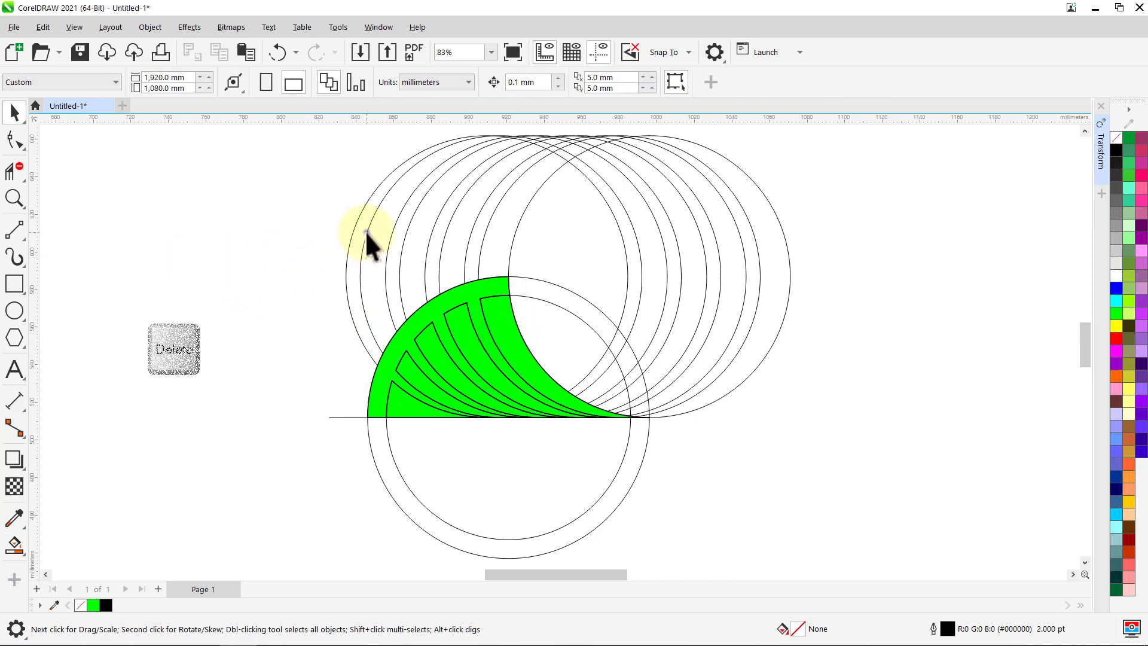
left_click(365, 231)
key("Delete")
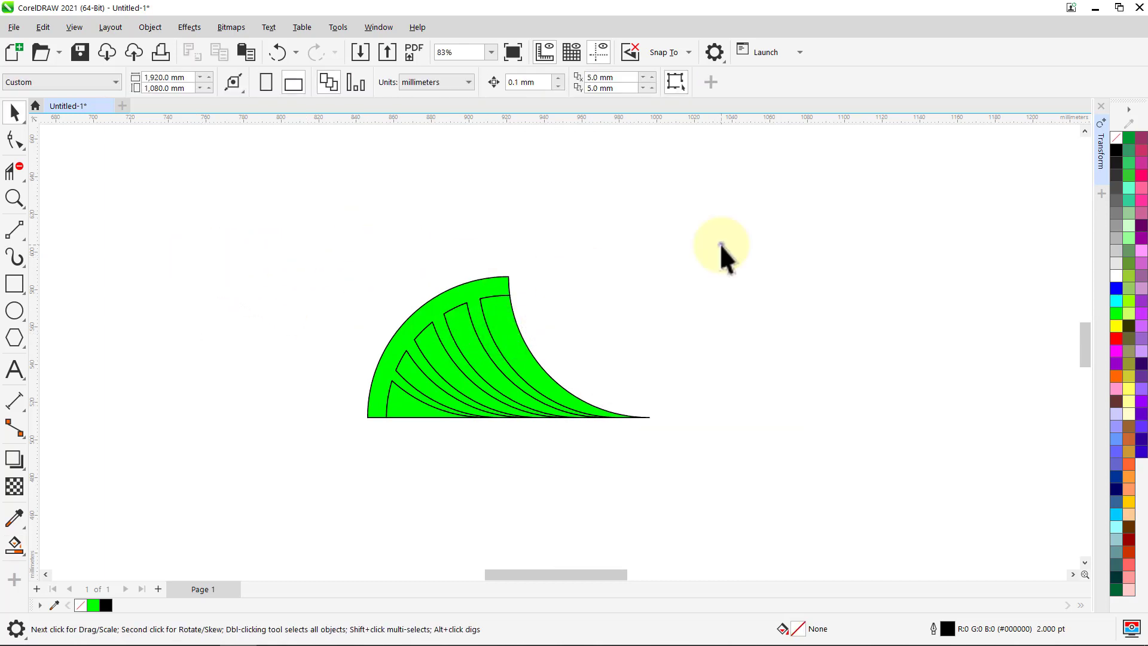
Select all six green shapes and mirror a copy of them downward across their flat bottom edge.
left_click_drag(365, 466, 302, 469)
left_click_drag(456, 474, 494, 377)
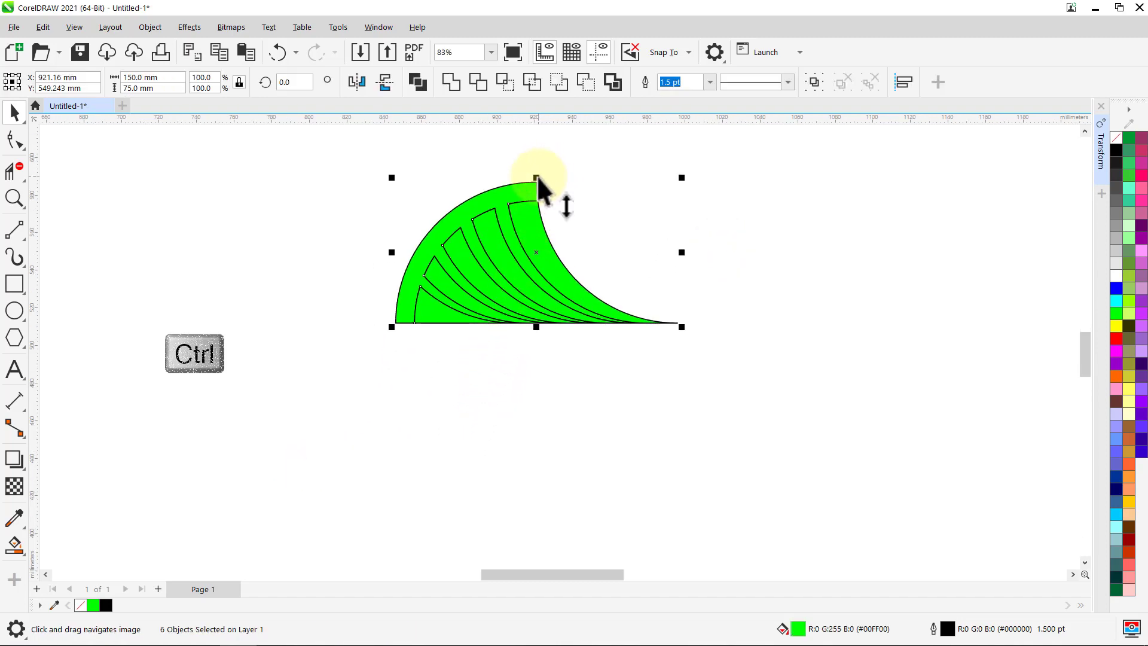
left_click_drag(537, 177, 520, 352)
right_click(520, 359)
left_click(374, 277)
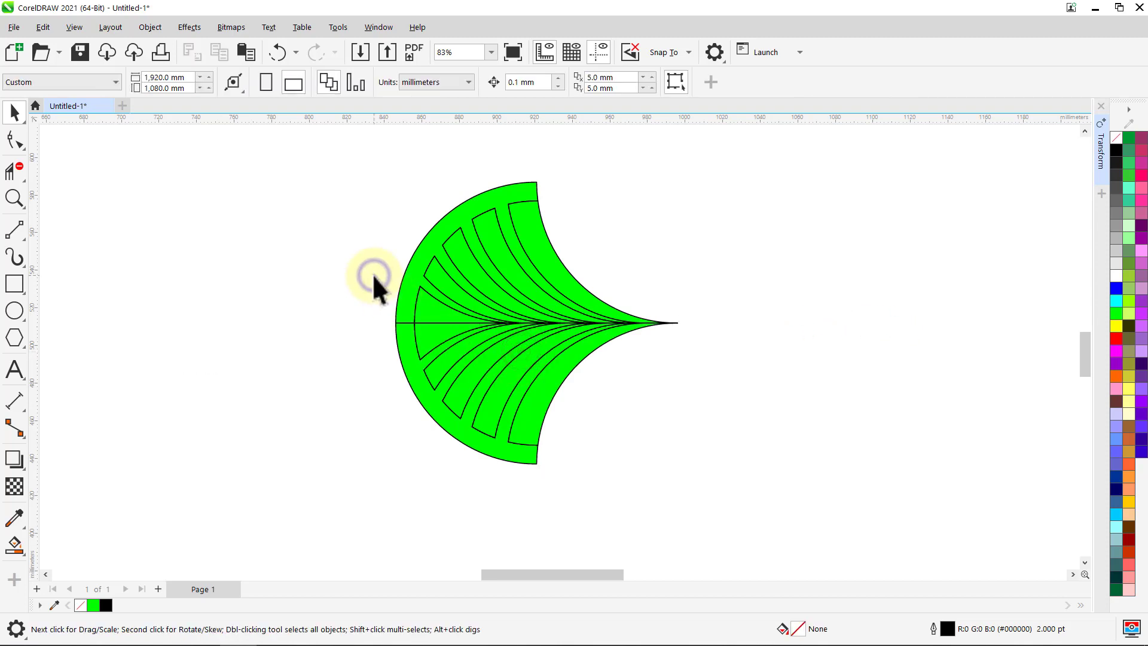
key("F4")
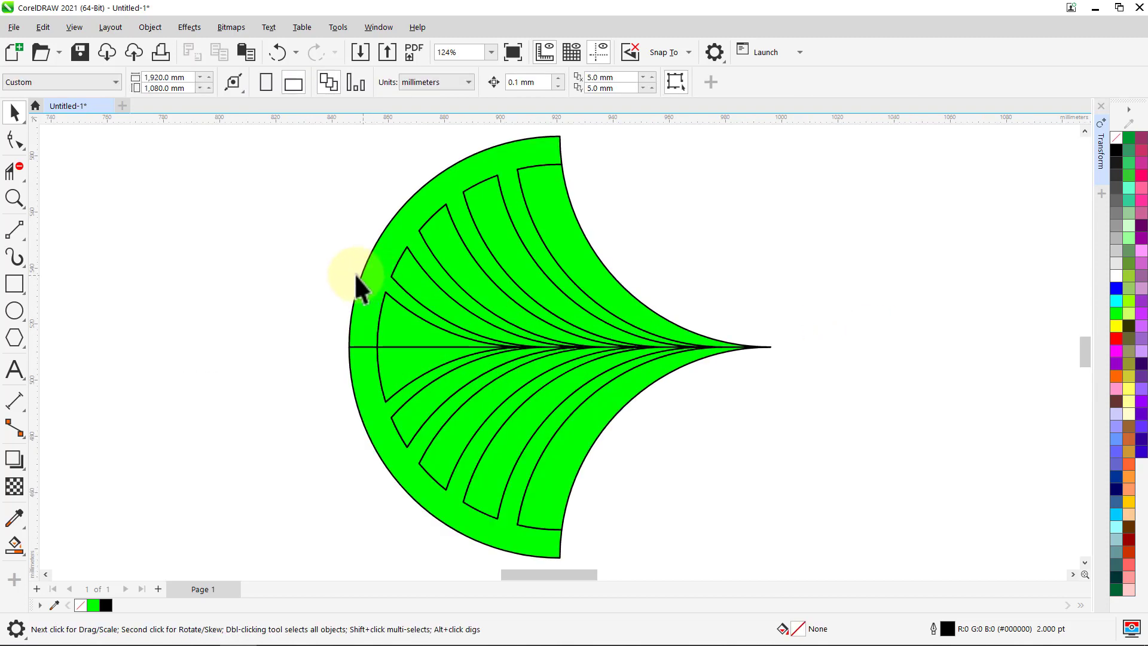
Set the page background to a solid olive color from the RGB palette.
left_click(110, 27)
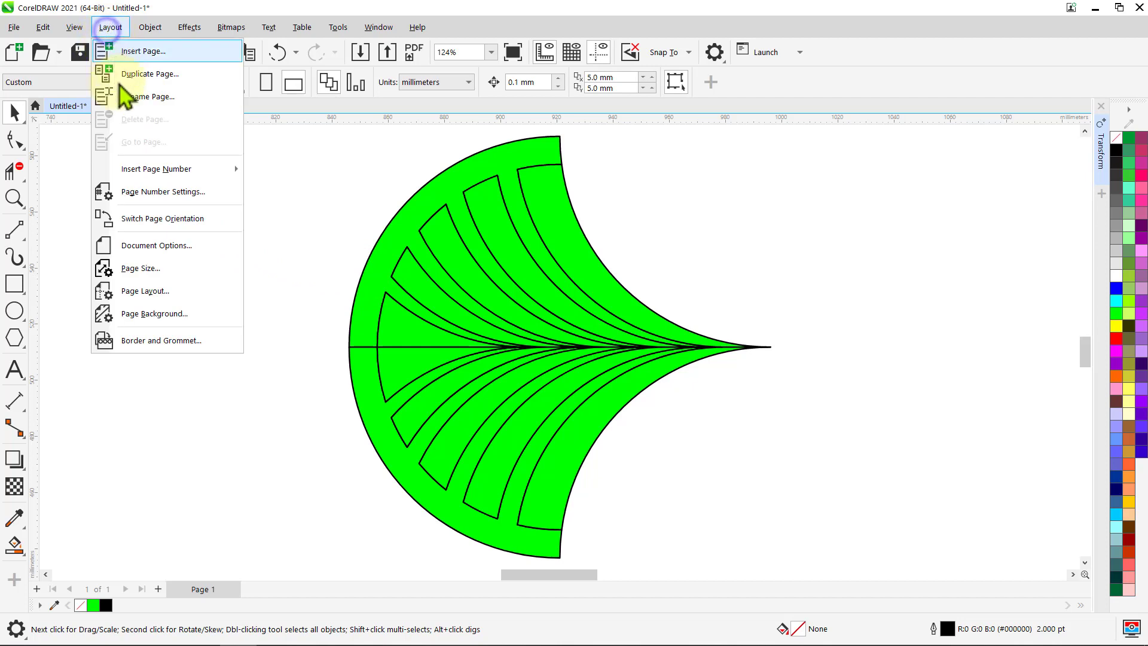
left_click(129, 250)
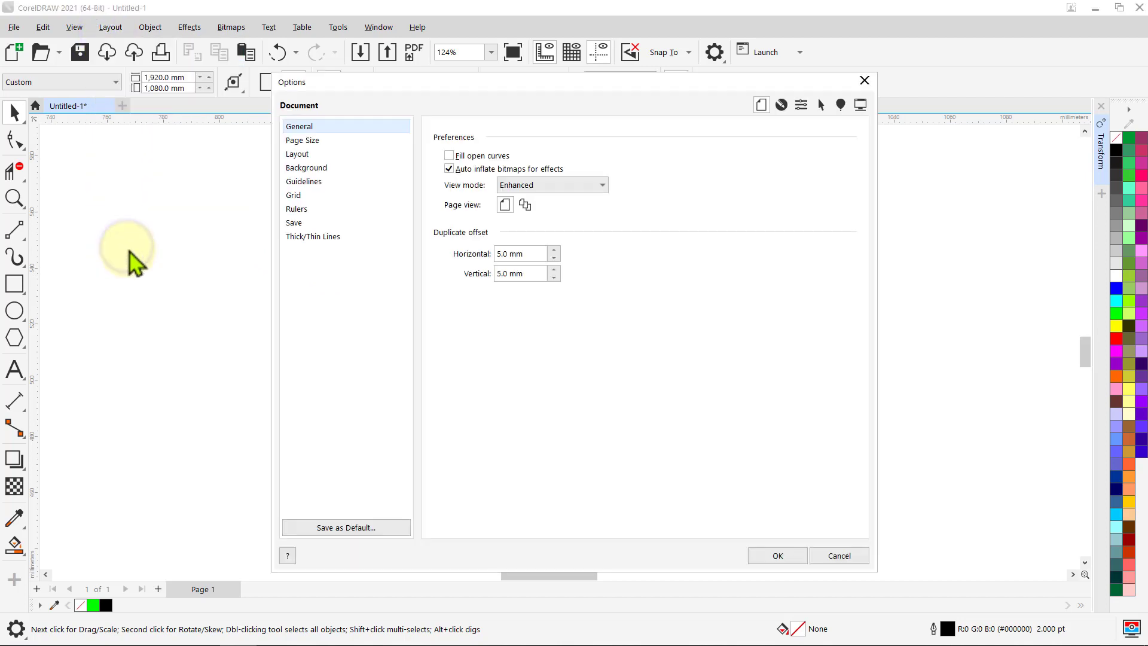
left_click(327, 170)
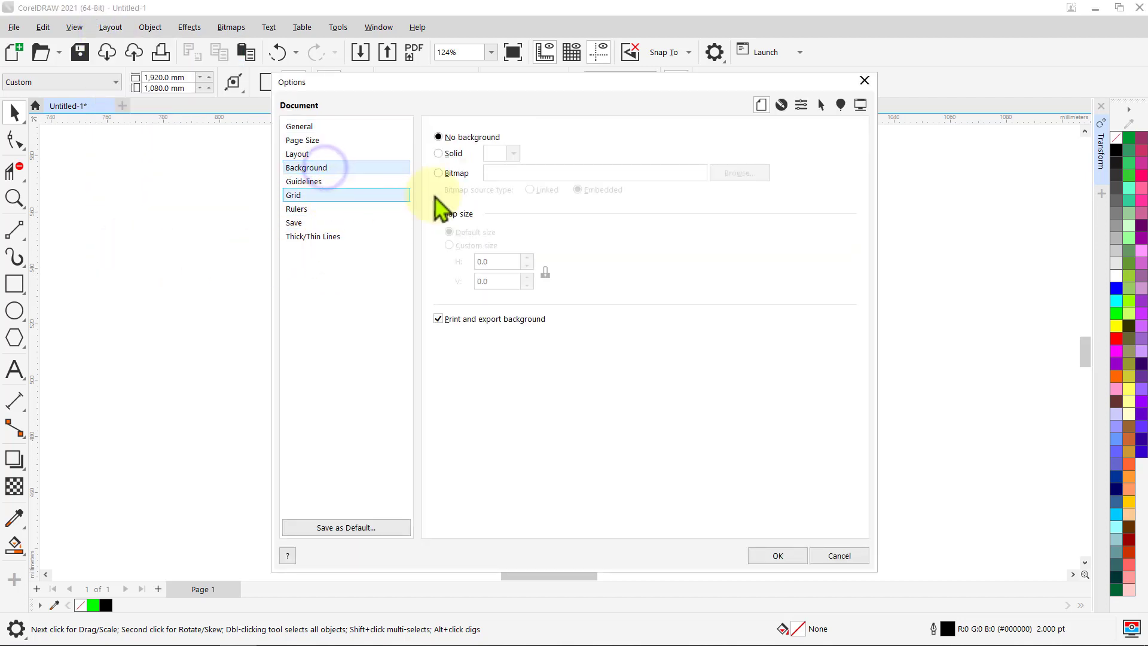
left_click(513, 153)
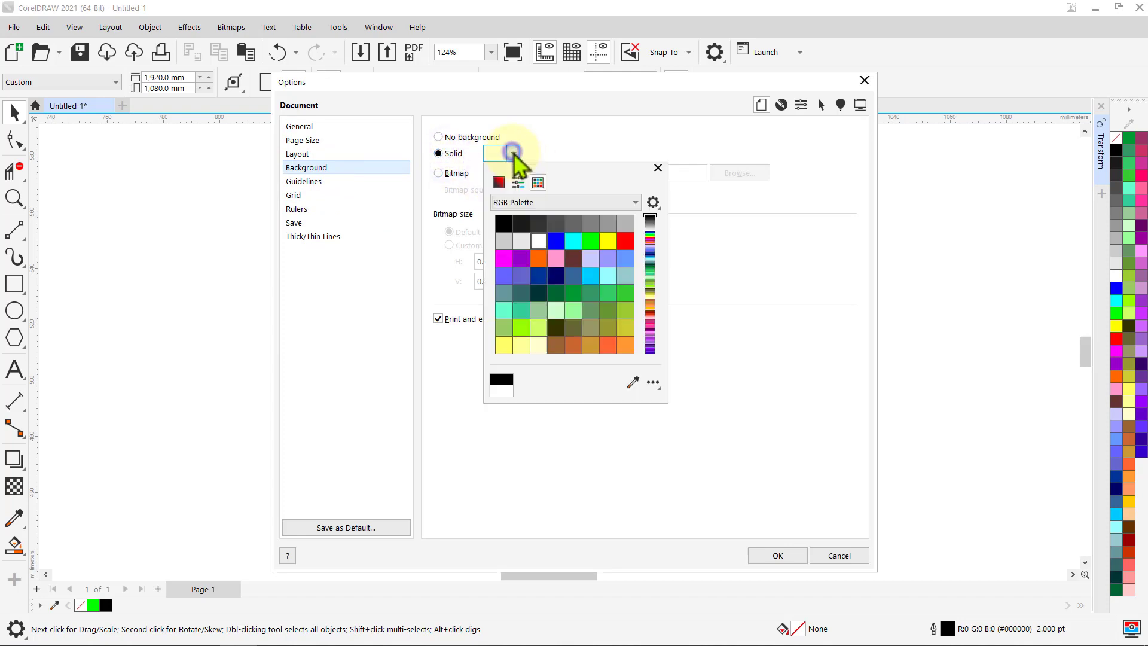
left_click(591, 327)
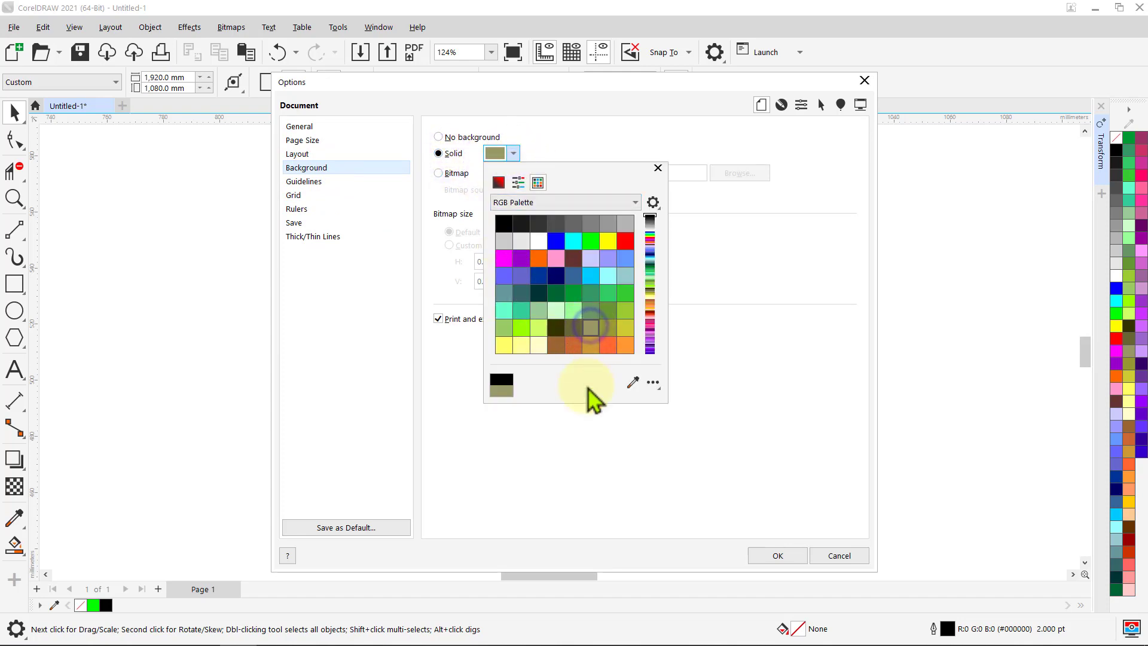
left_click(765, 557)
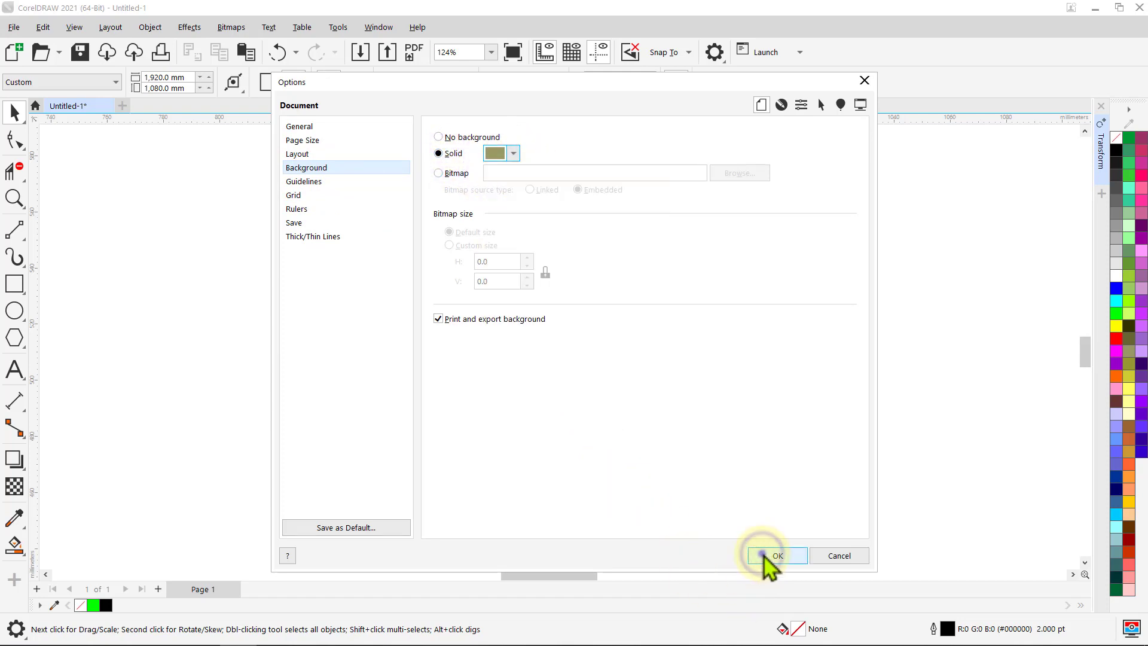
left_click(764, 557)
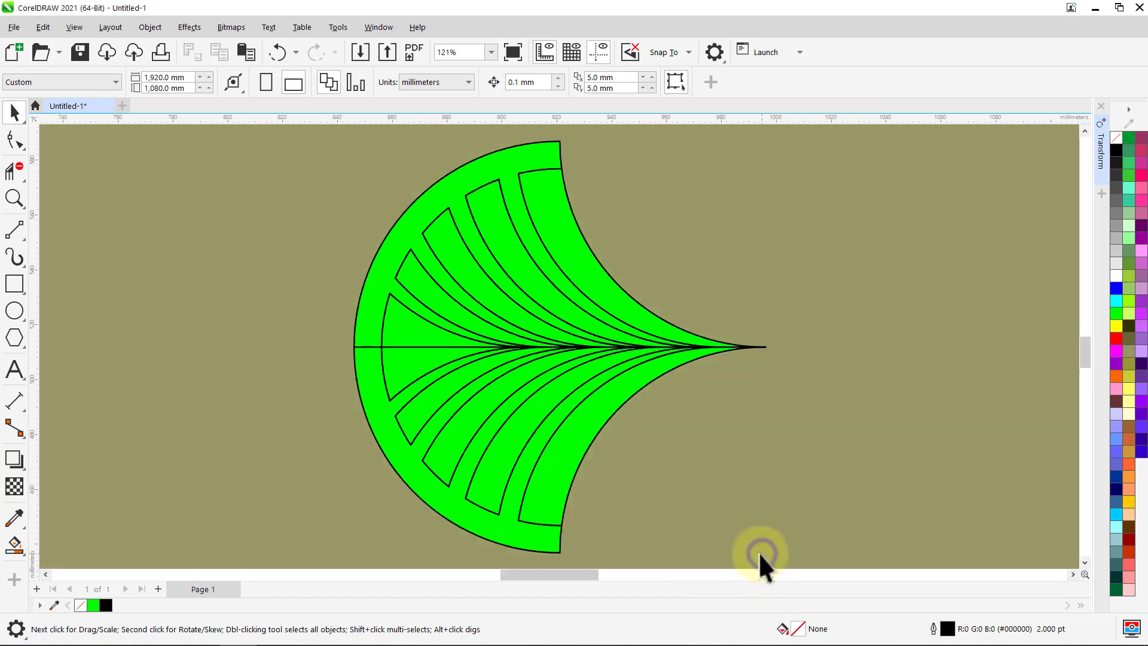
Select the ten inner green shapes of both halves and weld them into a single curve.
left_click(560, 234)
left_click(487, 234, "shift")
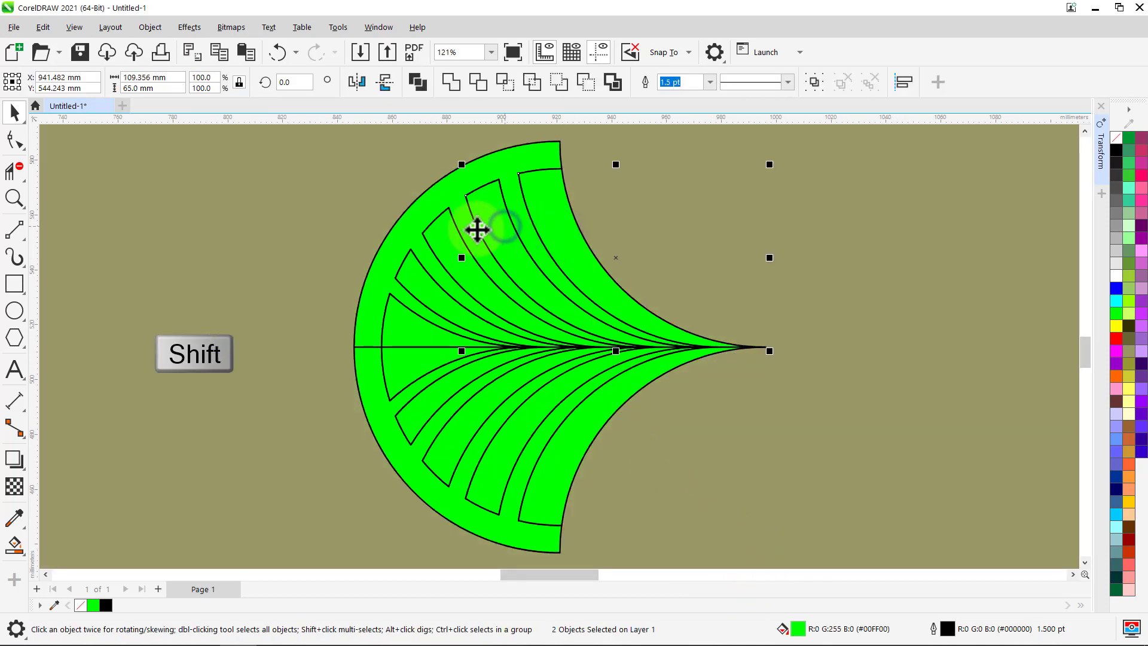
left_click(451, 245, "shift")
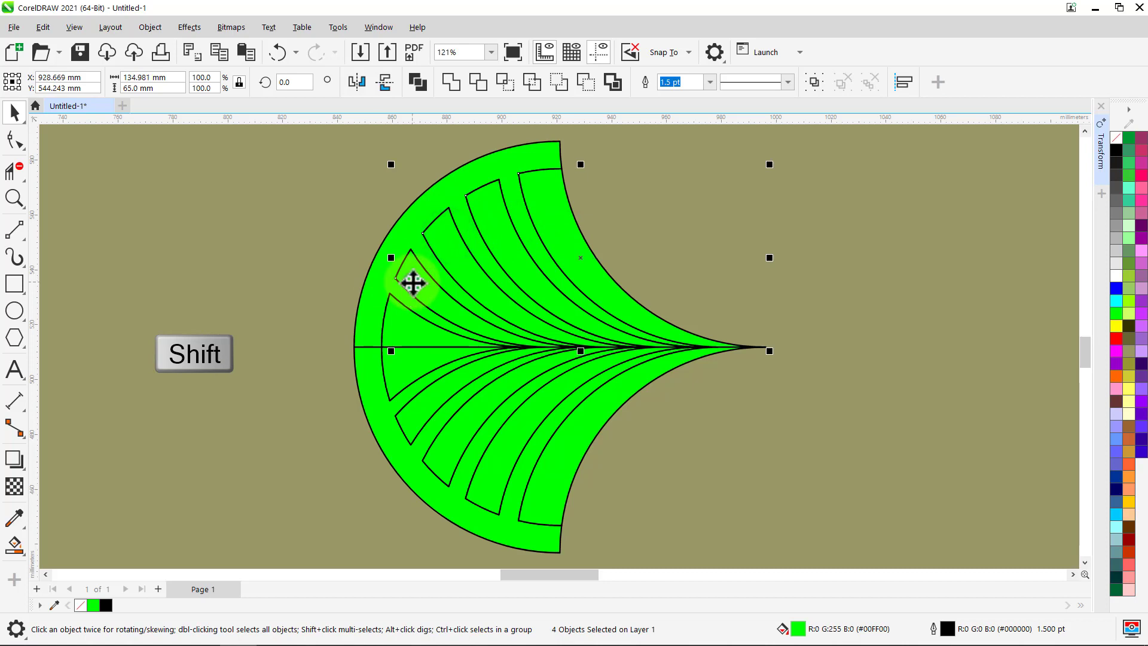
left_click(393, 332, "shift")
left_click(396, 371, "shift")
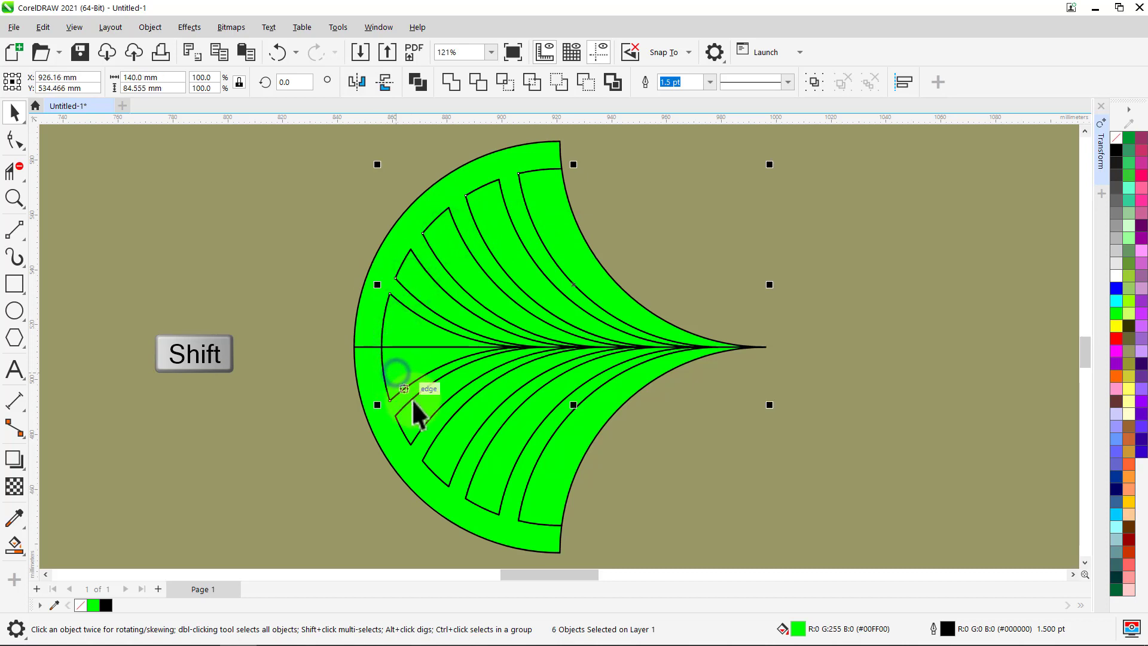
left_click(454, 448, "shift")
left_click(490, 495, "shift")
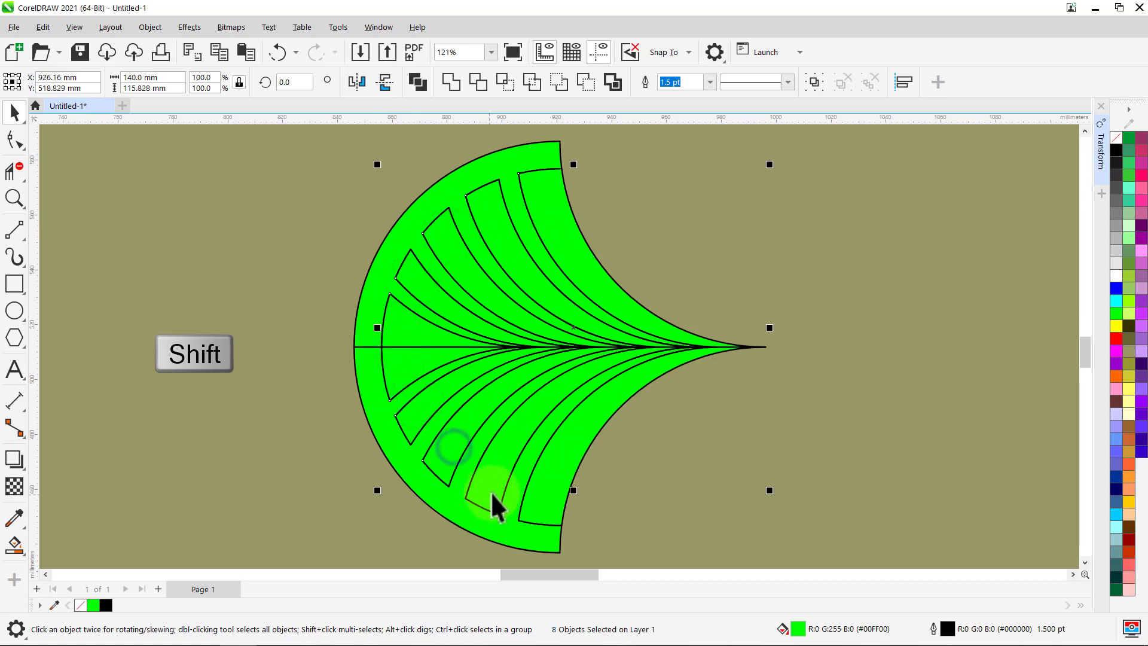
left_click(507, 505, "shift")
left_click(551, 517, "shift")
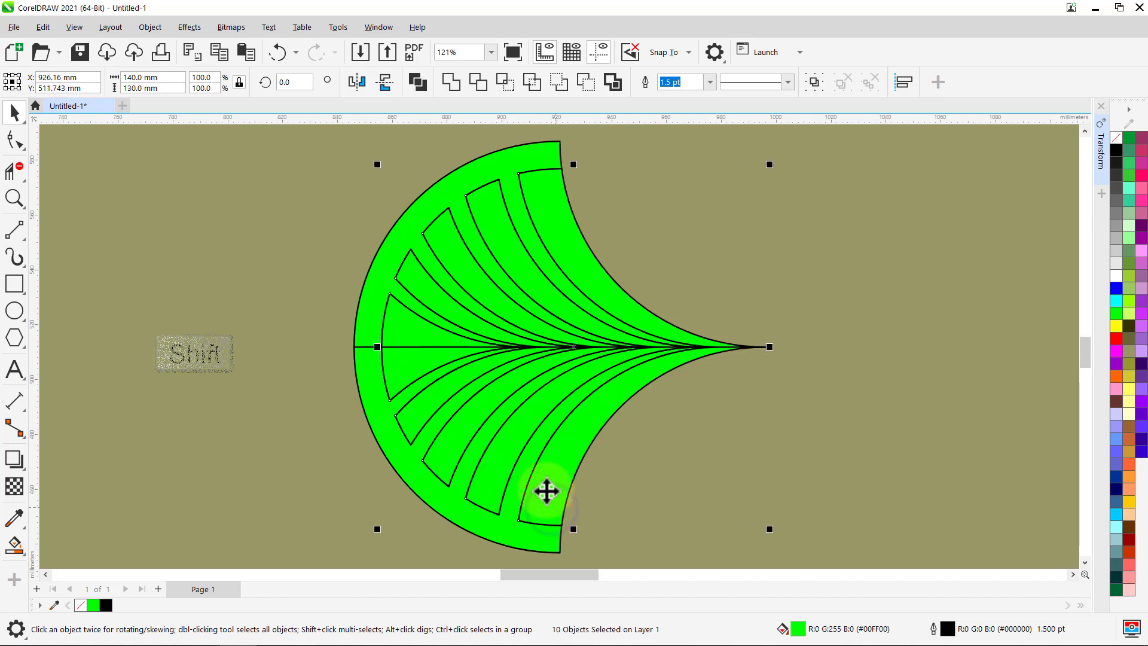
left_click(452, 83)
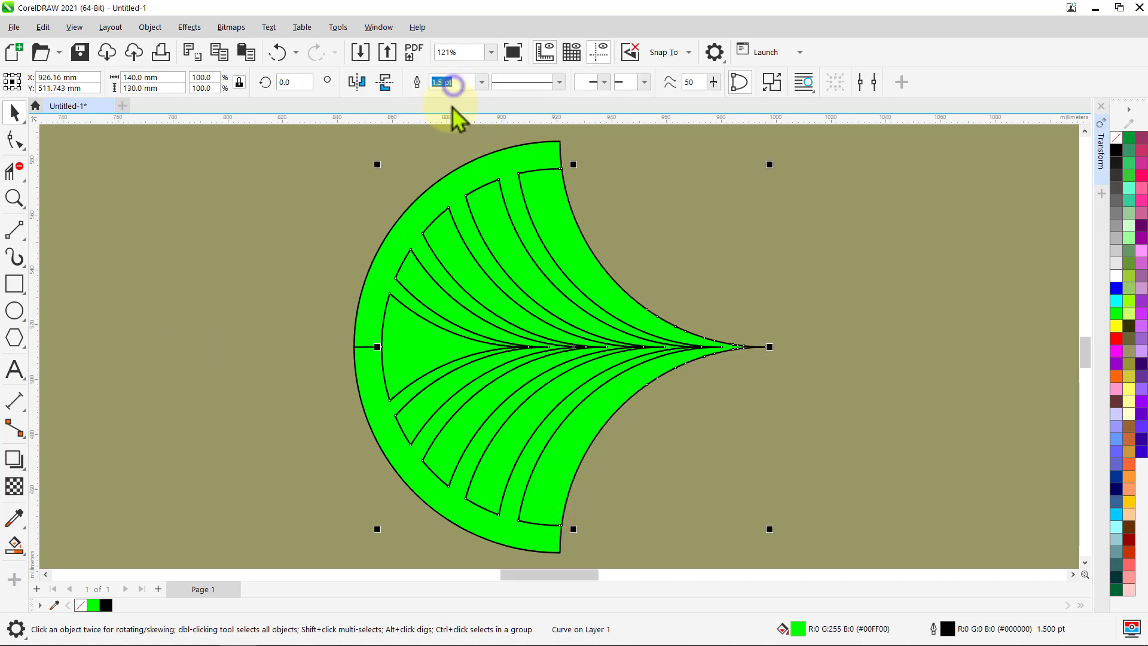
Remove the outline from the welded inner shapes and fill them with black.
left_click(482, 82)
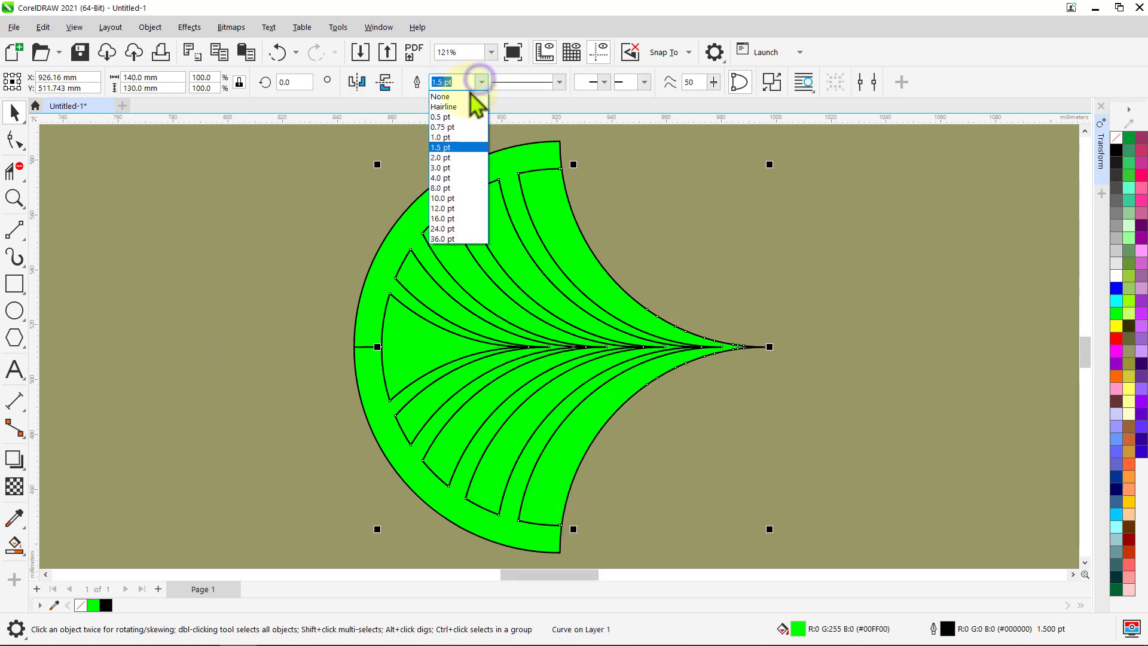
left_click(464, 96)
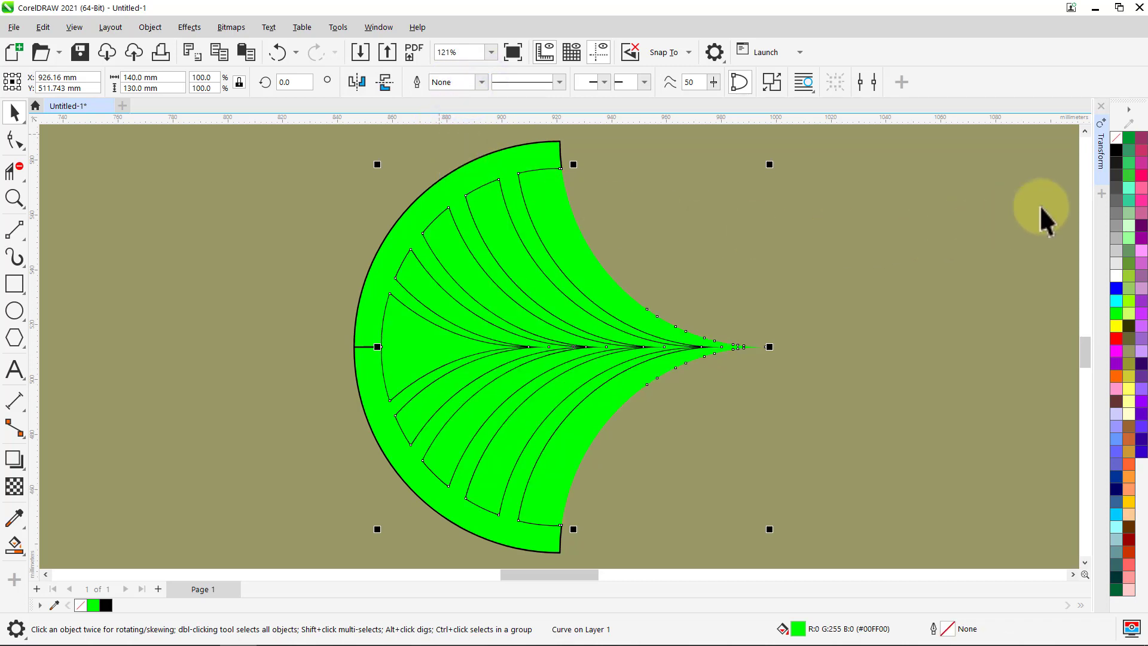
left_click(1115, 151)
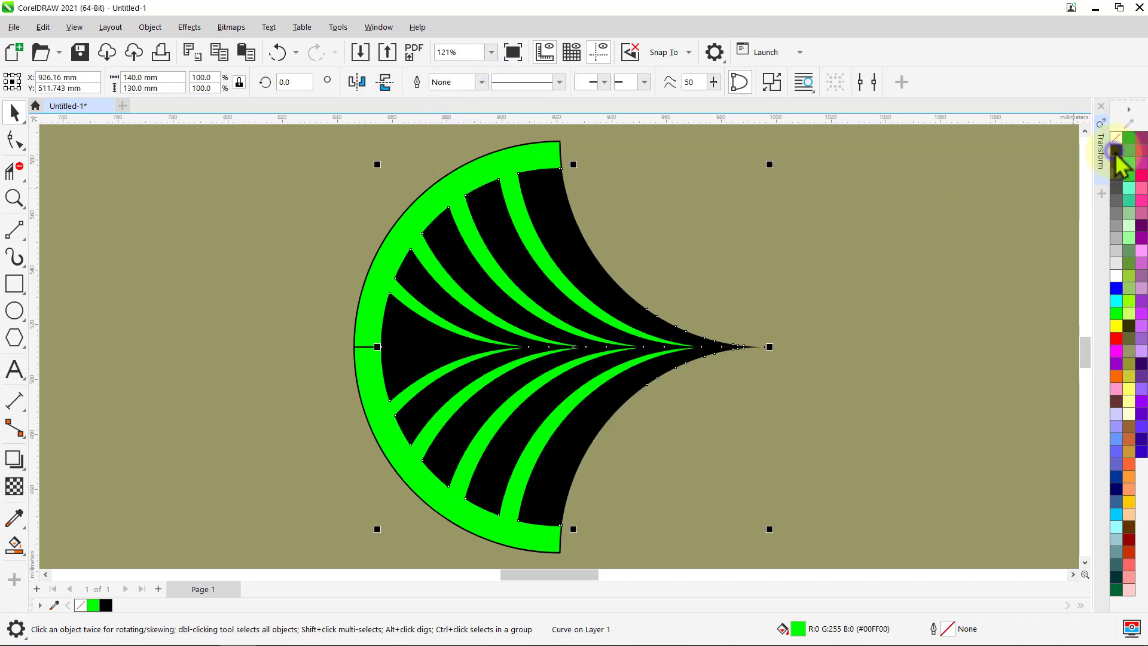
left_click(932, 199)
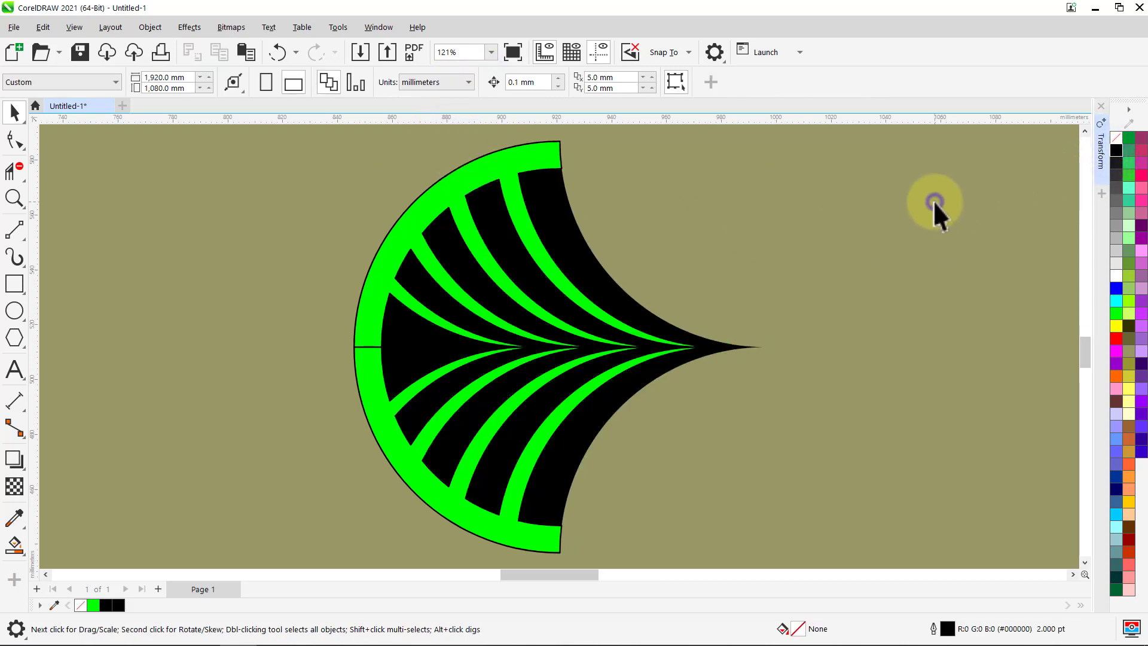
Select the upper and lower green outer bands and weld them into one curve.
left_click(367, 321)
left_click(369, 389, "shift")
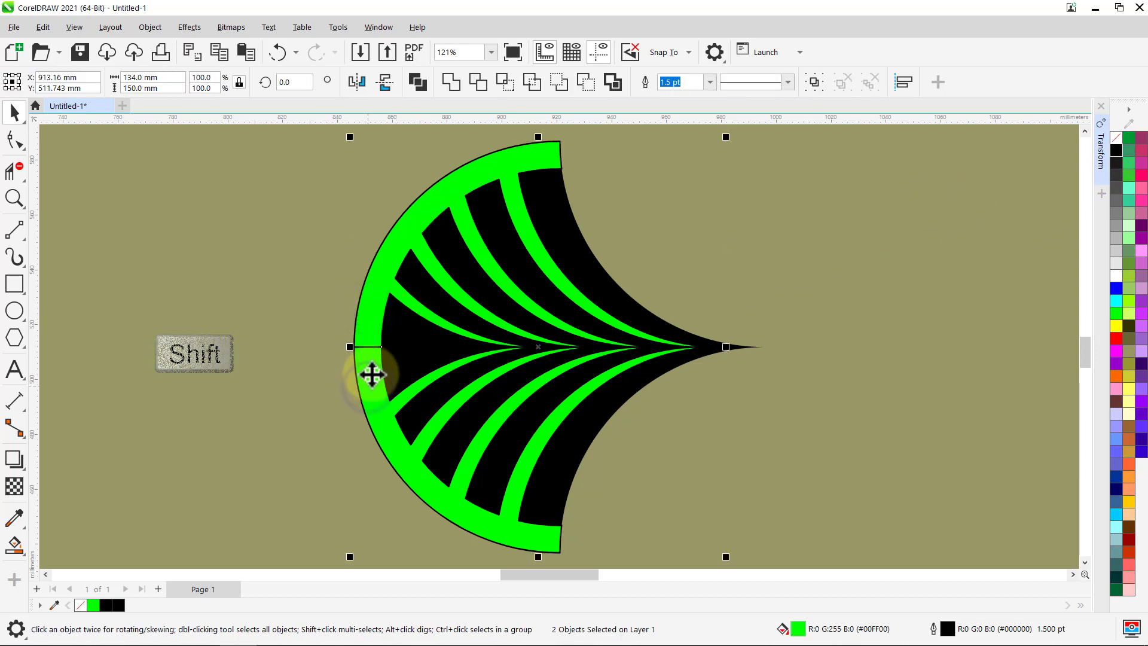
left_click(453, 83)
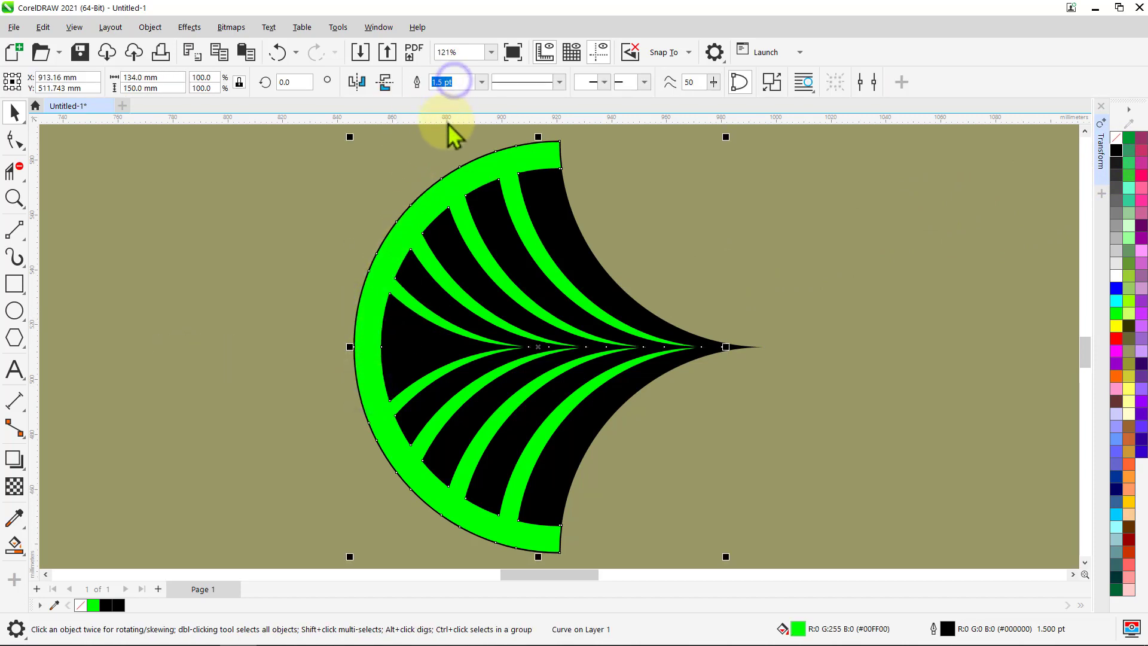
Remove the outline from the welded outer band and fill it with white.
left_click(482, 83)
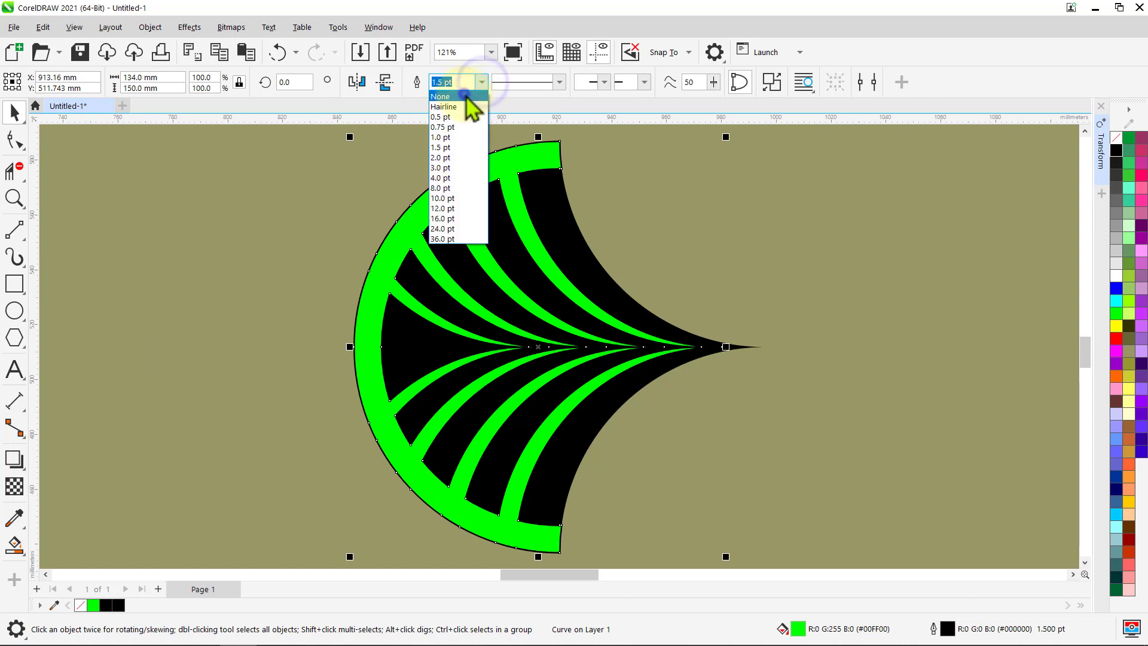
left_click(466, 96)
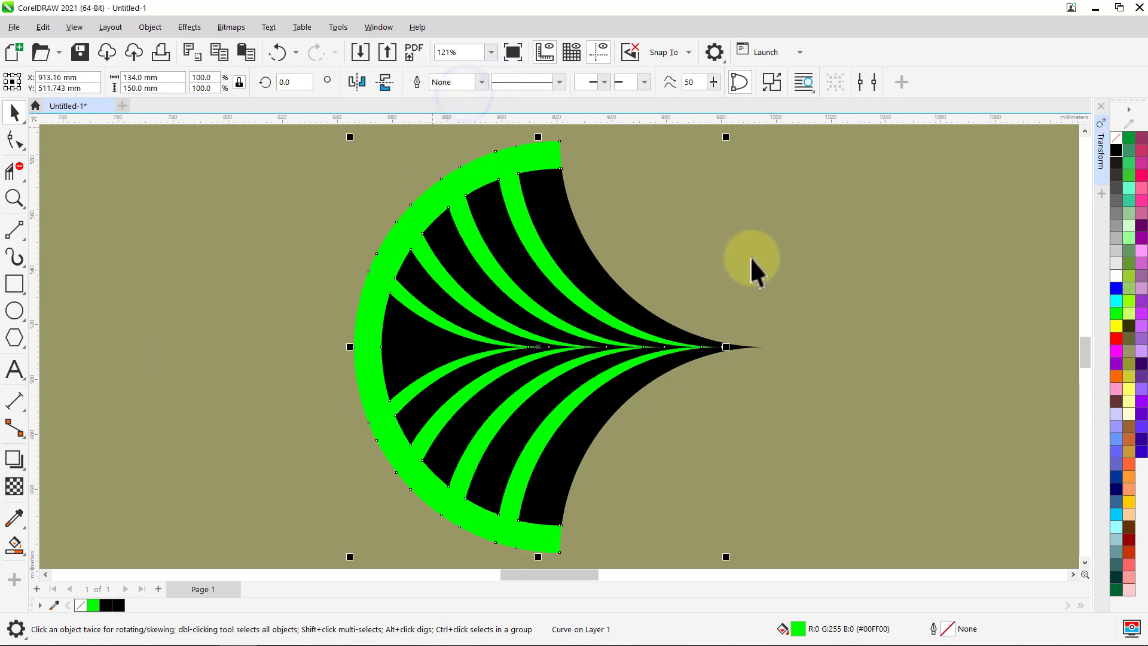
left_click(1115, 276)
left_click(887, 278)
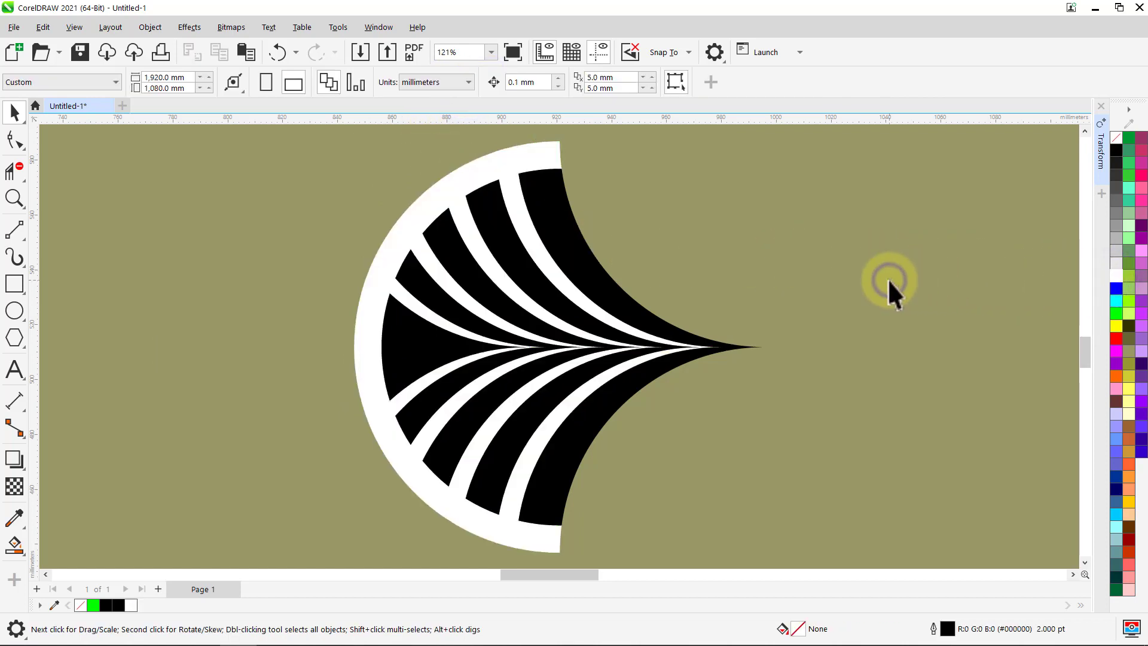
Group the black inner curve and the white outer band into one shell object.
key("ctrl+a")
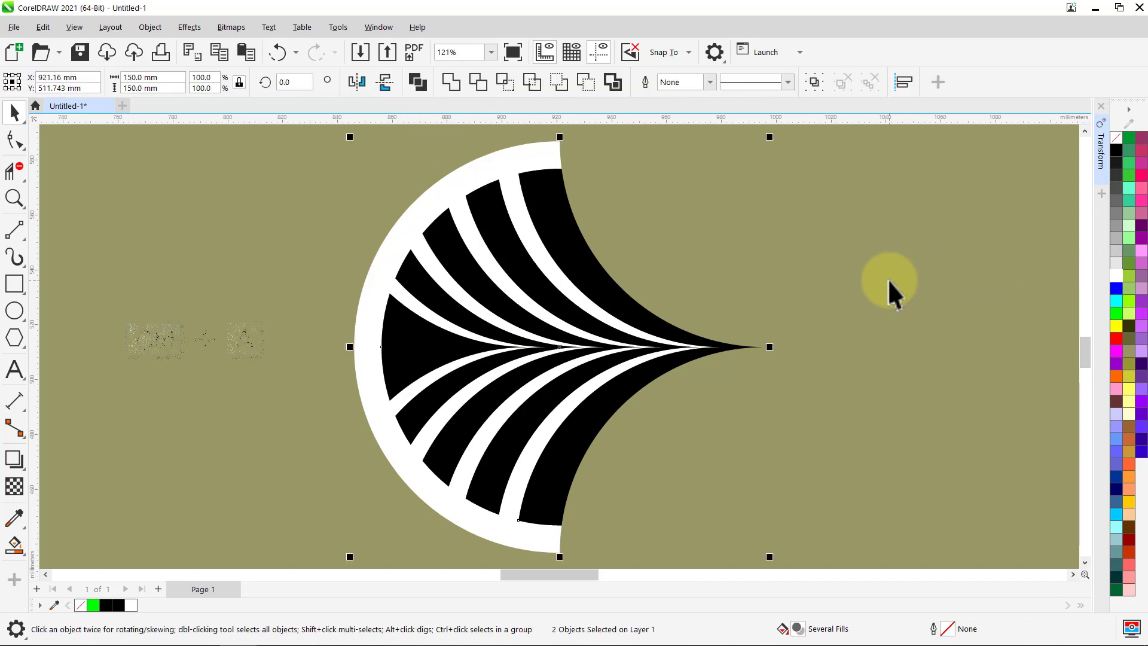
key("ctrl+g")
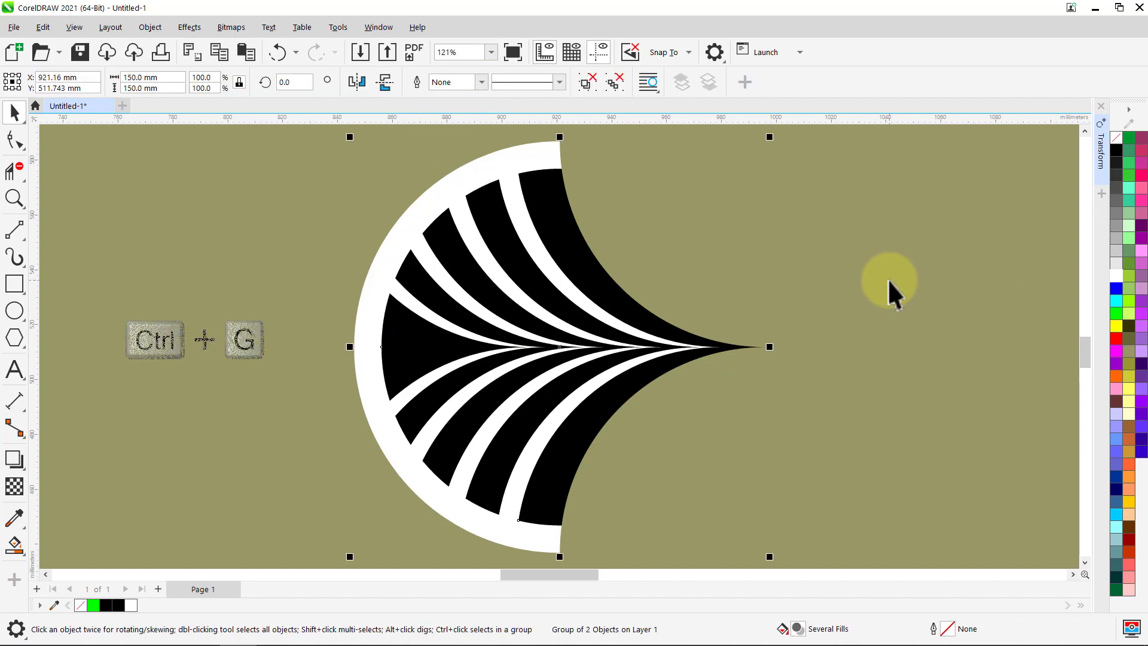
left_click(888, 279)
Mirror a copy of the shell group horizontally to its right so the two pointed tips meet.
scroll(888, 279, "right", 3)
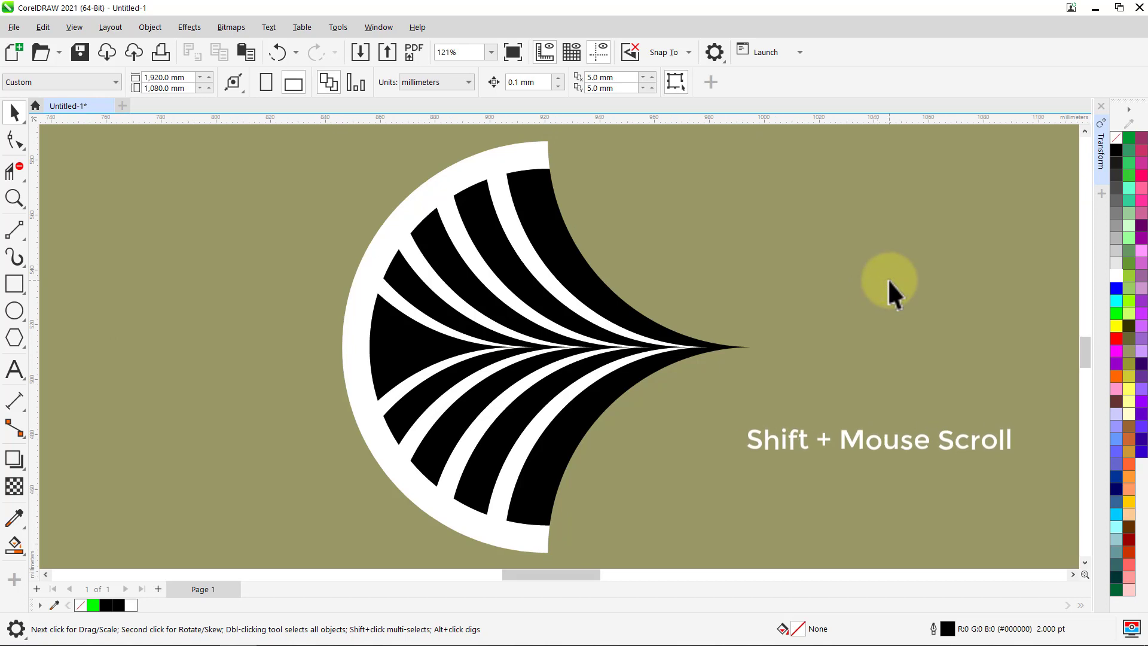
scroll(888, 279, "right", 4)
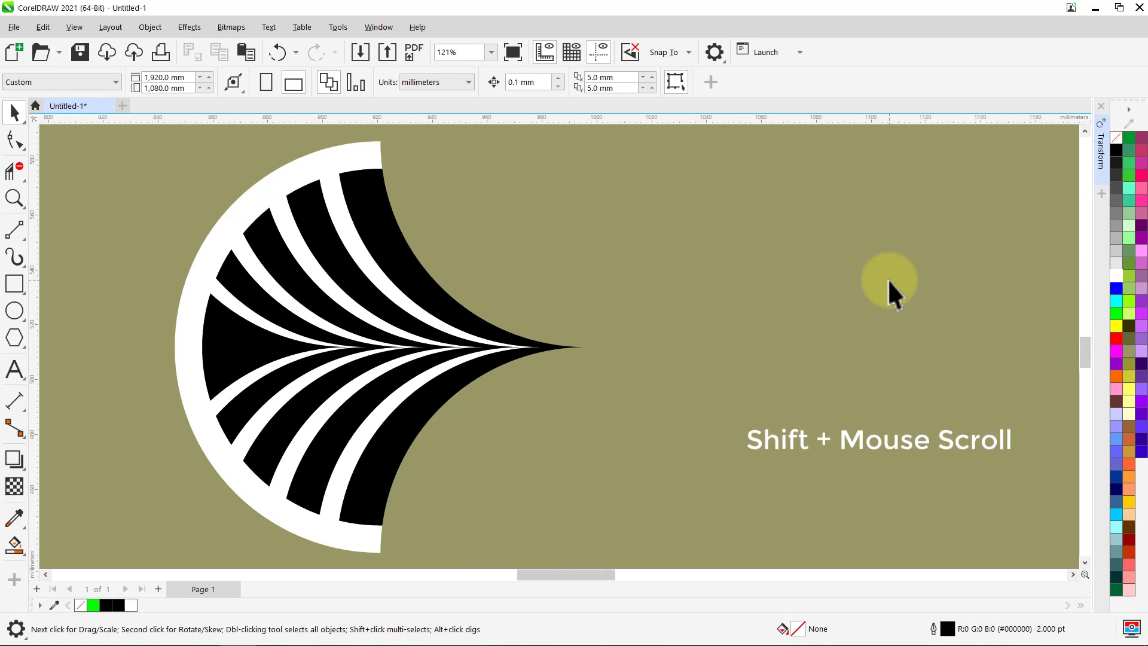
scroll(887, 278, "right", 1)
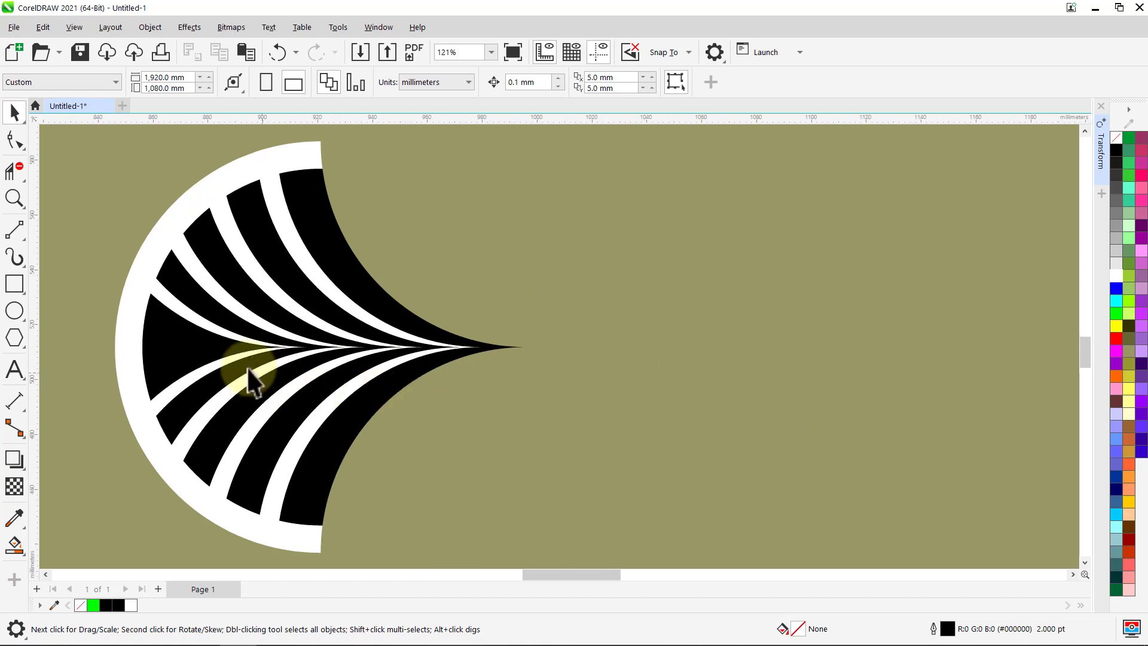
left_click(226, 369)
left_click_drag(110, 347, 686, 369)
right_click(687, 369)
left_click(593, 429)
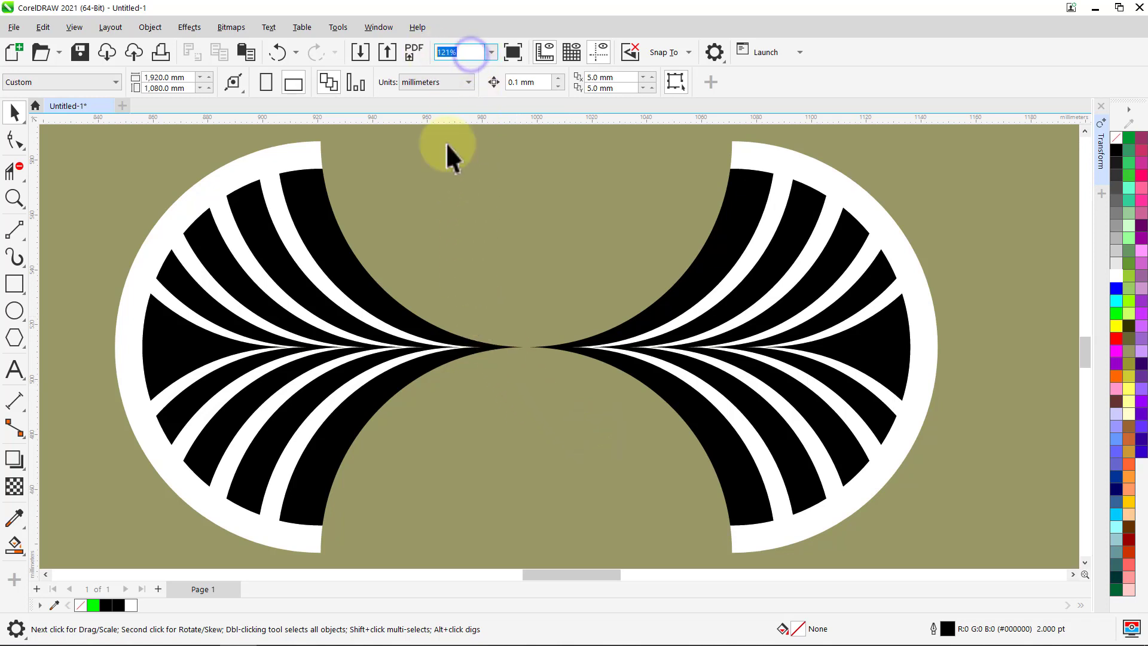
Select both shells and rotate one copy of them by 90 degrees about their shared center.
type("60")
key("Return")
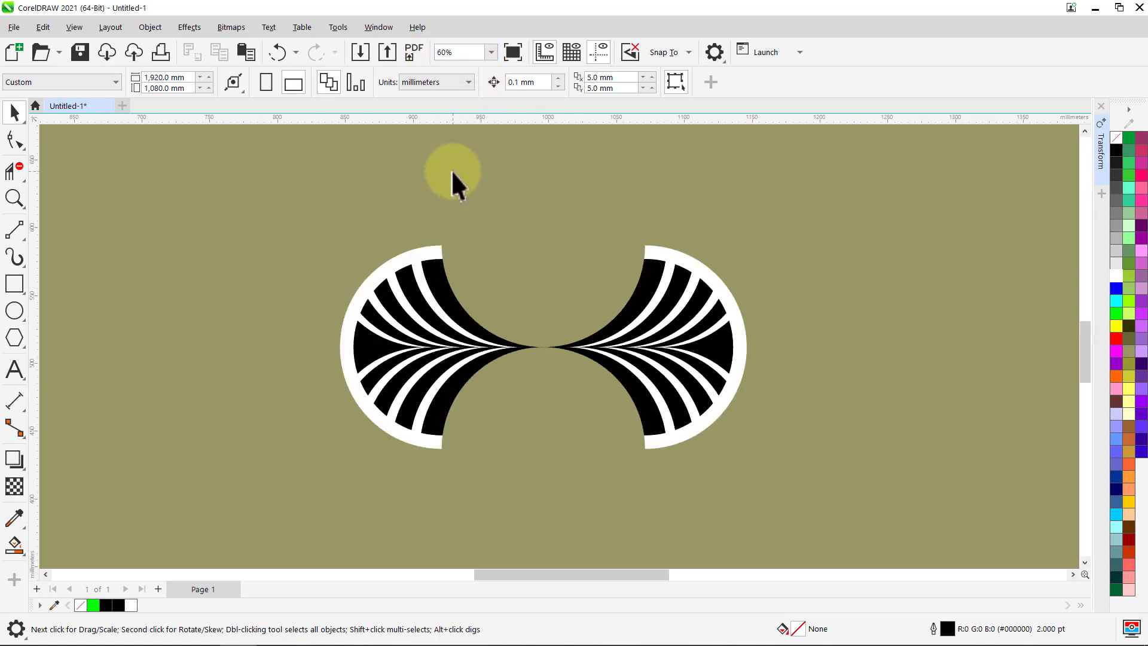
left_click_drag(793, 187, 496, 461)
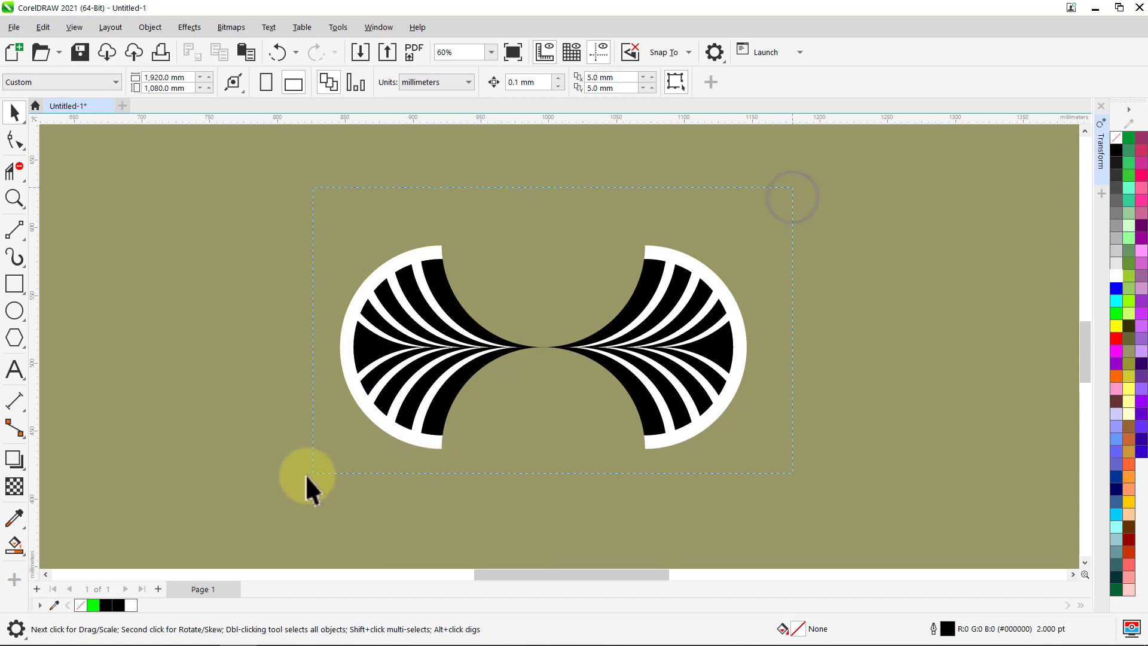
left_click_drag(305, 474, 293, 488)
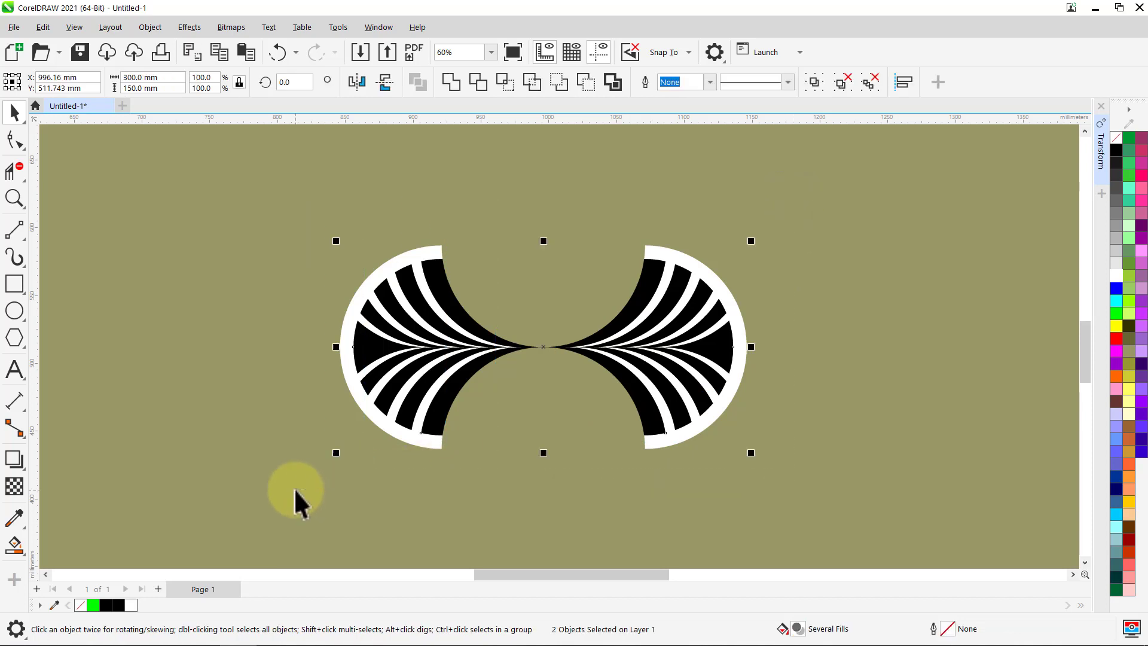
left_click(1100, 160)
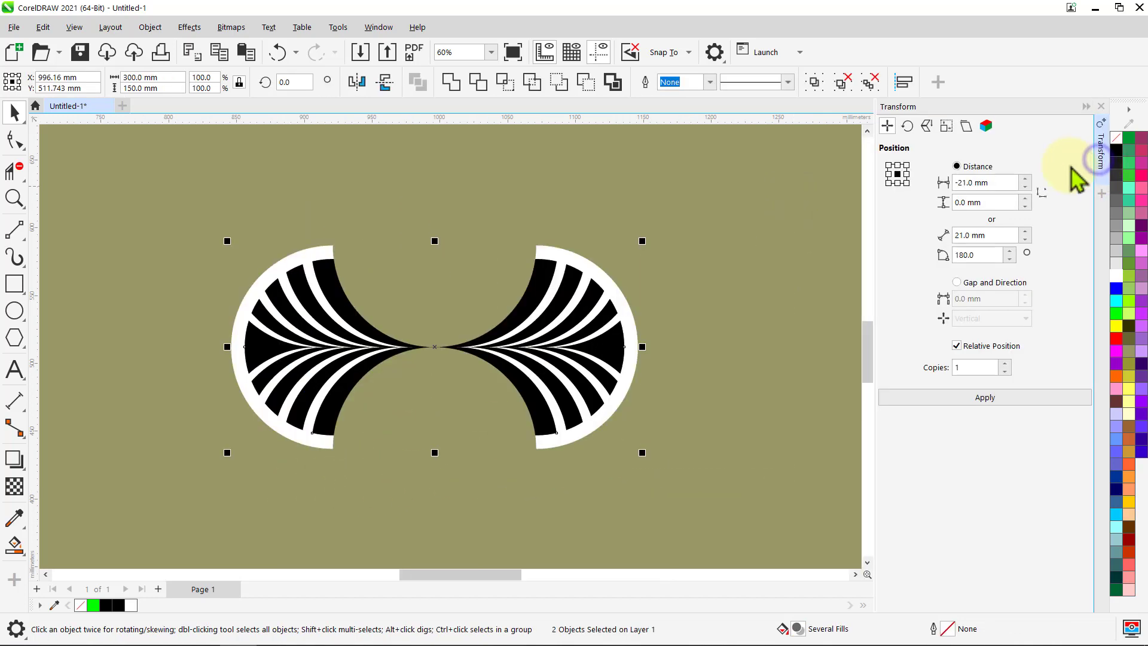
left_click(909, 128)
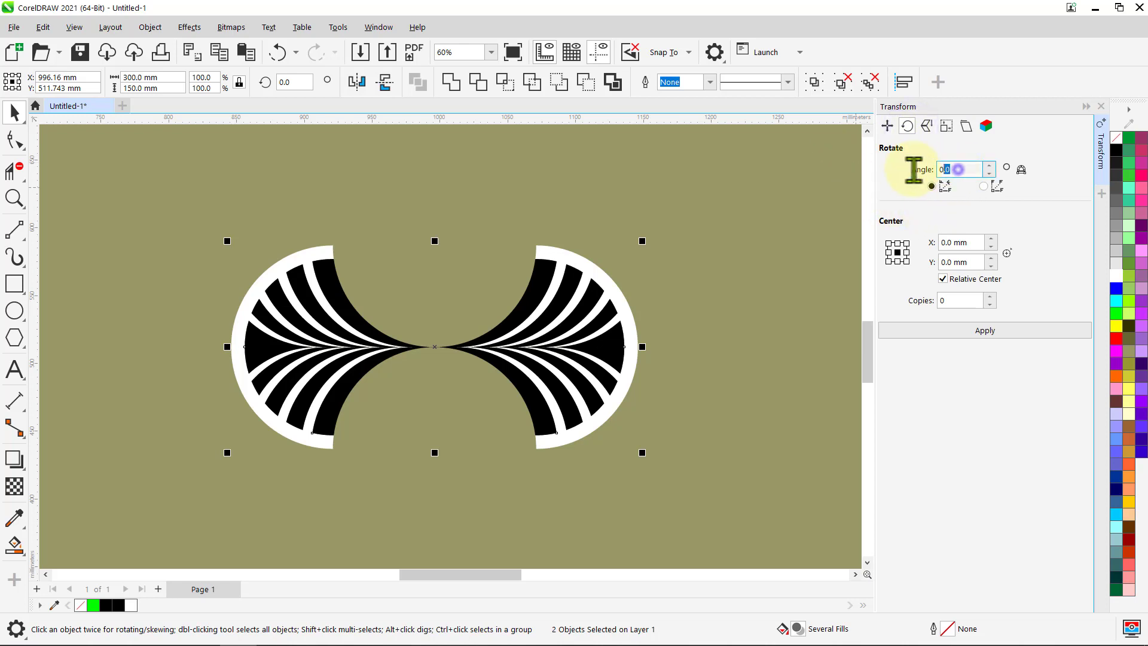
type("90")
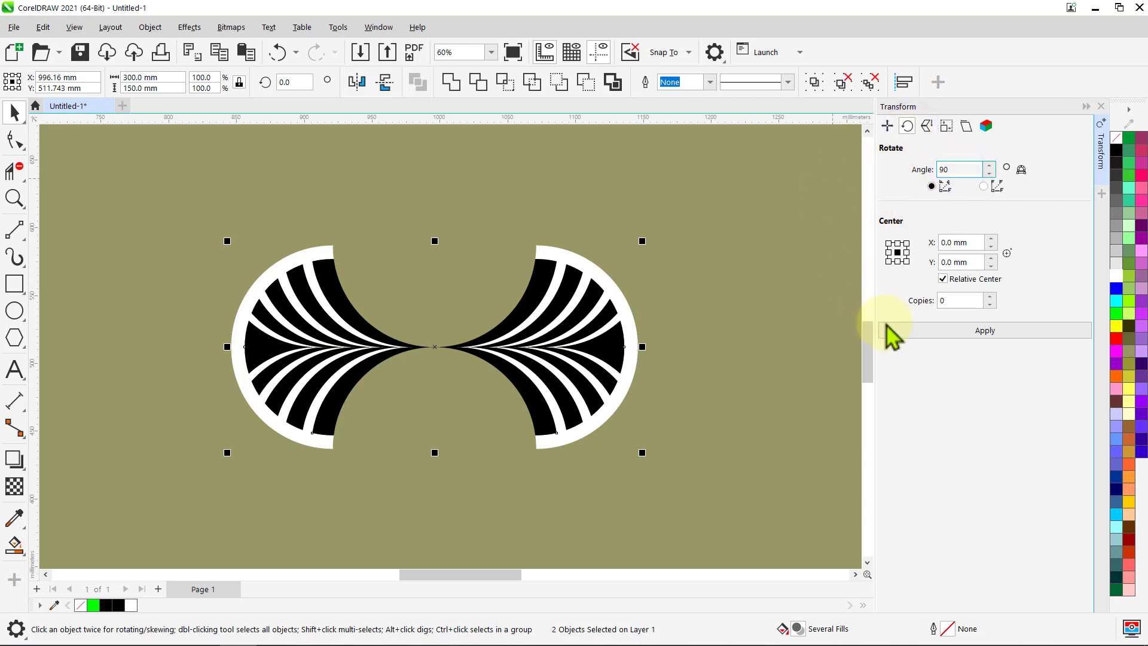
type("1")
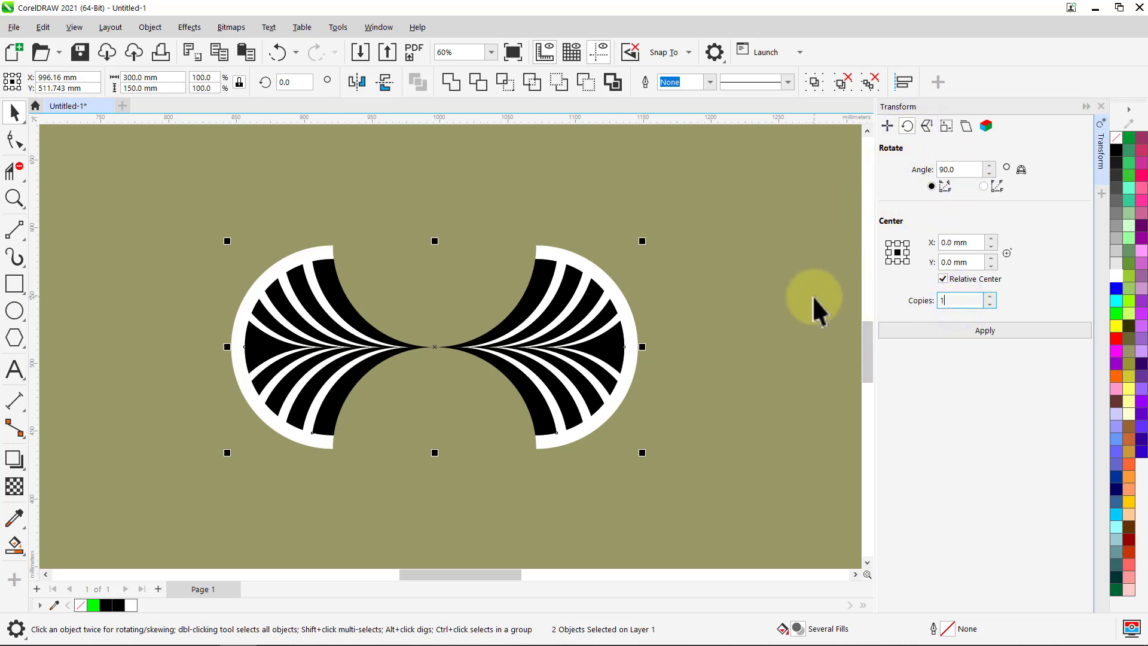
left_click(986, 331)
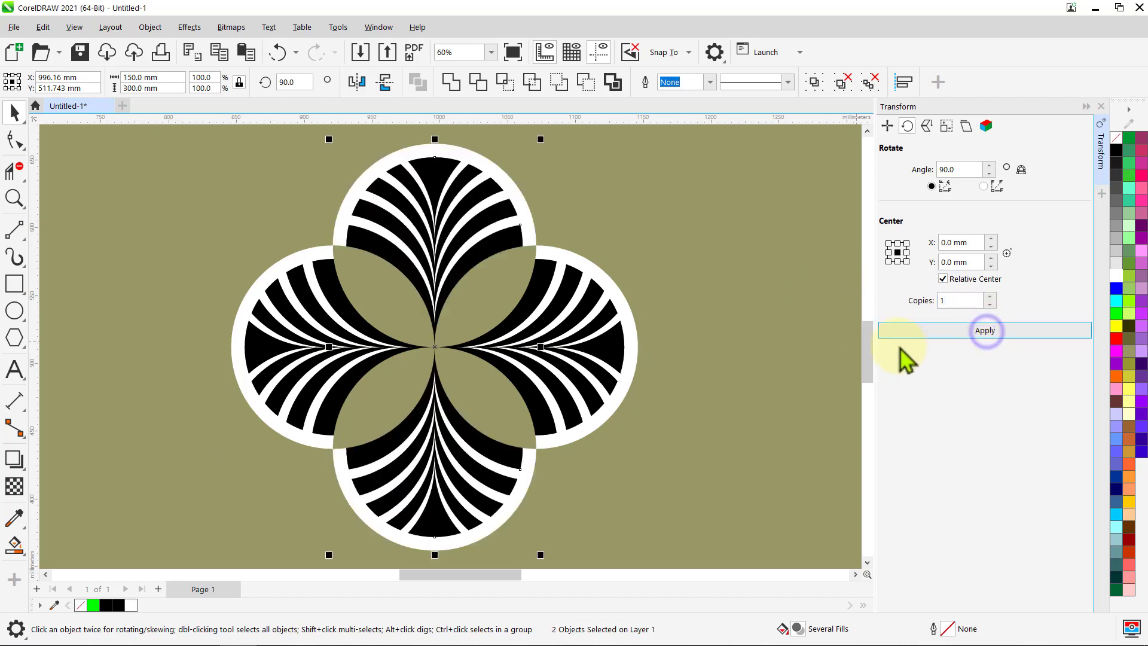
left_click(795, 290)
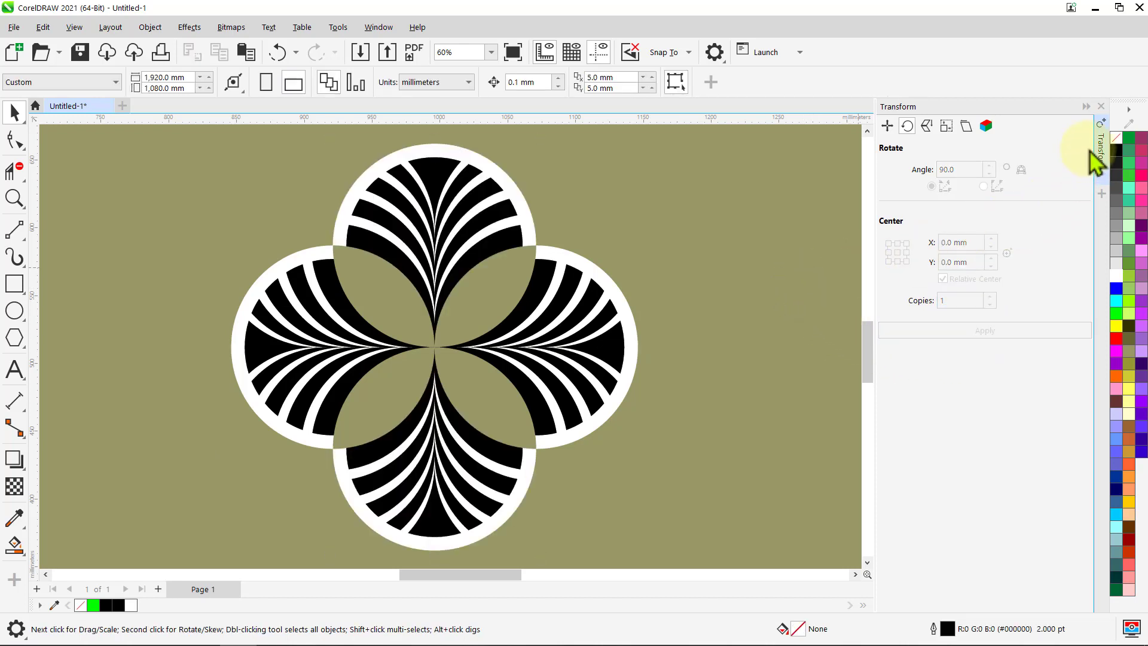
left_click(1100, 107)
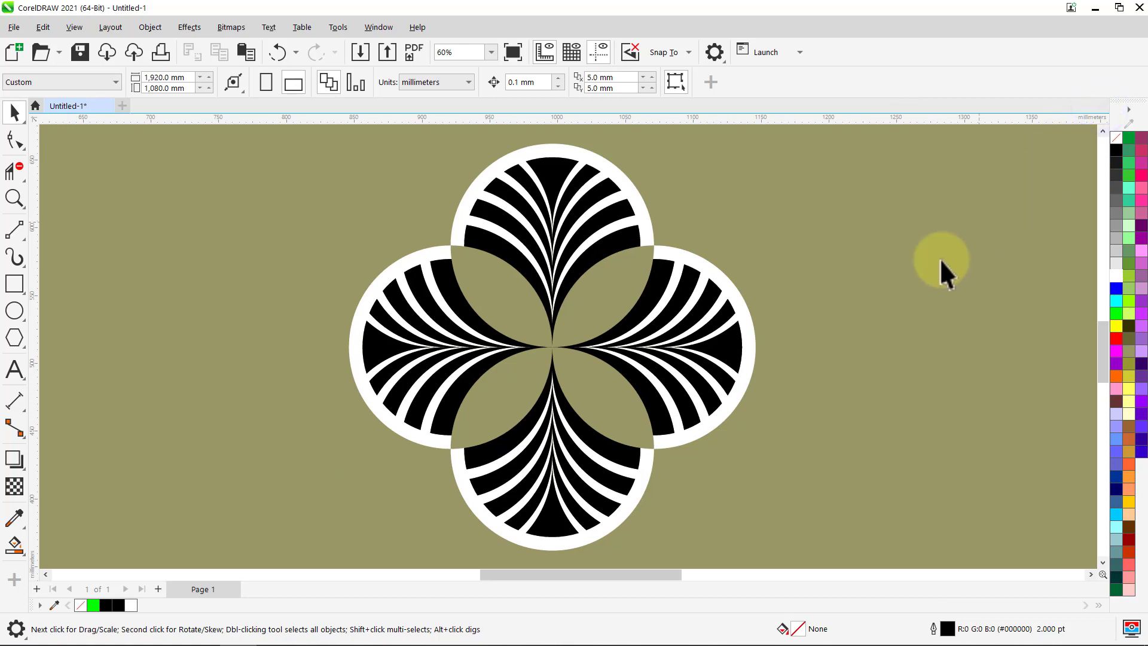
Move the bottom shell aside to the upper left, and fit the top shell into the lower gap between the side shells.
left_click(615, 456)
left_click_drag(614, 457, 310, 262)
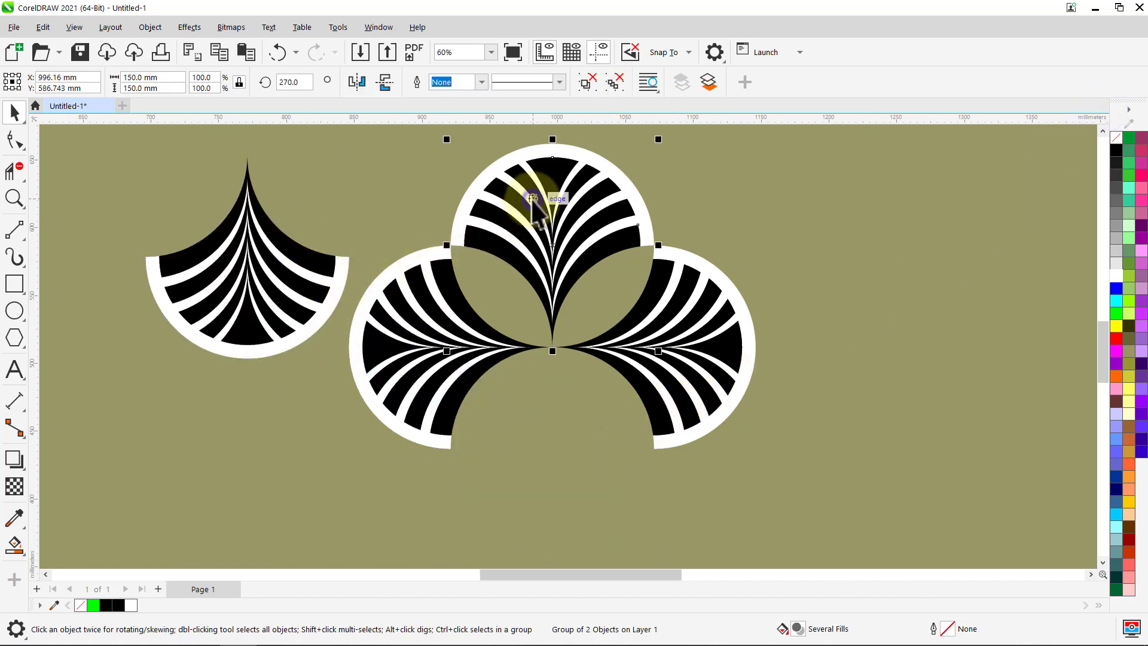
left_click_drag(551, 144, 552, 360)
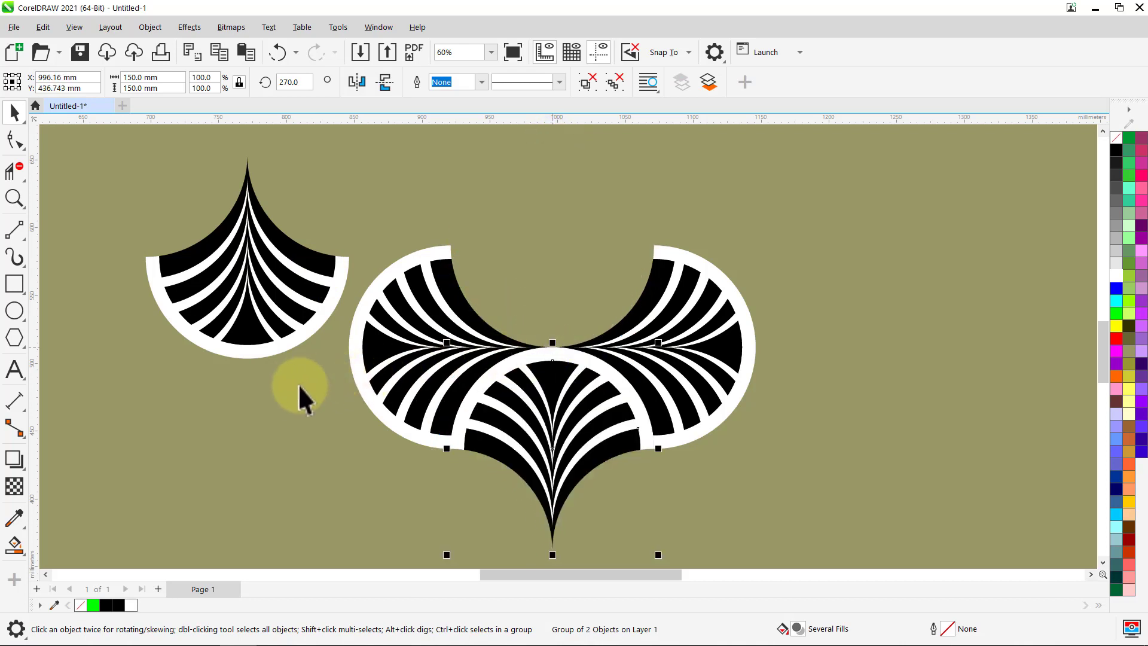
Move the set-aside shell into the upper gap, with its rounded edge meeting the center and its tip pointing up.
left_click(256, 326)
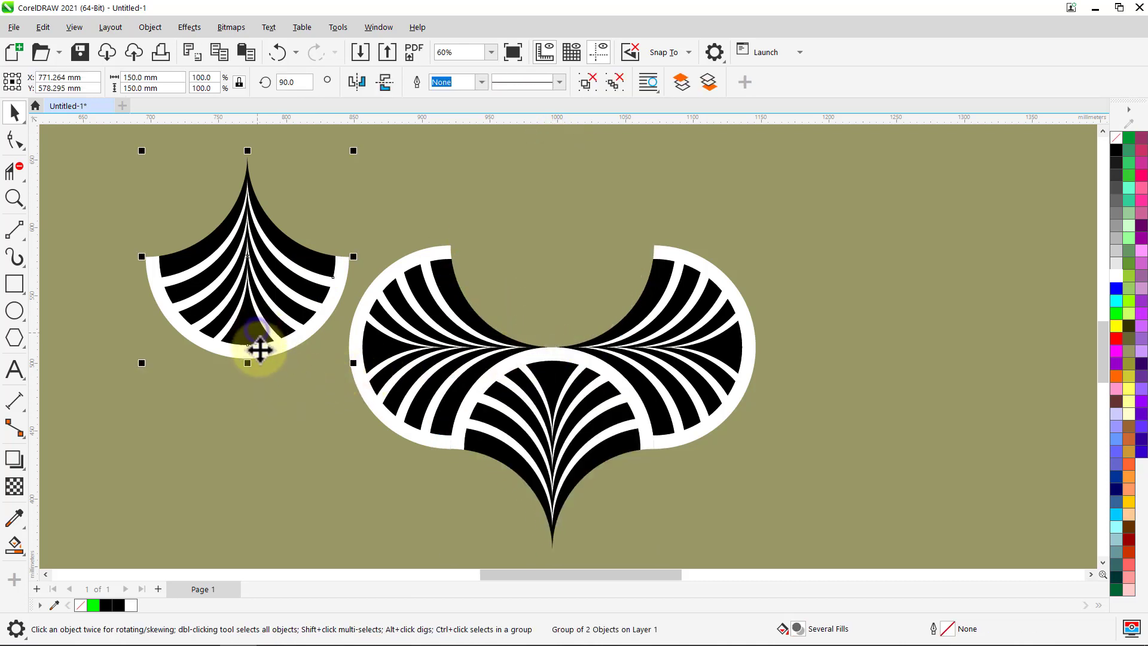
left_click_drag(256, 359, 553, 347)
left_click(221, 315)
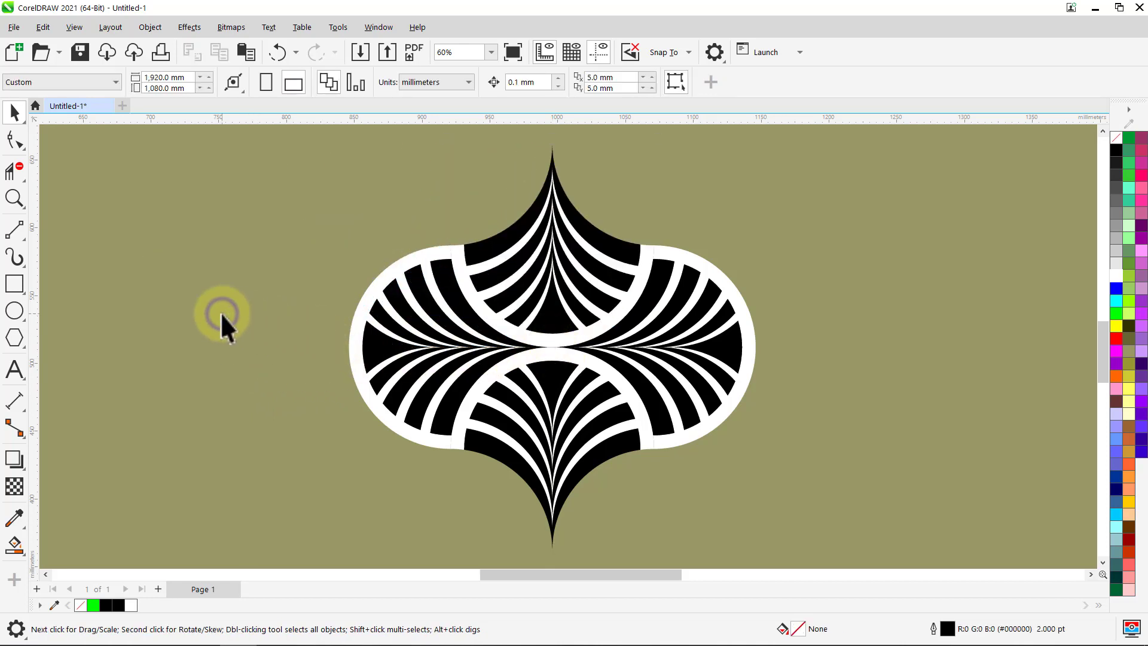
Group all four interlocked shells and rotate the group to 315 degrees.
key("ctrl+a")
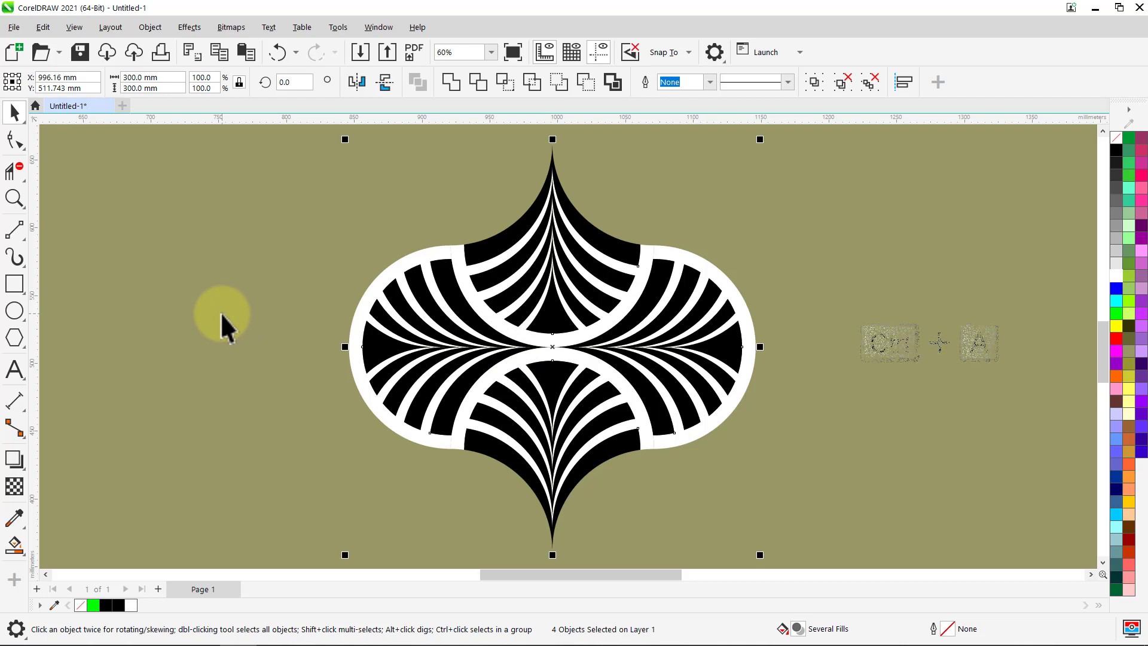
key("ctrl+g")
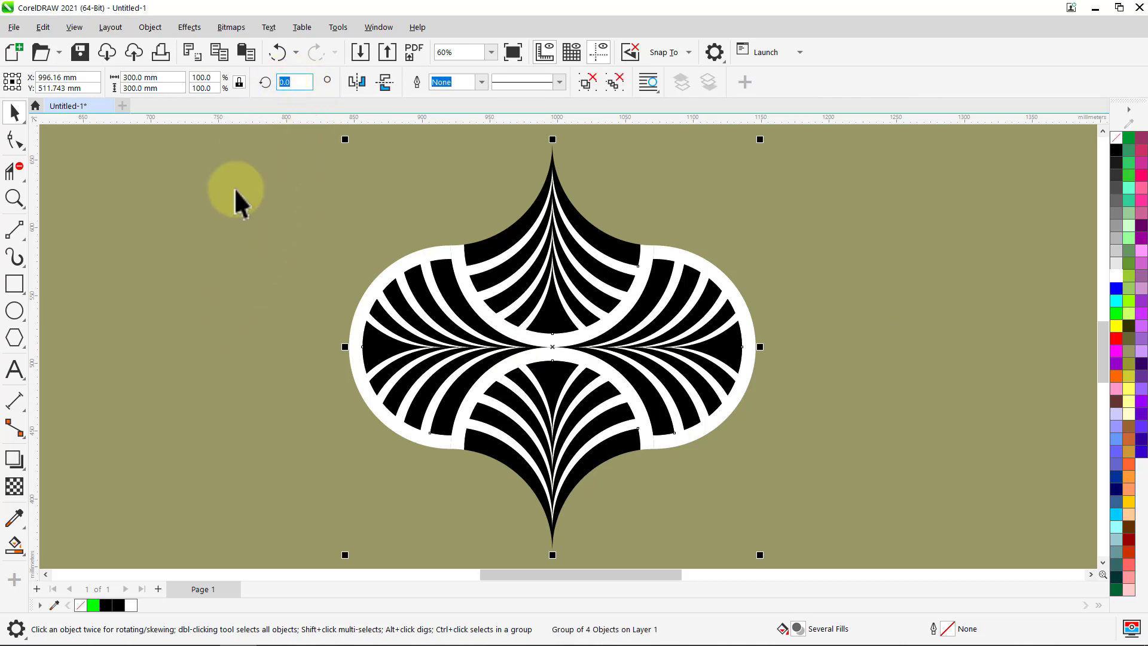
type("315")
key("Return")
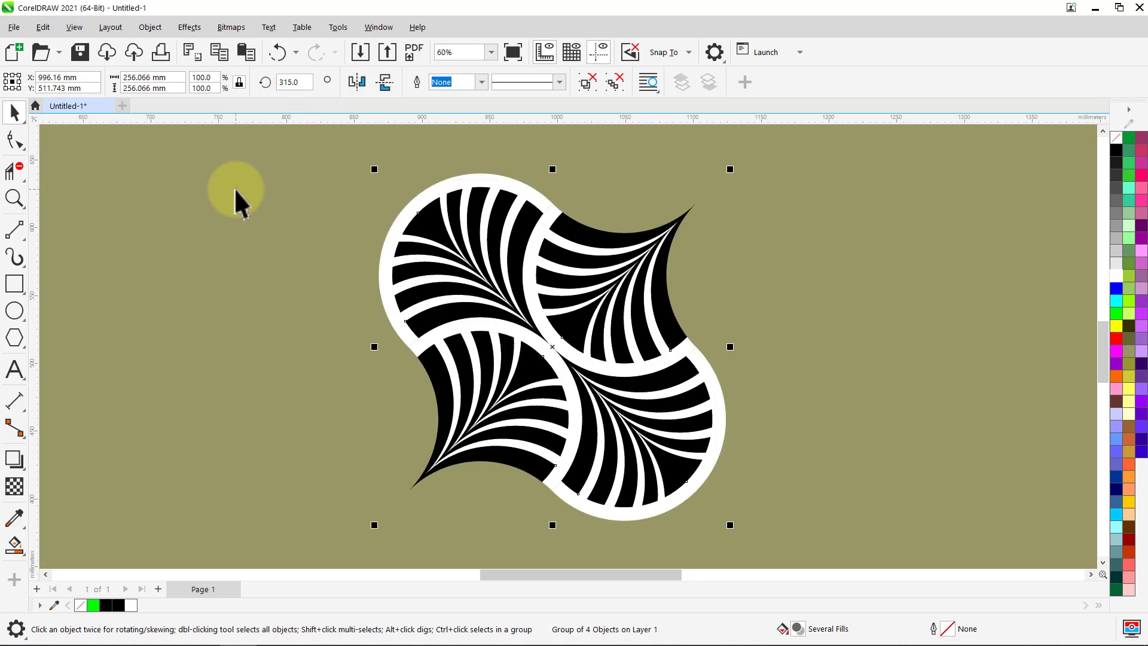
left_click(235, 188)
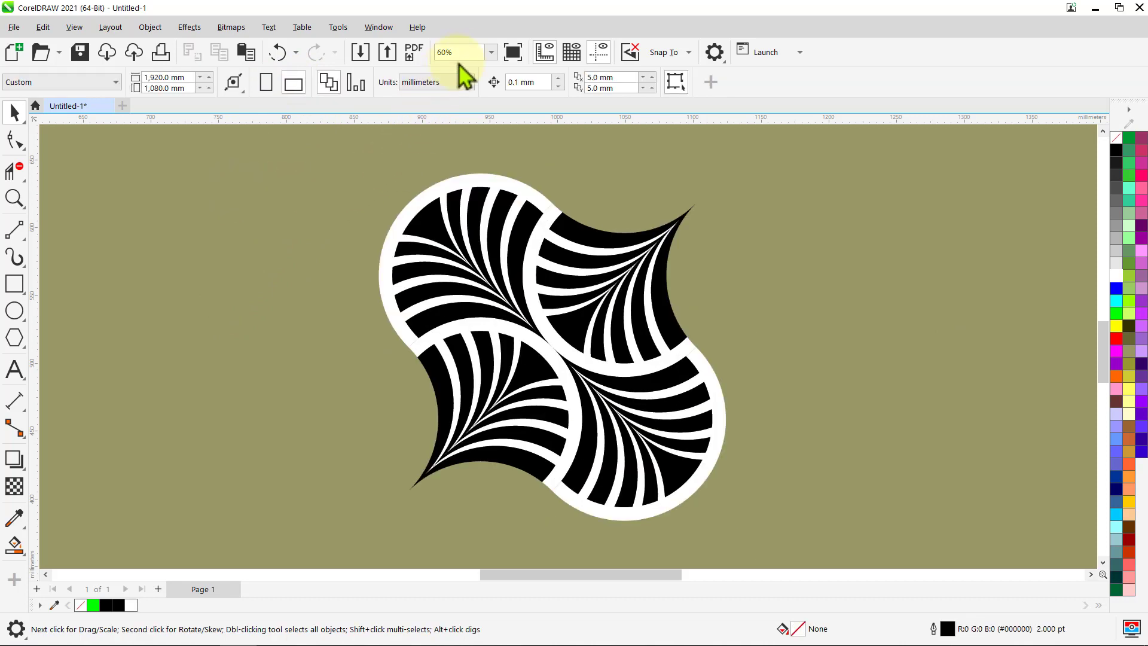
Move the four-shell motif into the upper-left corner of the page.
type("17")
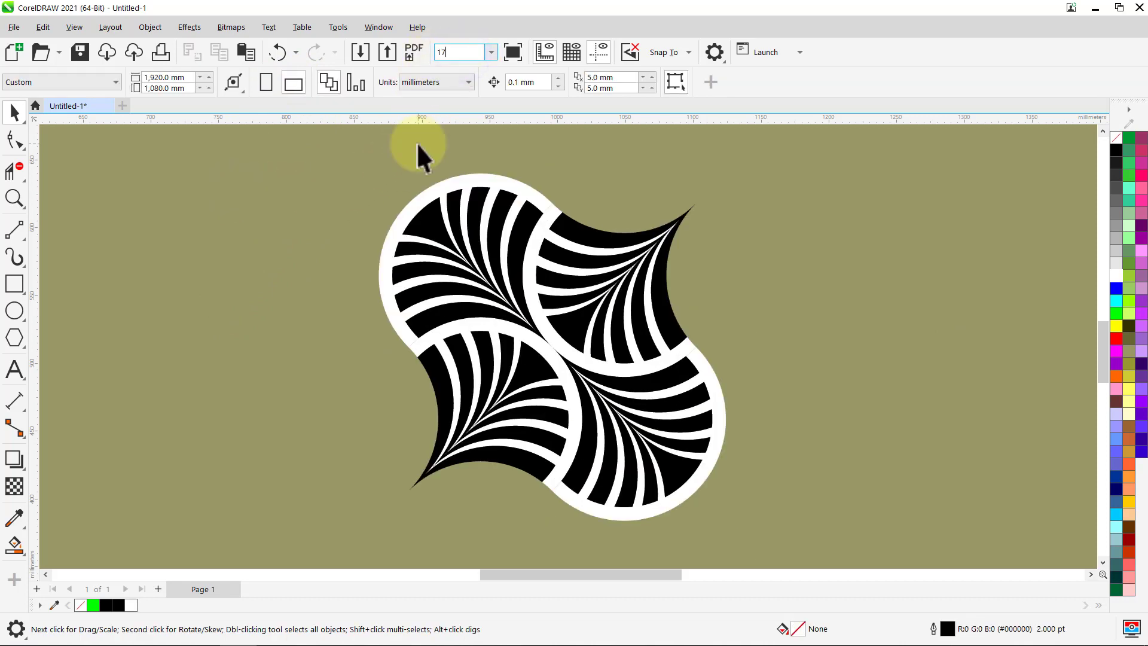
key("Return")
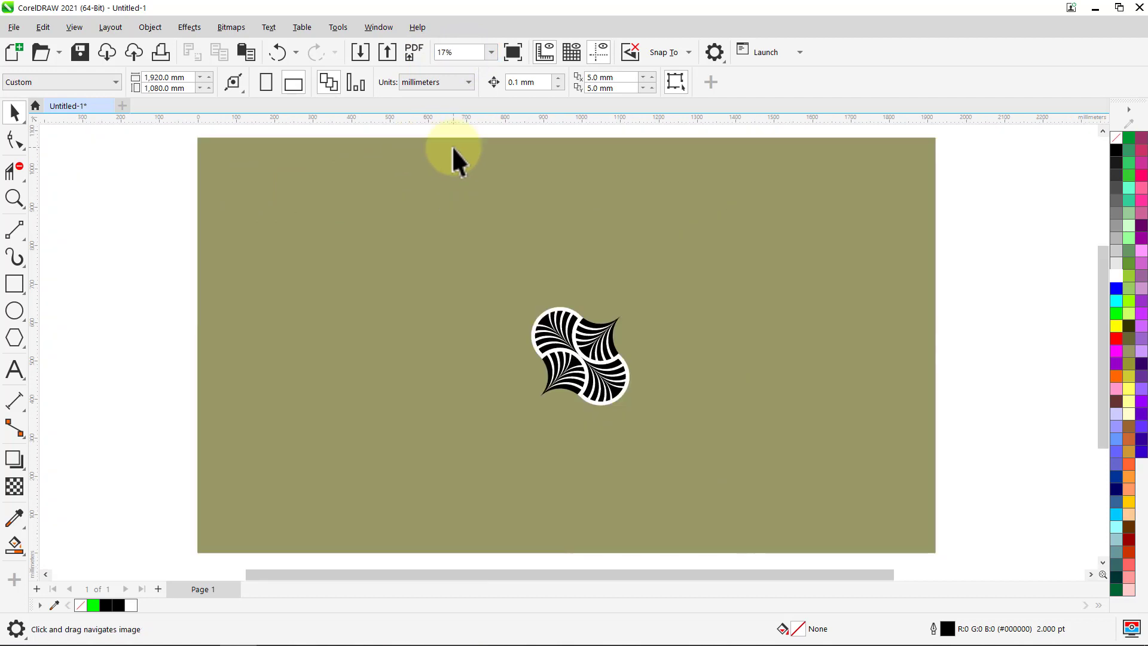
left_click(585, 375)
left_click_drag(535, 361, 281, 185)
Duplicate the motif at equal spacing to the right, forming an interlocking row of ten across the page's upper edge.
key("ctrl+d")
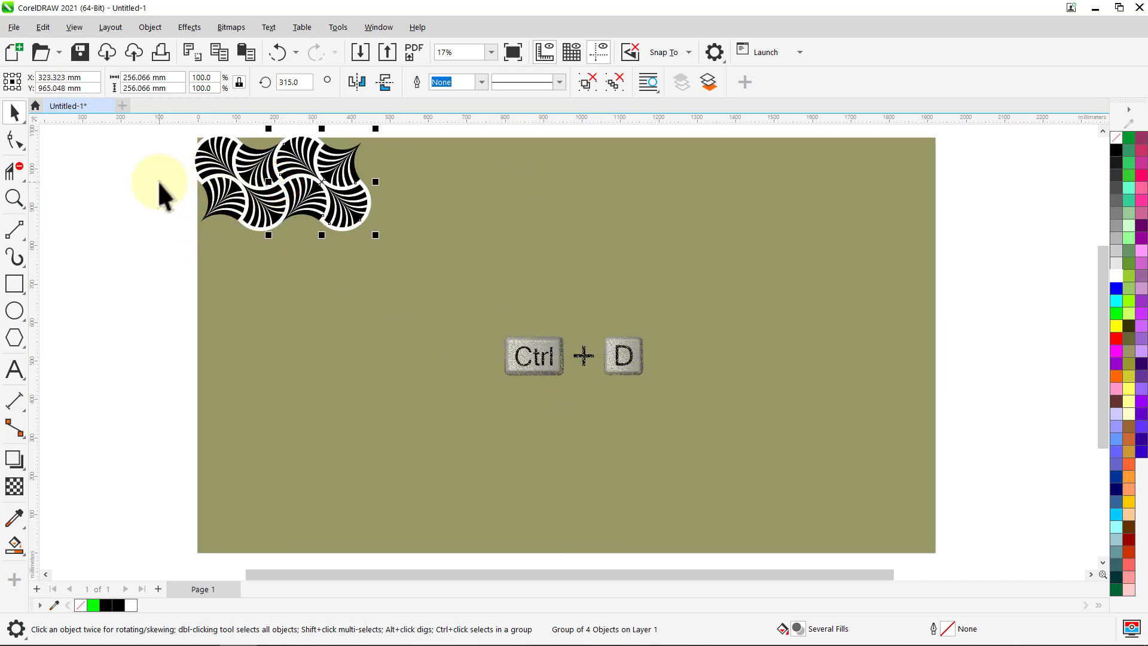
key("ctrl+d")
key("ctrl+d")
key("ctrl+d")
key("ctrl+d")
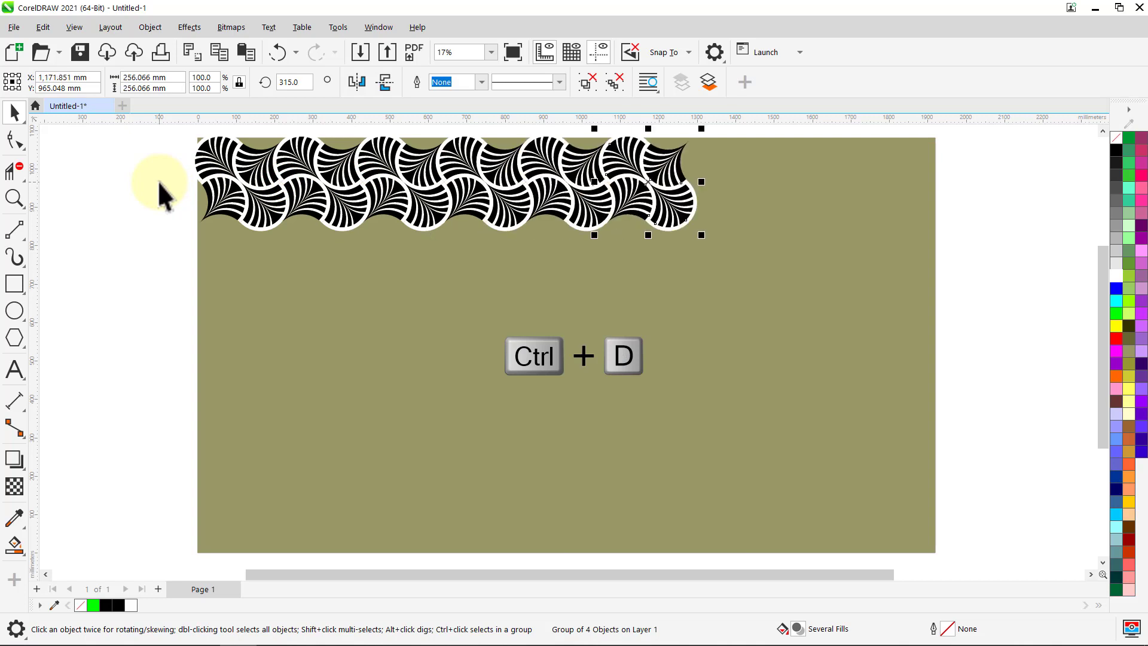
key("ctrl+d")
key("ctrl+d")
key("ctrl+d")
key("ctrl+d")
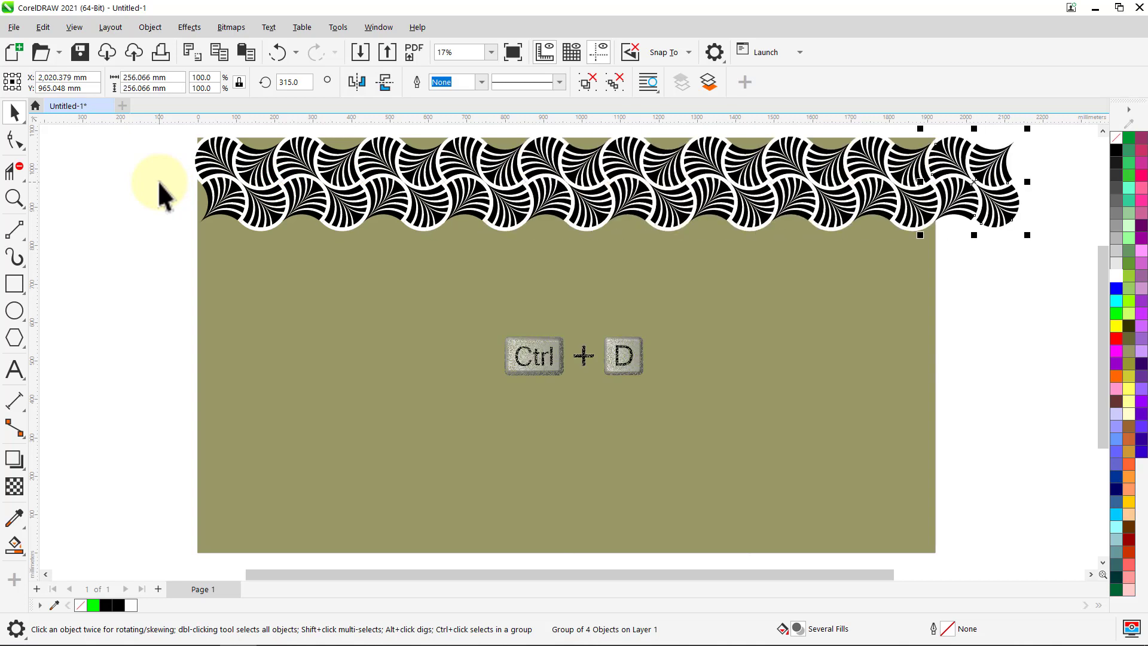
left_click(160, 190)
Copy the whole row downward so it interlocks with the first, and repeat the duplicate until six rows cover the page.
key("ctrl+a")
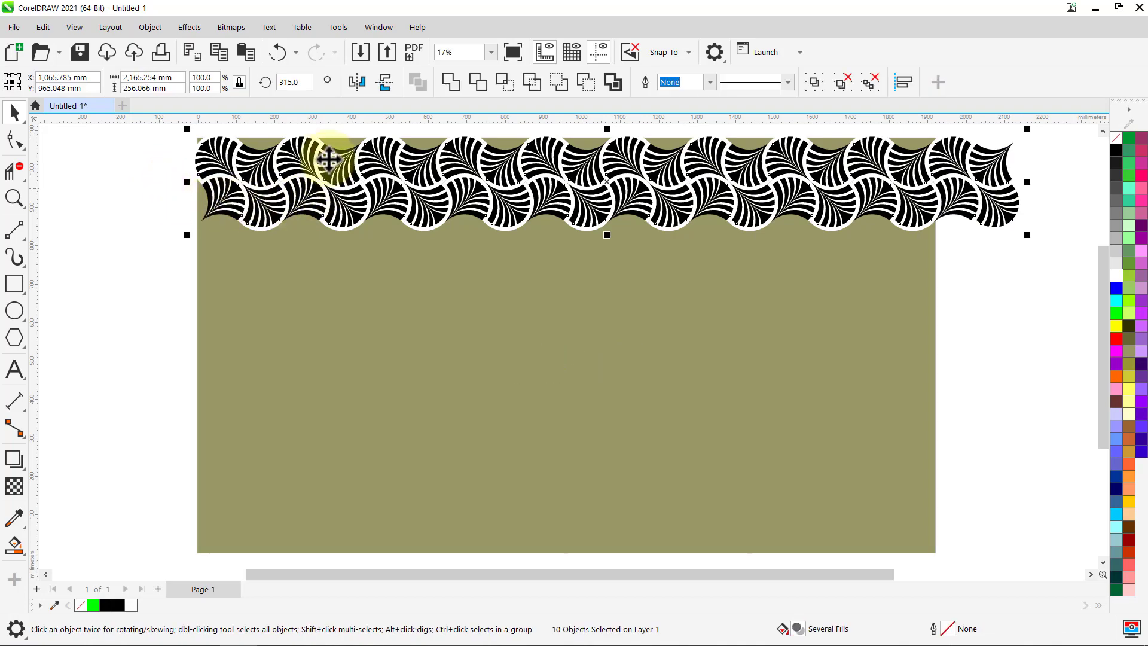
left_click_drag(325, 142, 323, 225)
right_click(322, 222)
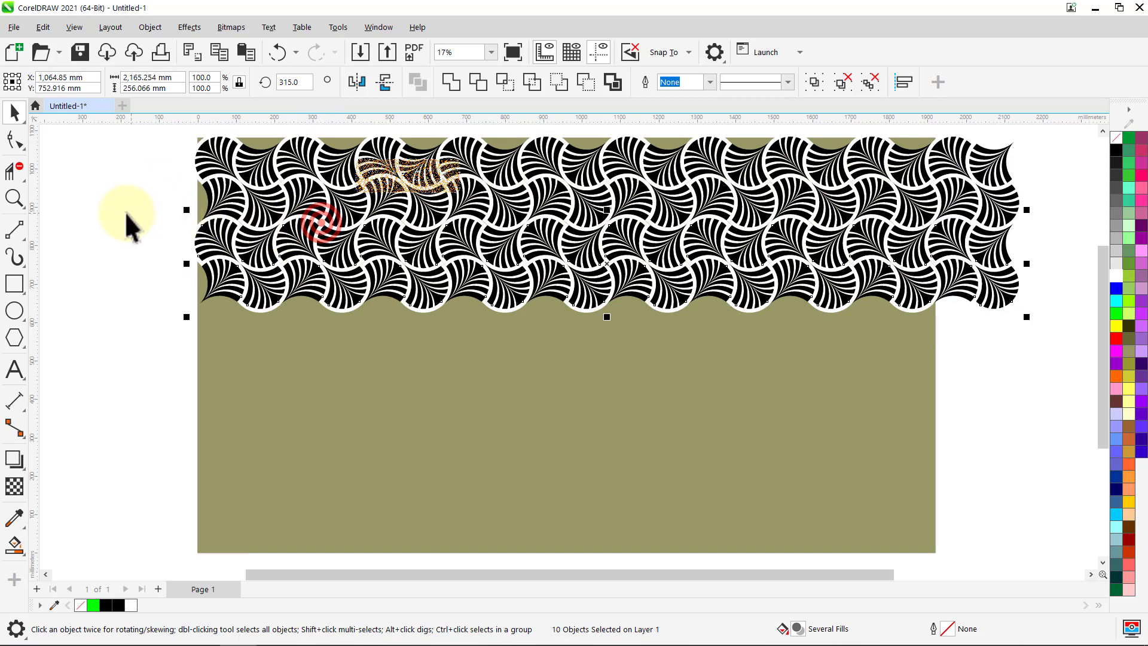
key("ctrl+d")
key("ctrl+d")
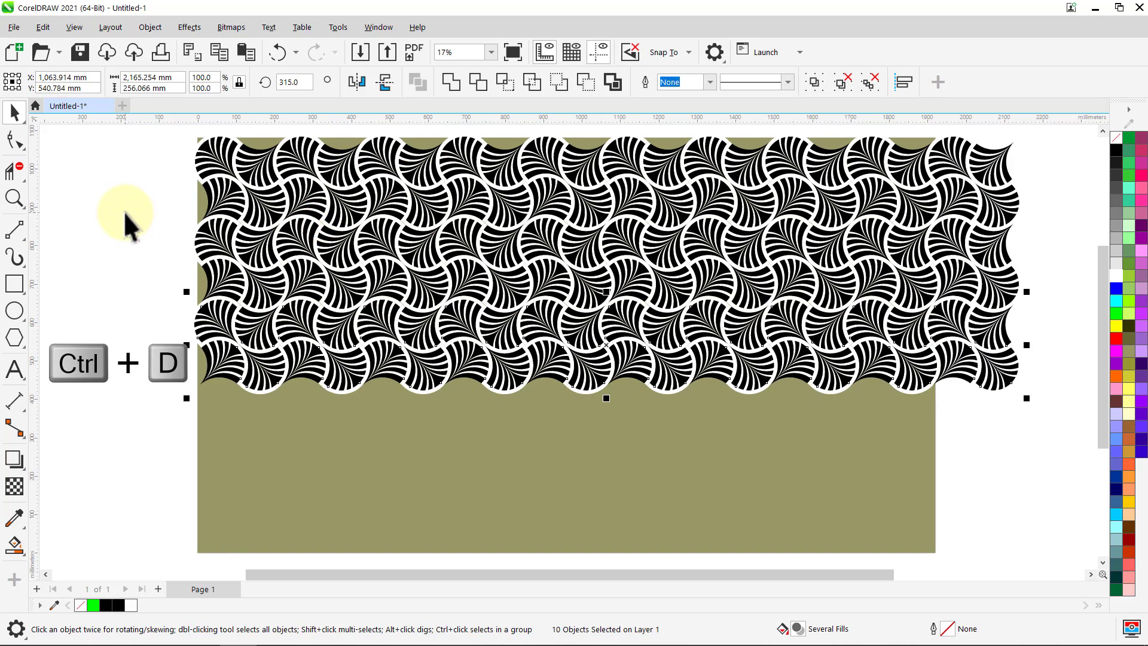
key("ctrl+d")
key("ctrl+d")
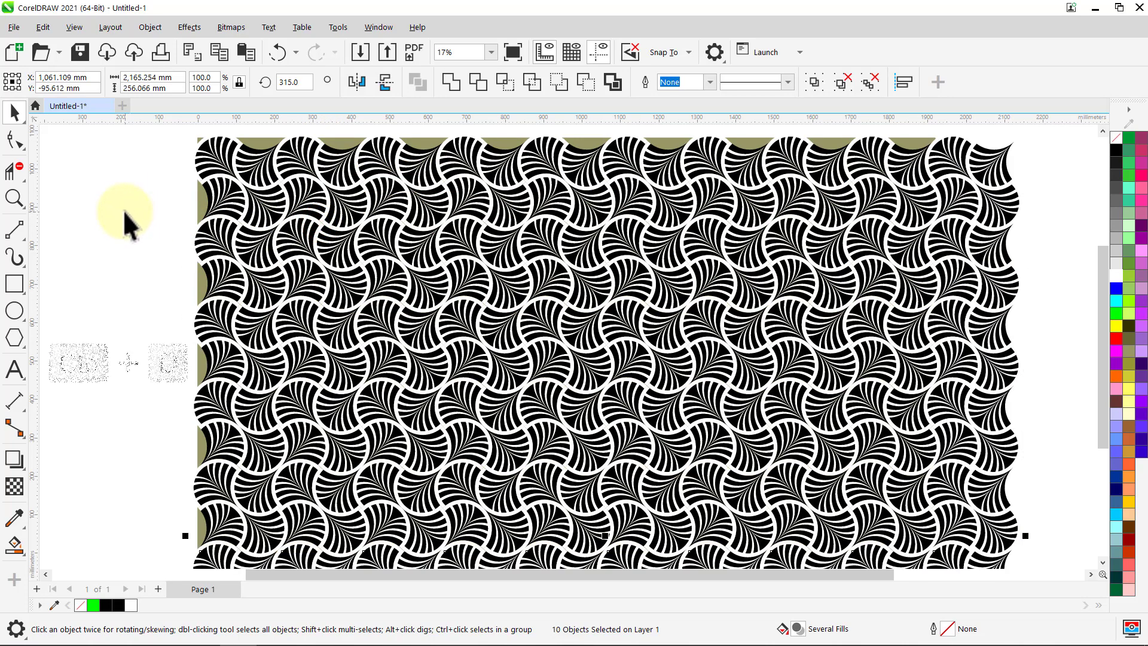
Group all the pattern motifs and center the group on the page.
left_click(121, 206)
key("F4")
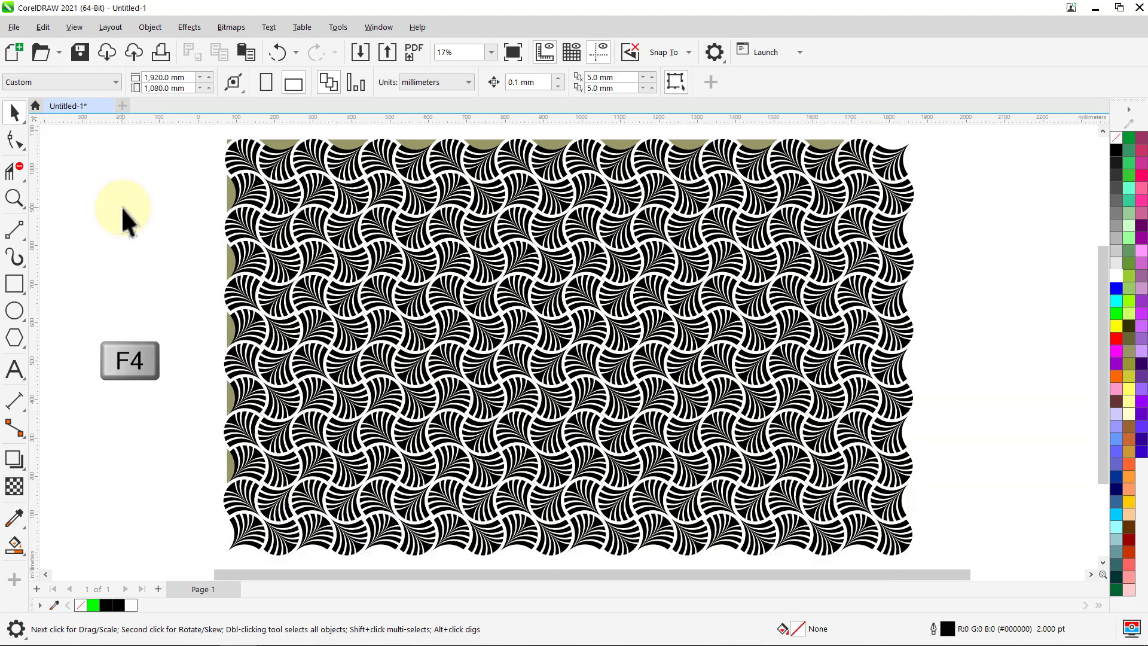
key("ctrl+a")
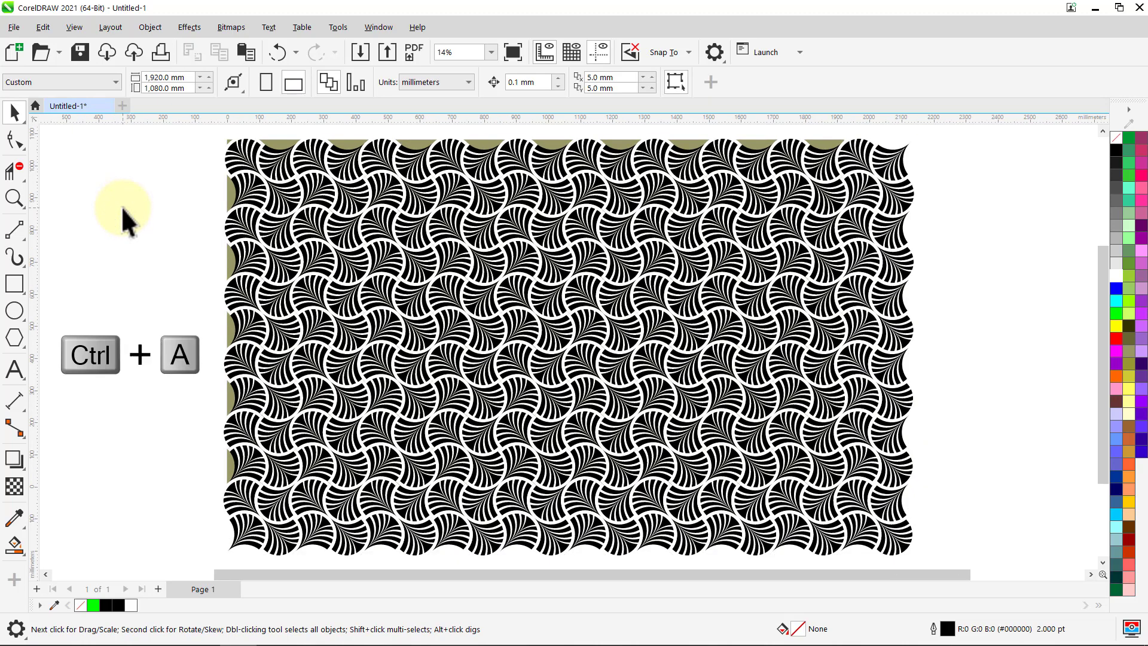
key("ctrl+g")
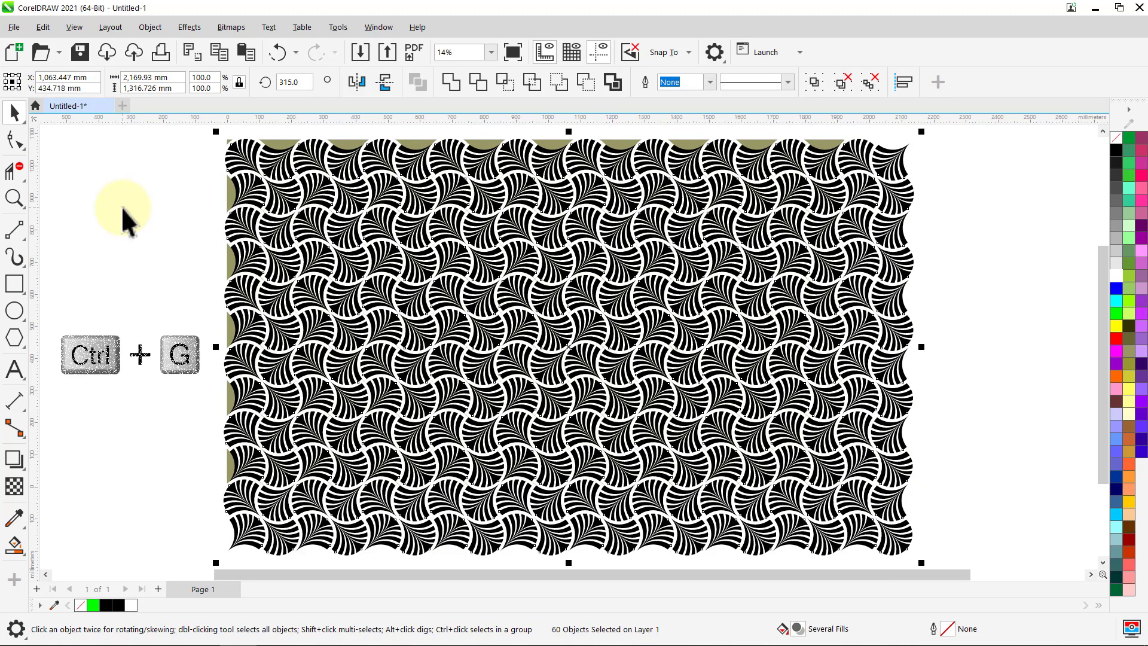
key("p")
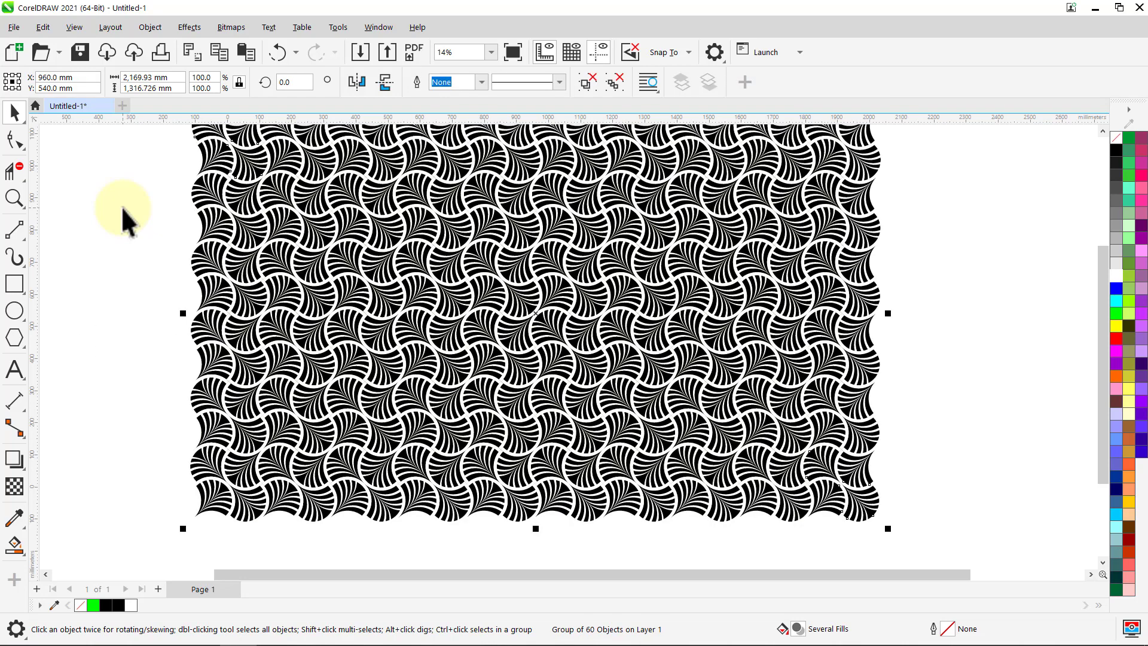
left_click(120, 207)
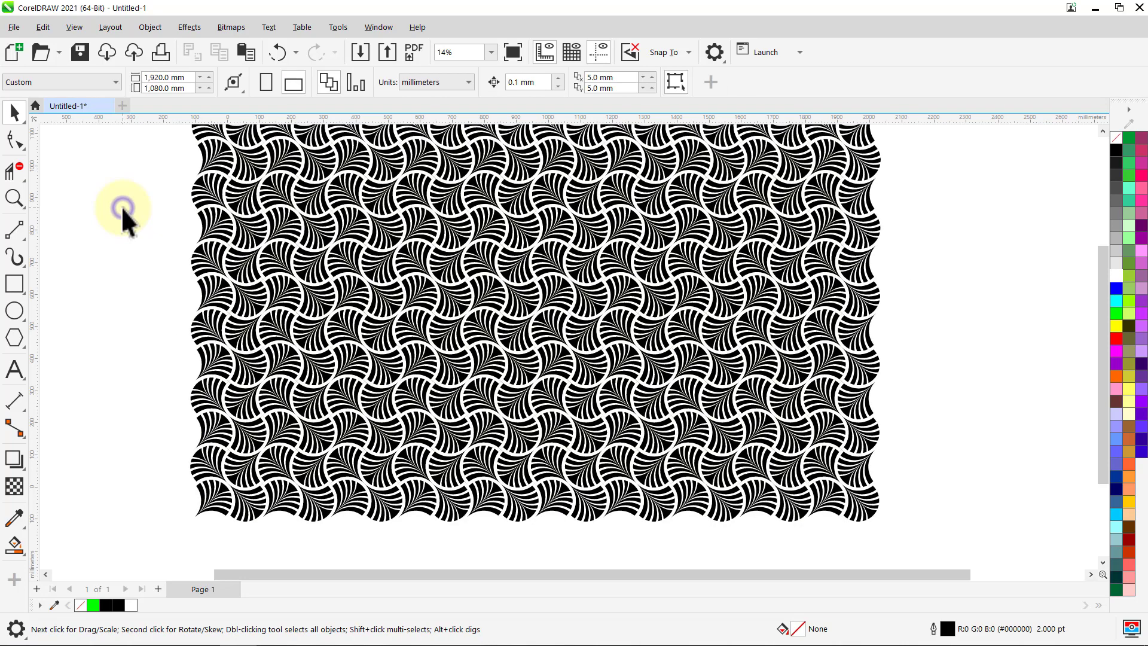
key("F4")
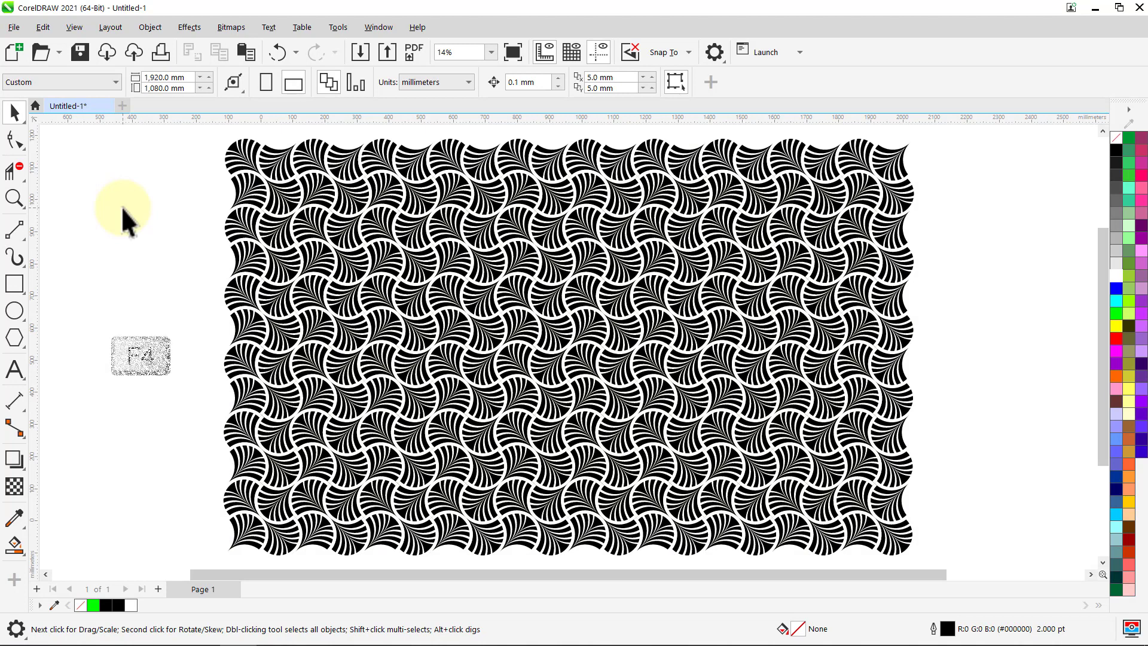
Set the page background to No background in the document options.
left_click(109, 27)
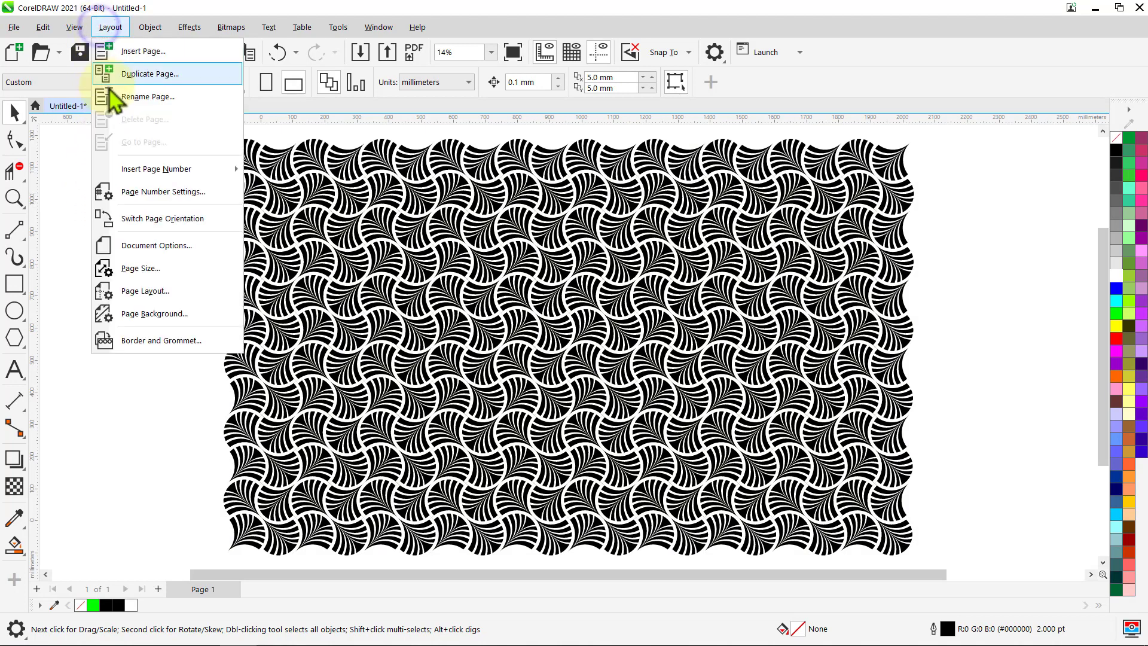
left_click(120, 246)
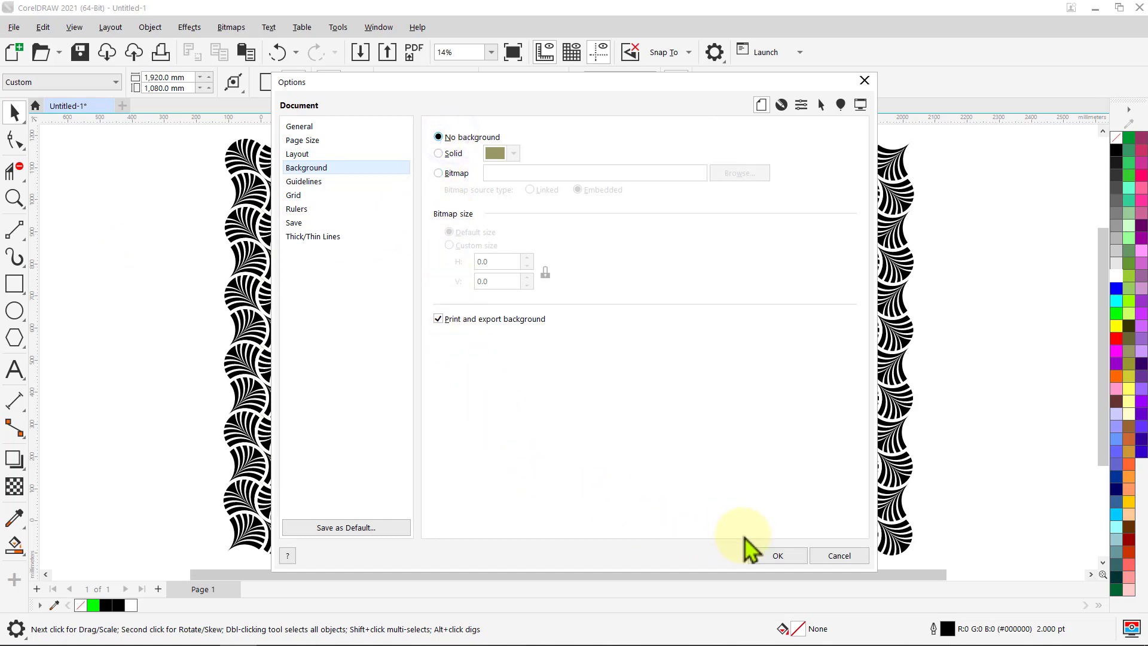
left_click(767, 557)
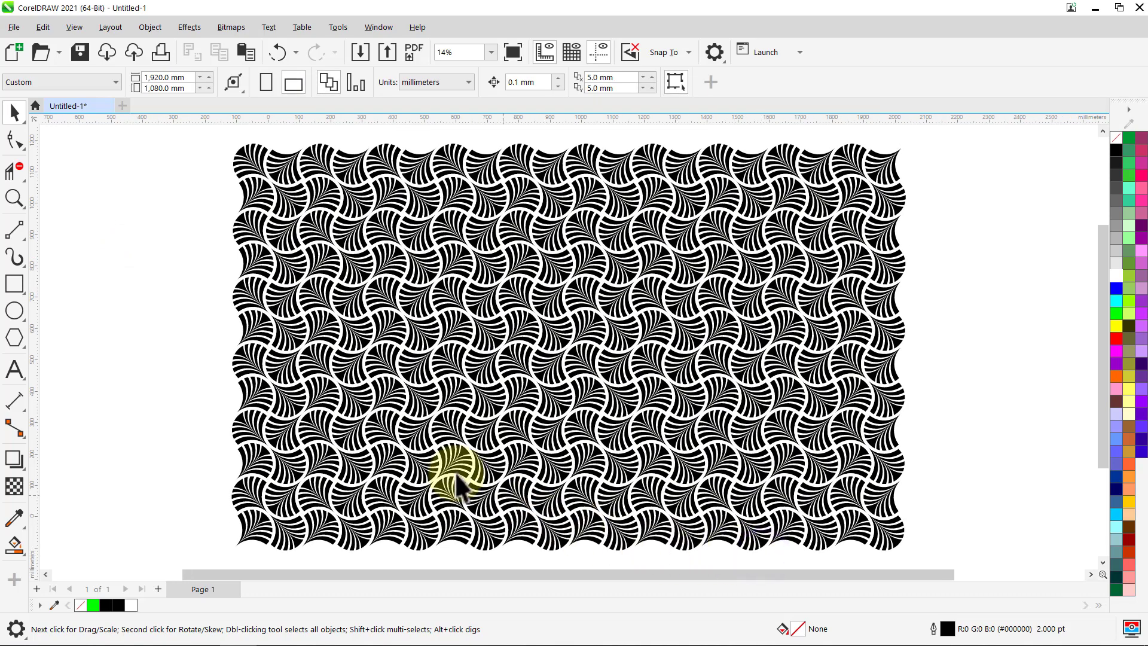
Draw a white-filled rectangle about 1505 × 839 mm over the pattern and center it on the page.
left_click(16, 283)
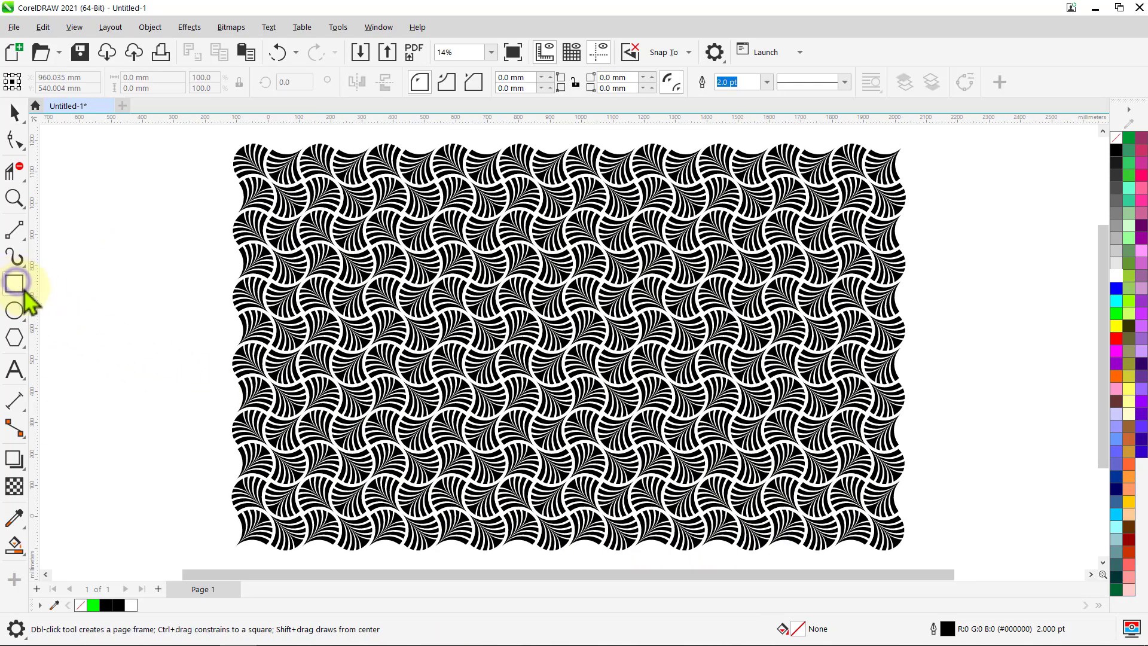
left_click_drag(275, 209, 751, 475)
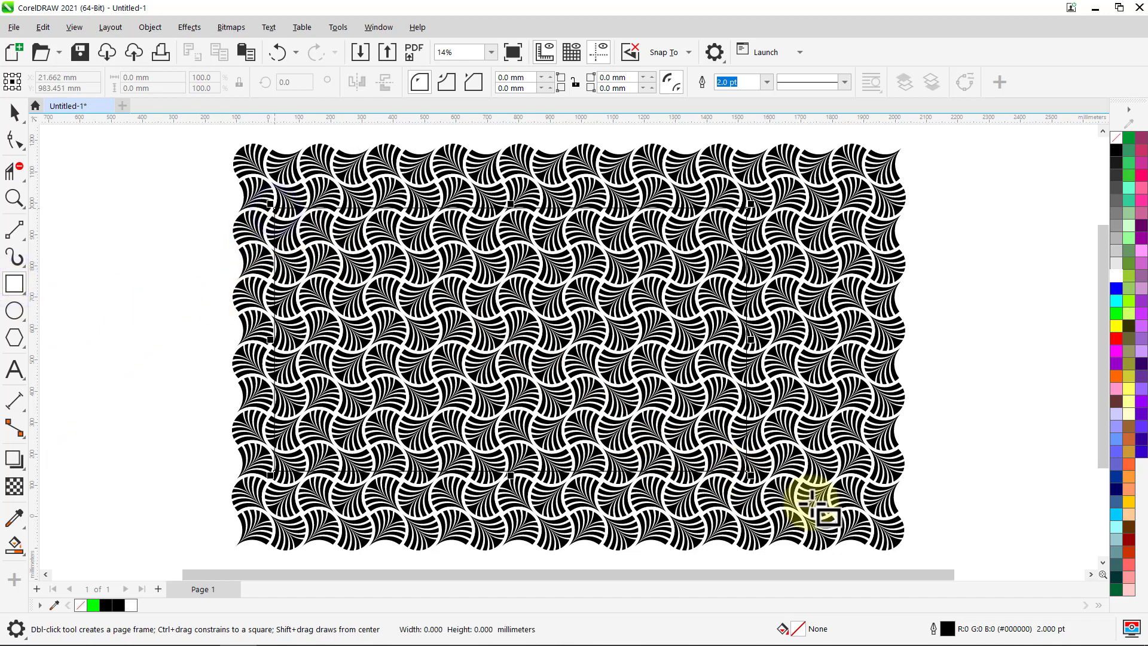
key("space")
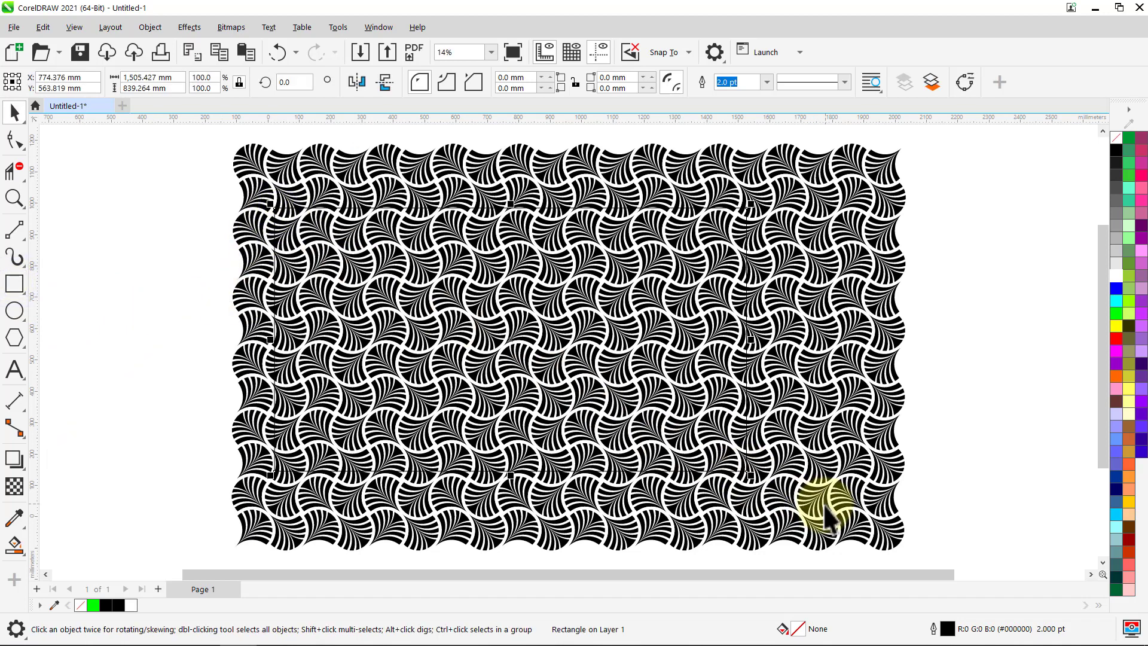
left_click(1116, 275)
key("p")
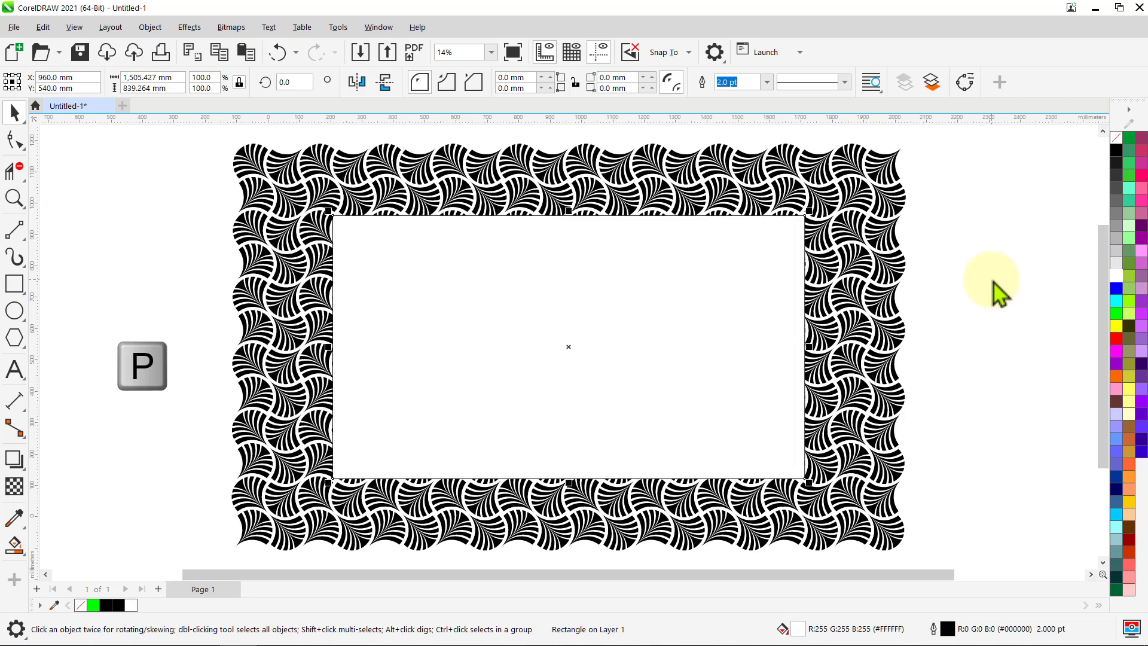
Remove the white rectangle's outline and set its size to 1920 × 1080 mm.
left_click(767, 83)
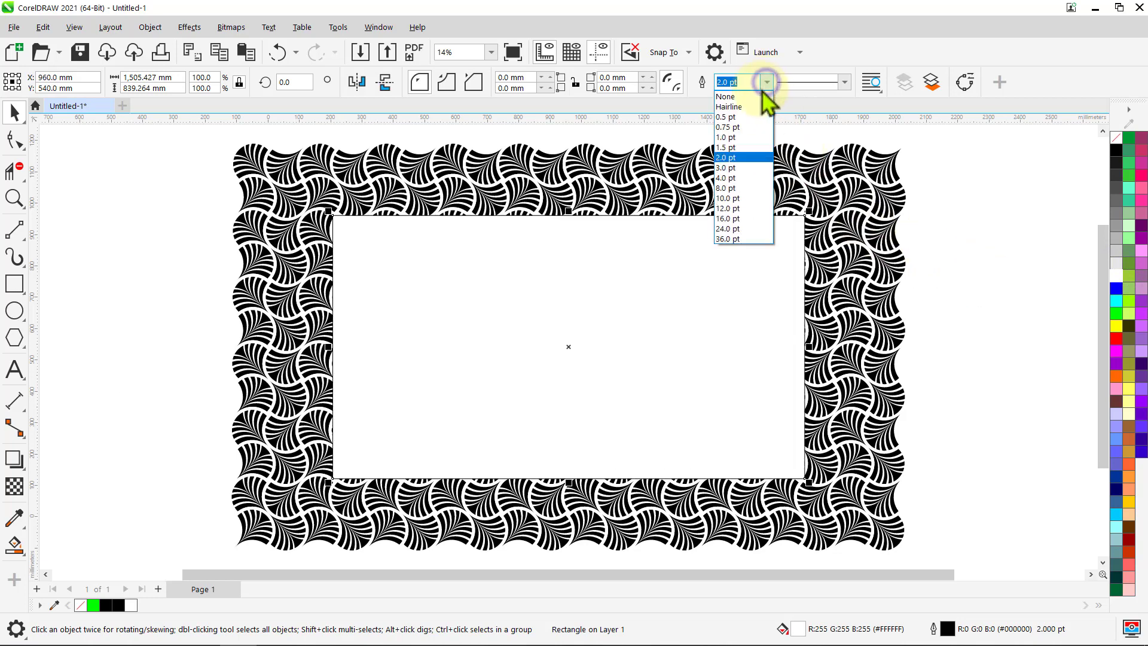
left_click(751, 91)
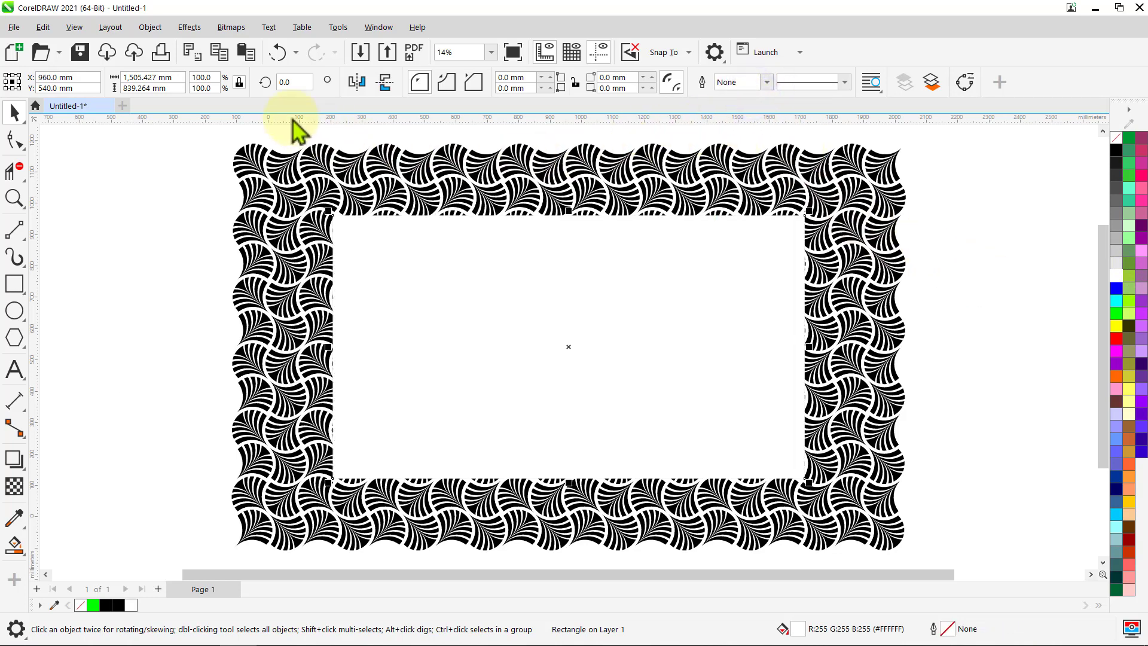
left_click(149, 78)
type("1,920")
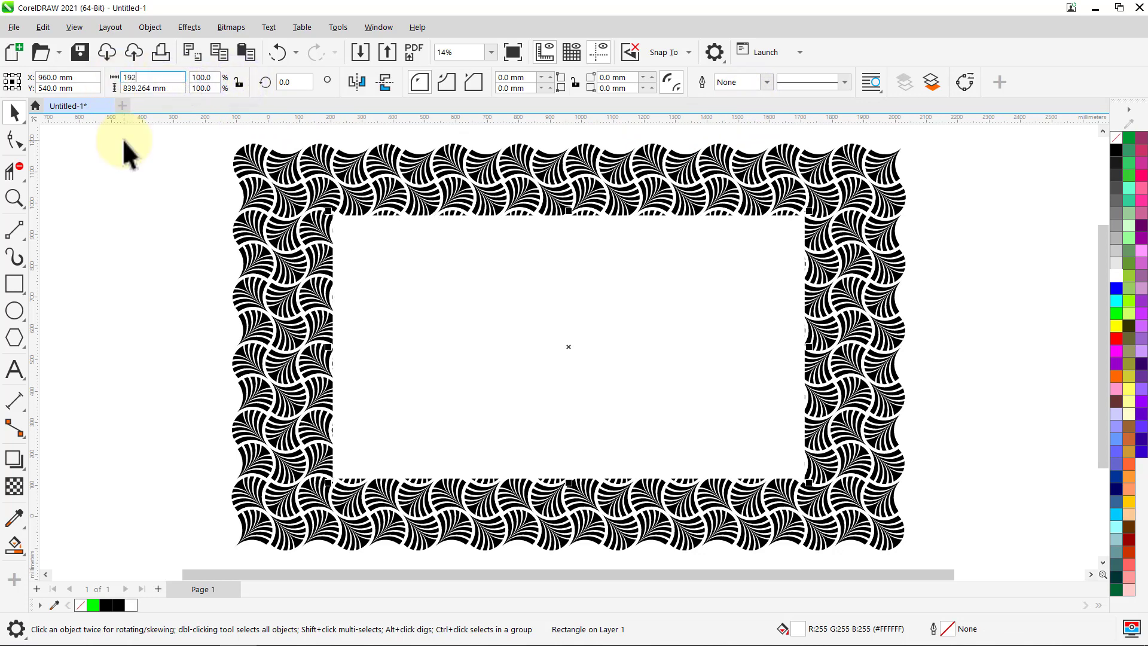
key("Return")
left_click(144, 88)
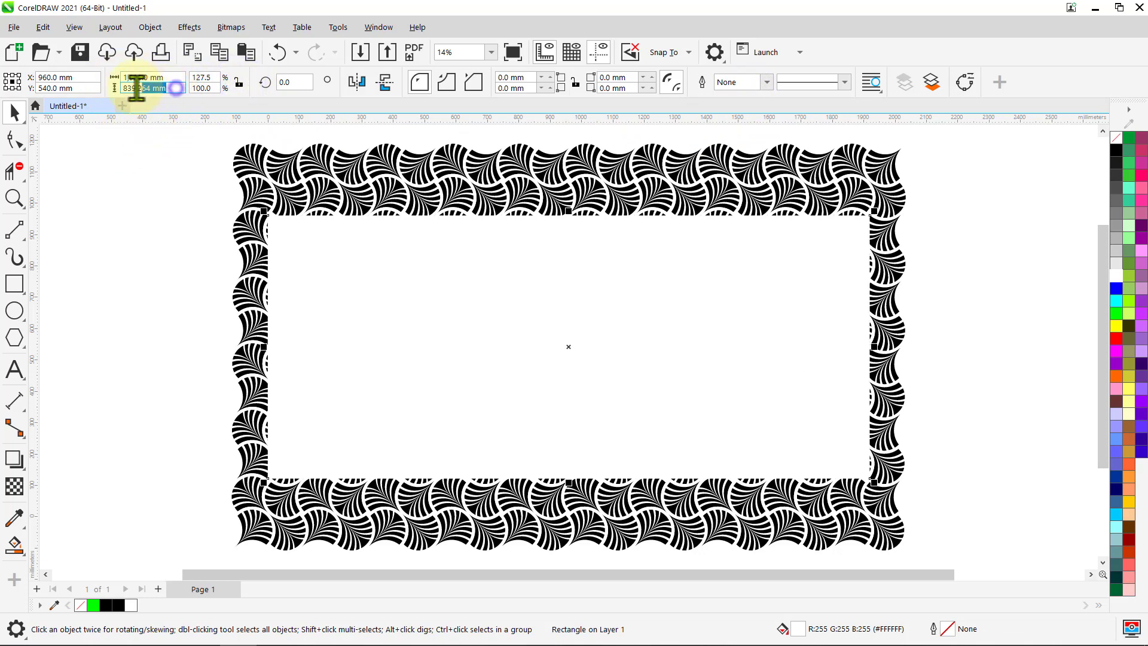
type("1080")
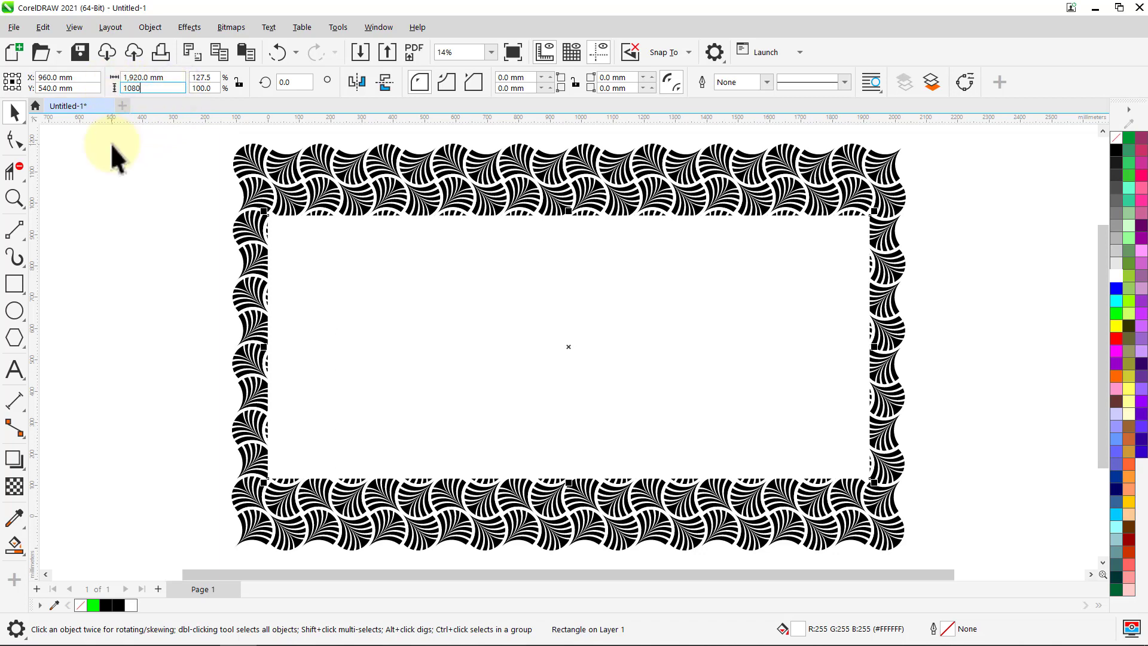
key("Return")
left_click(110, 142)
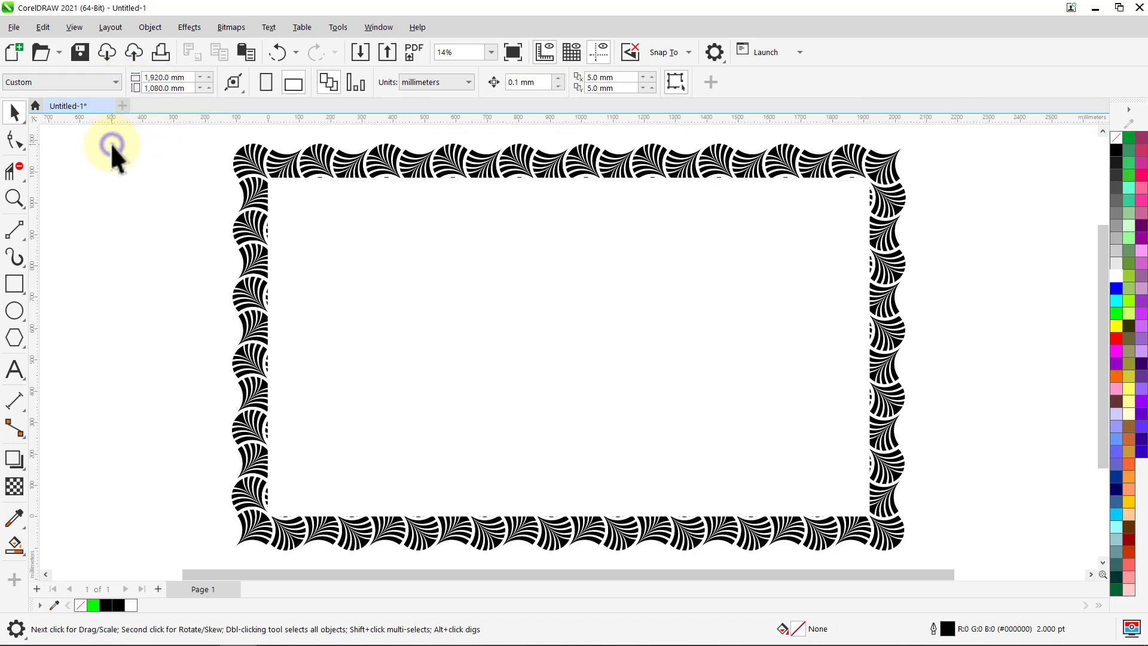
Intersect the white rectangle with the pattern group behind it.
left_click(282, 204)
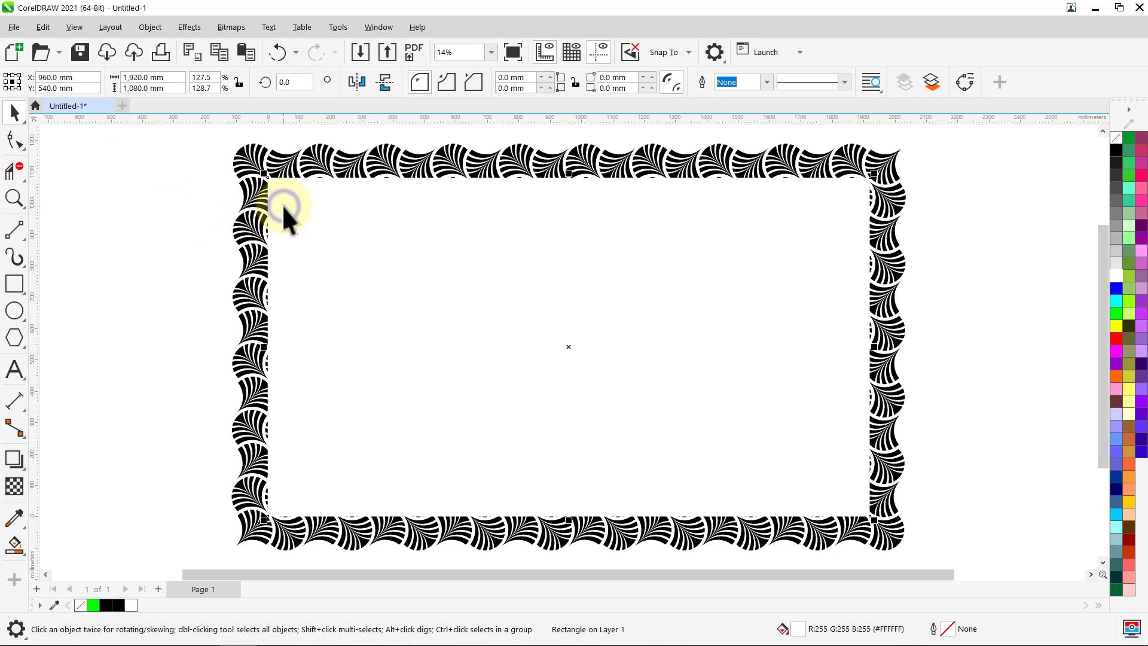
left_click(253, 204, "shift")
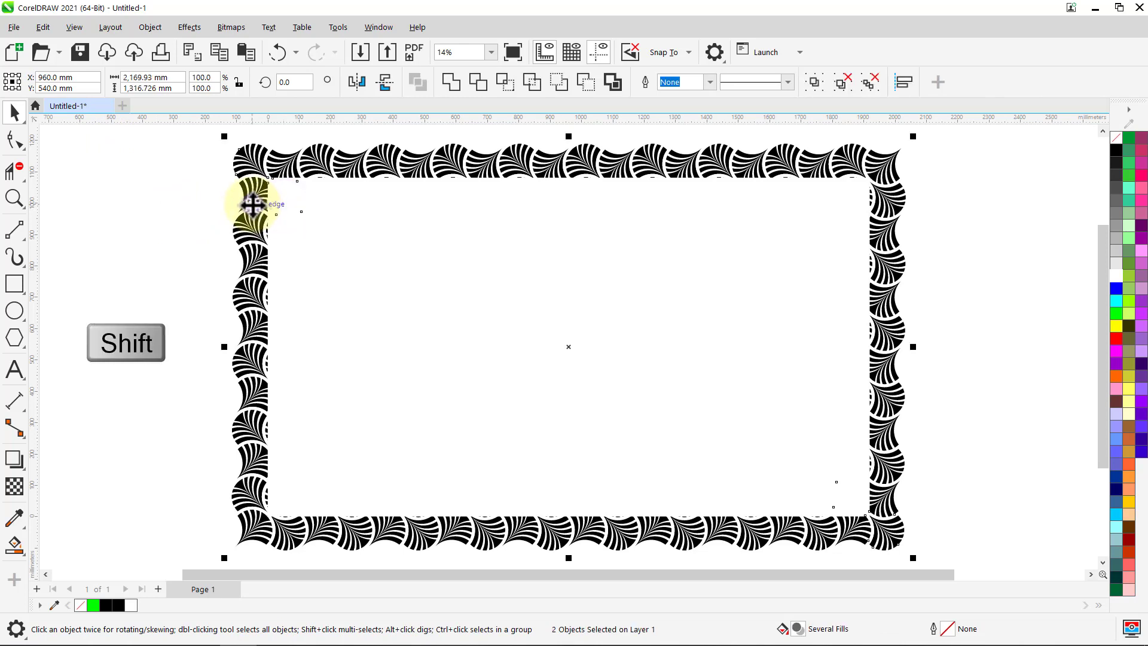
left_click(506, 83)
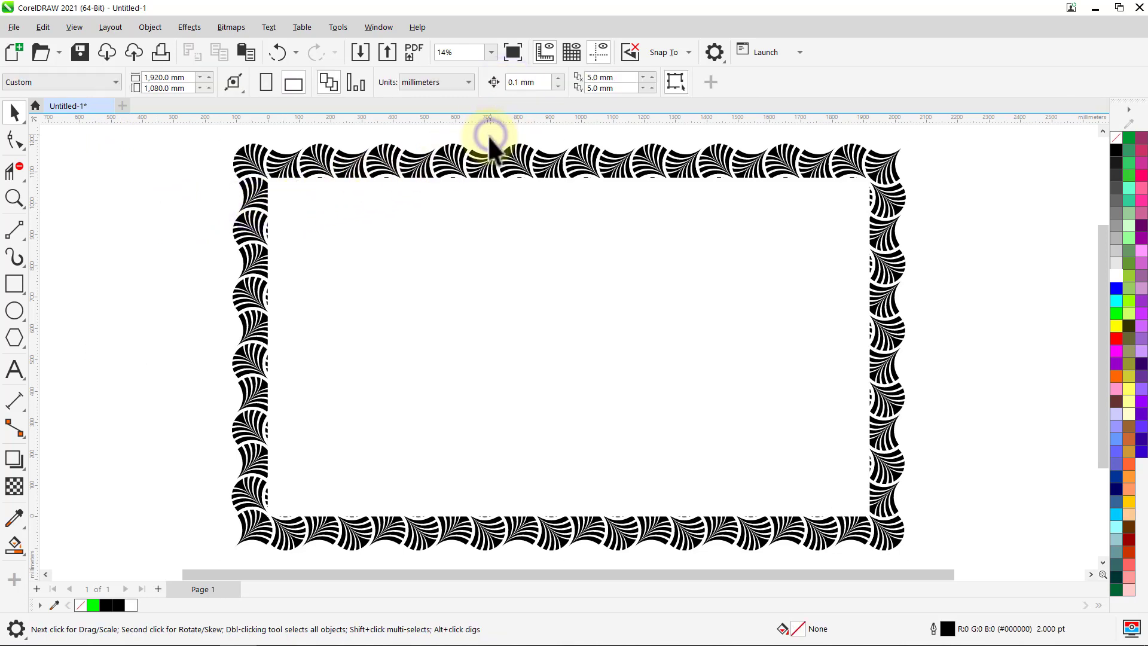
Delete the leftover original pattern group extending beyond the white page-sized rectangle.
left_click(483, 147)
key("Delete")
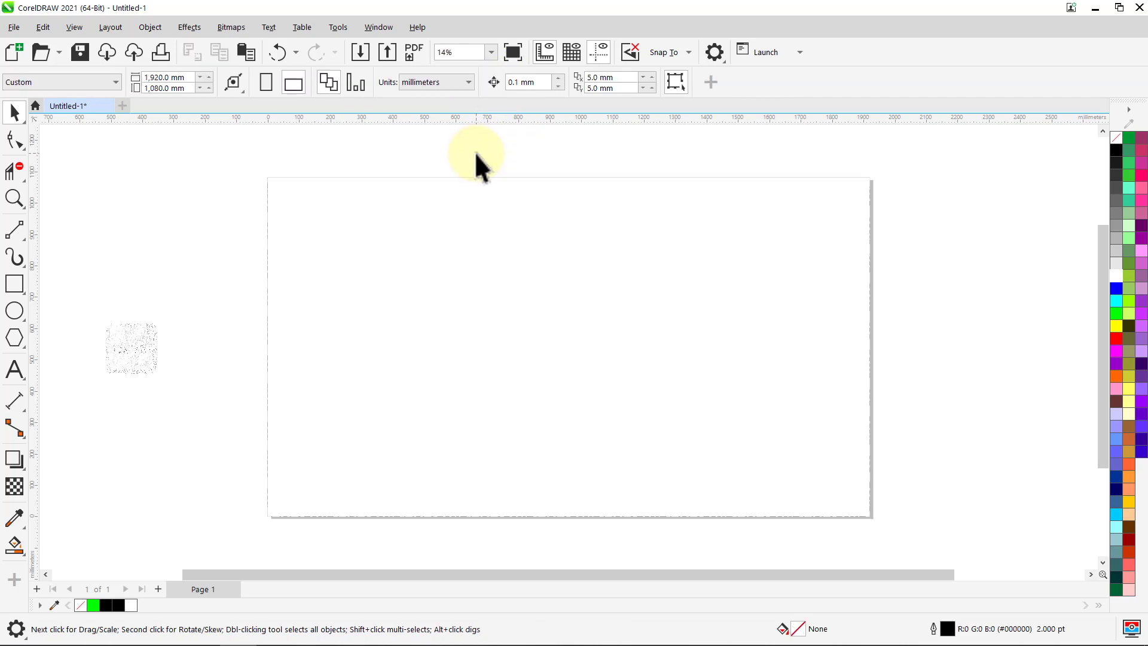
key("F4")
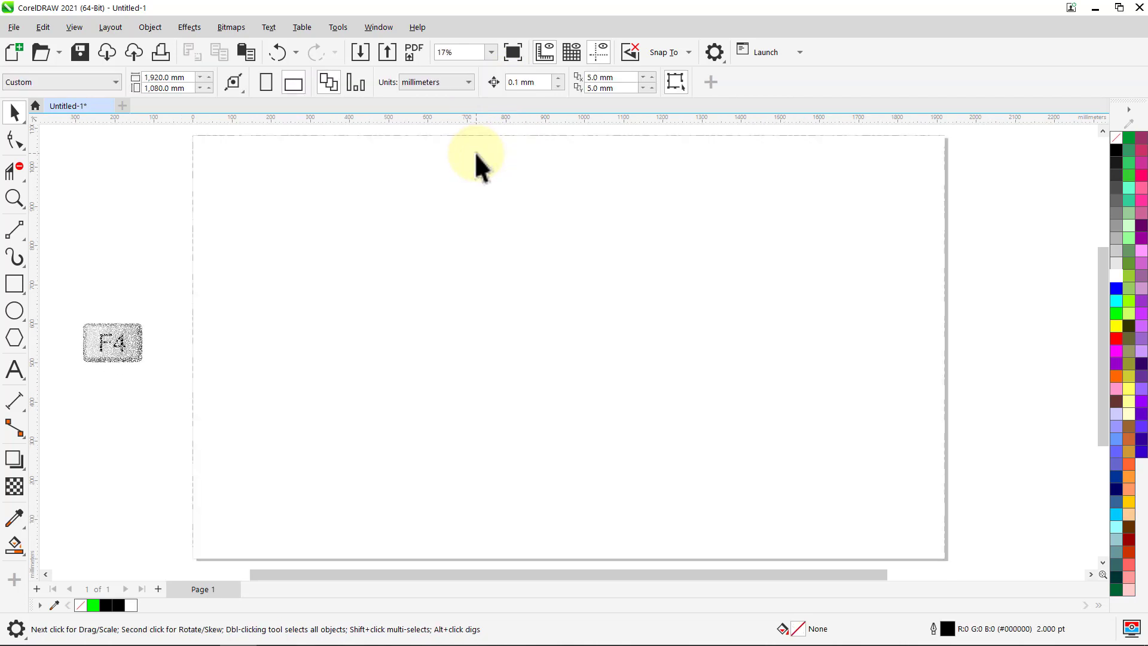
Send the white rectangle behind the cropped pattern and group all objects together.
left_click(515, 178)
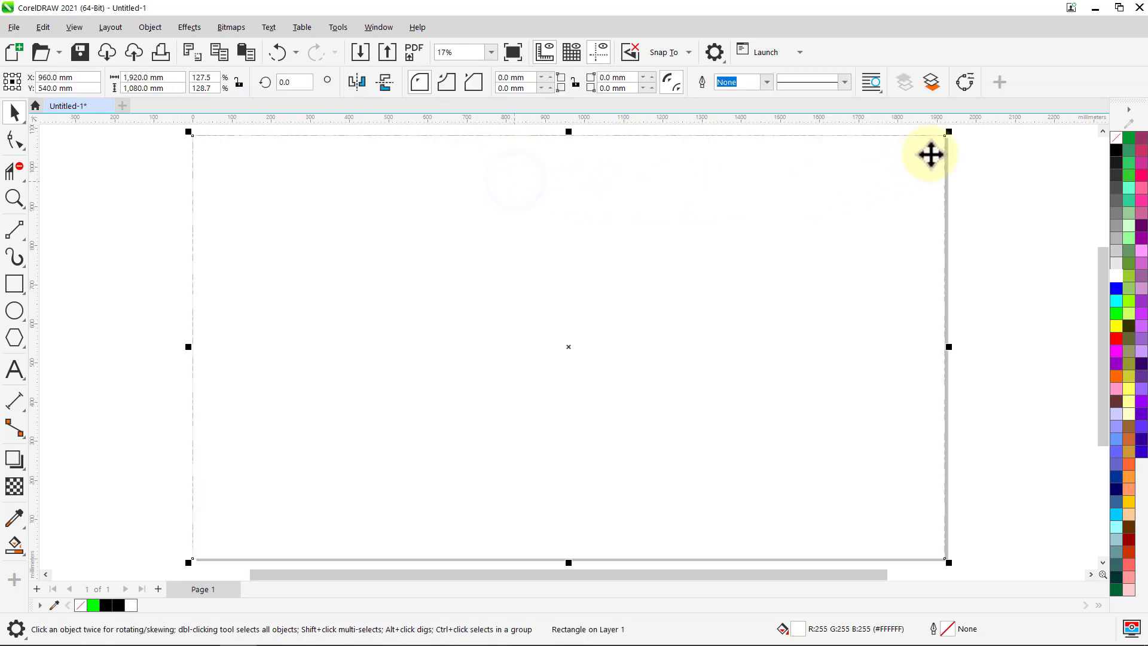
left_click(932, 84)
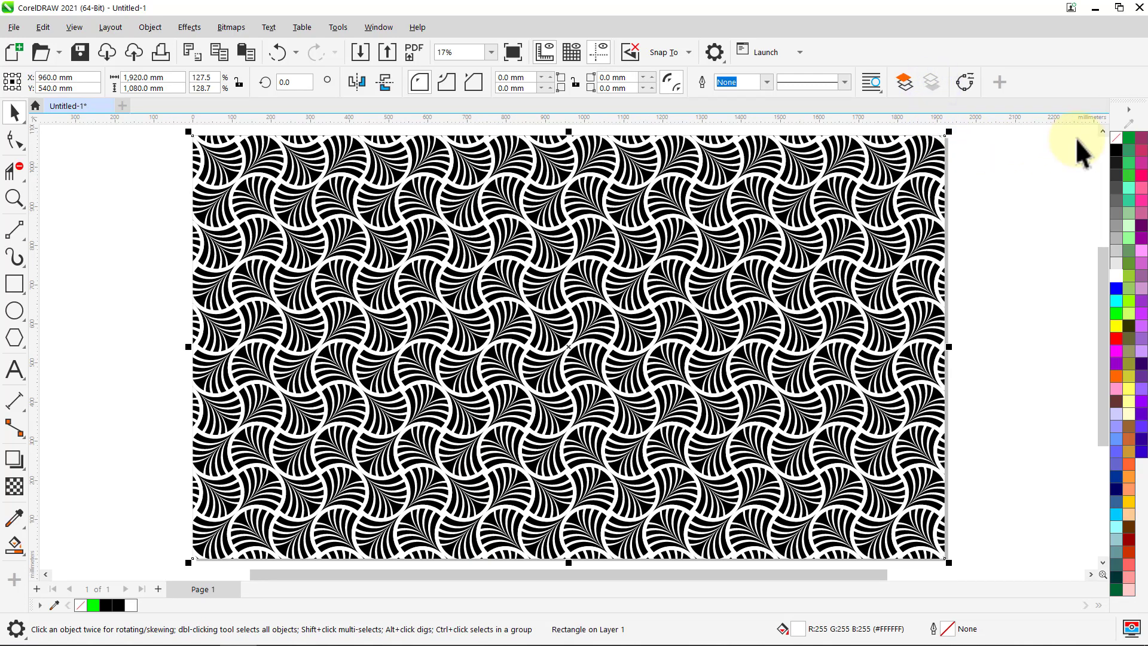
key("ctrl+a")
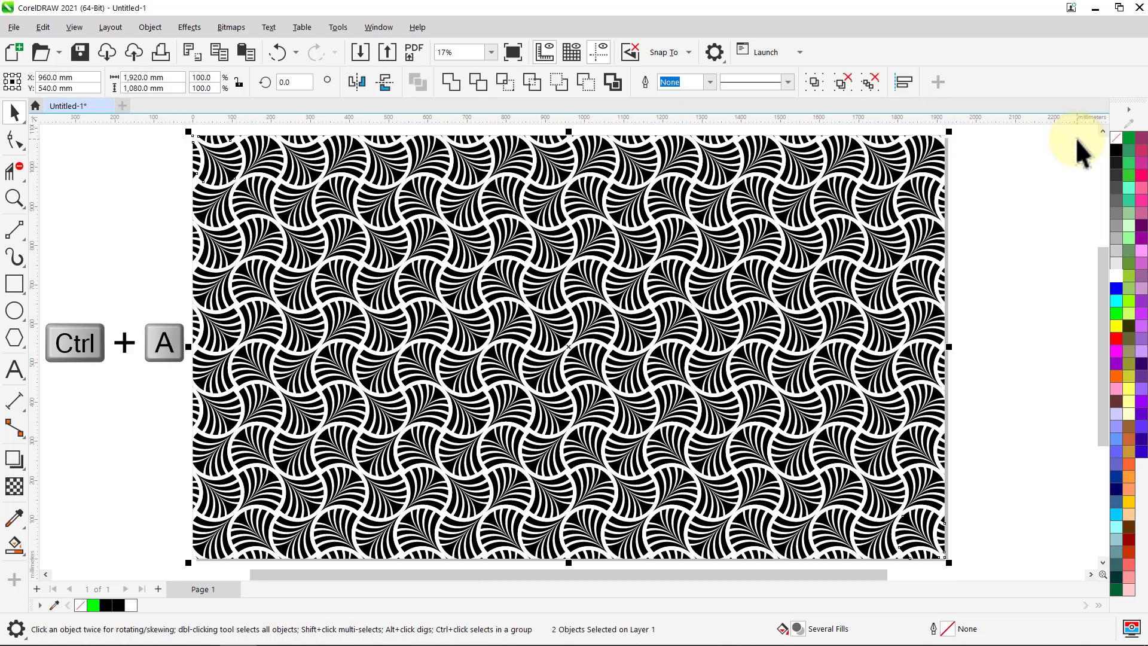
key("ctrl+g")
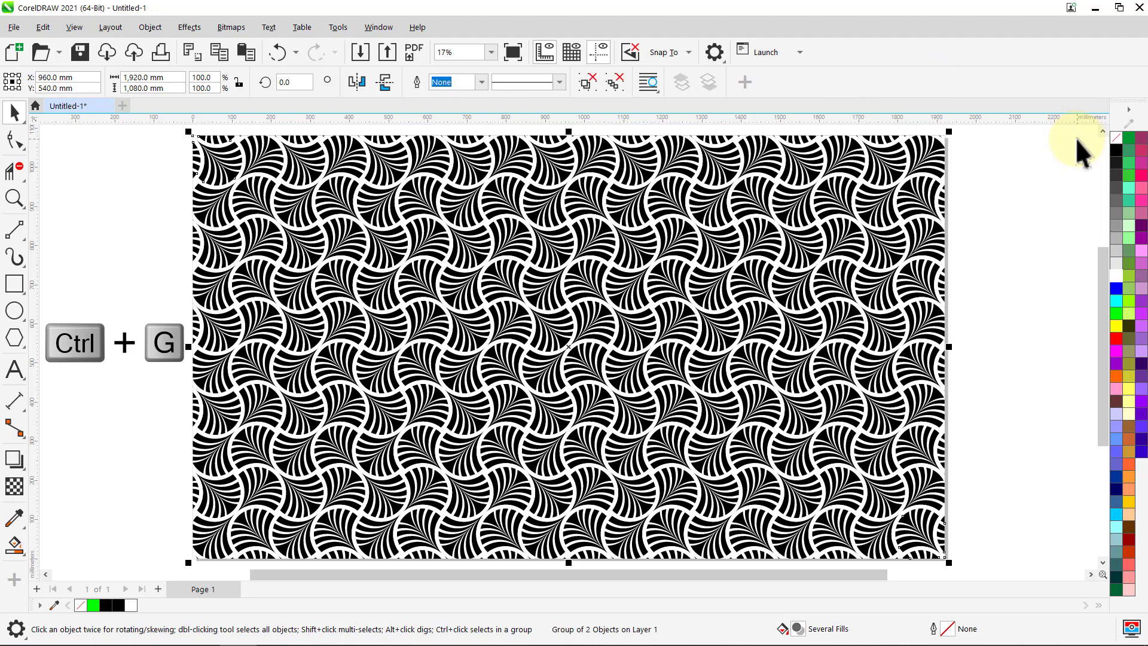
left_click(1075, 137)
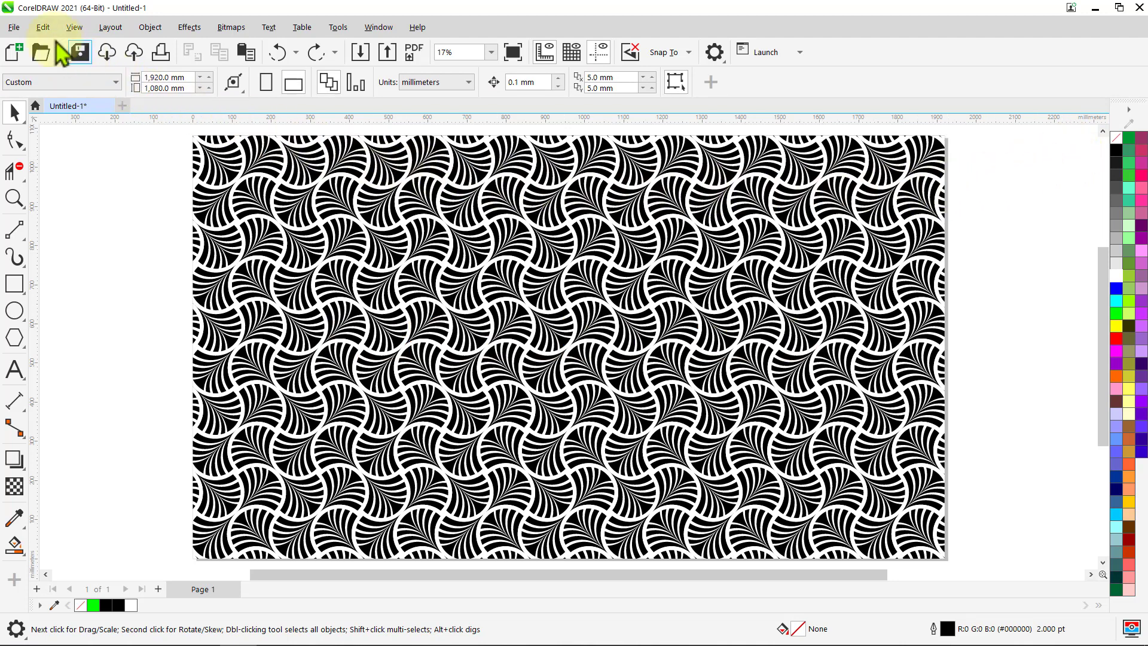
Set up a Replace Objects color search in Find and Replace, sampling the pattern's black as the color to find.
left_click(43, 28)
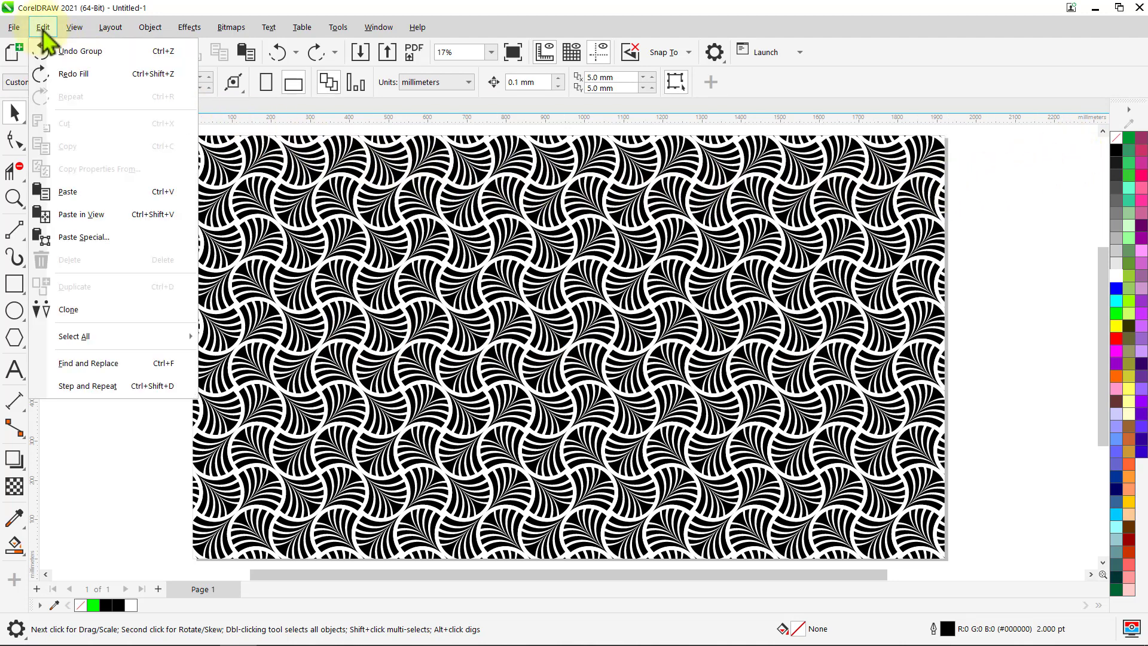
left_click(108, 370)
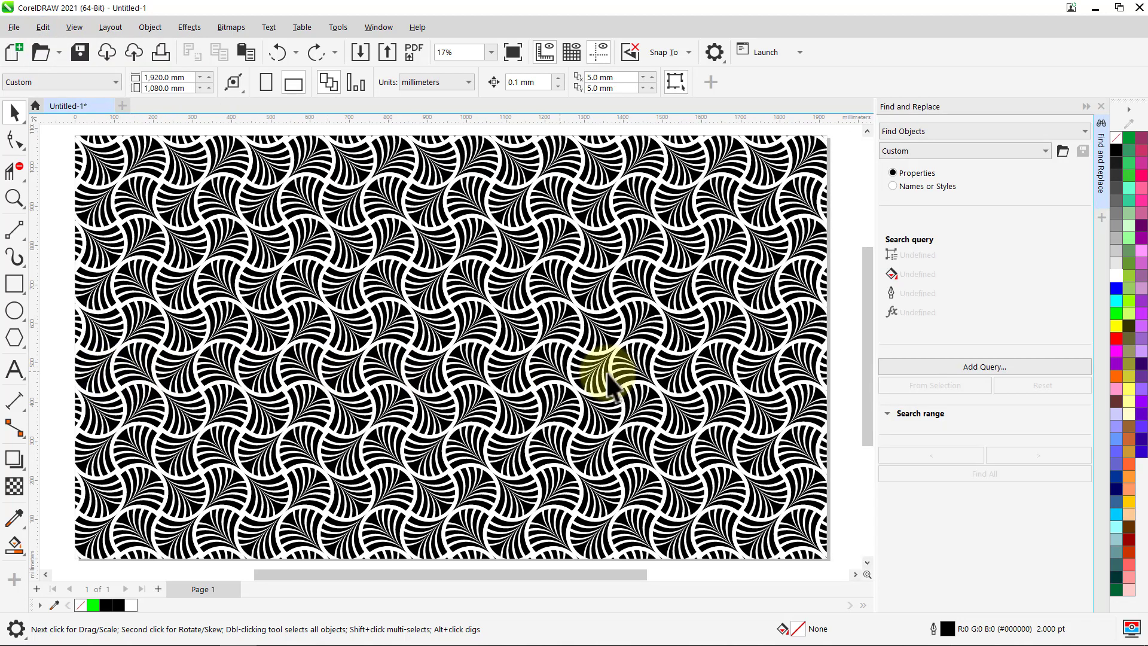
left_click(1085, 131)
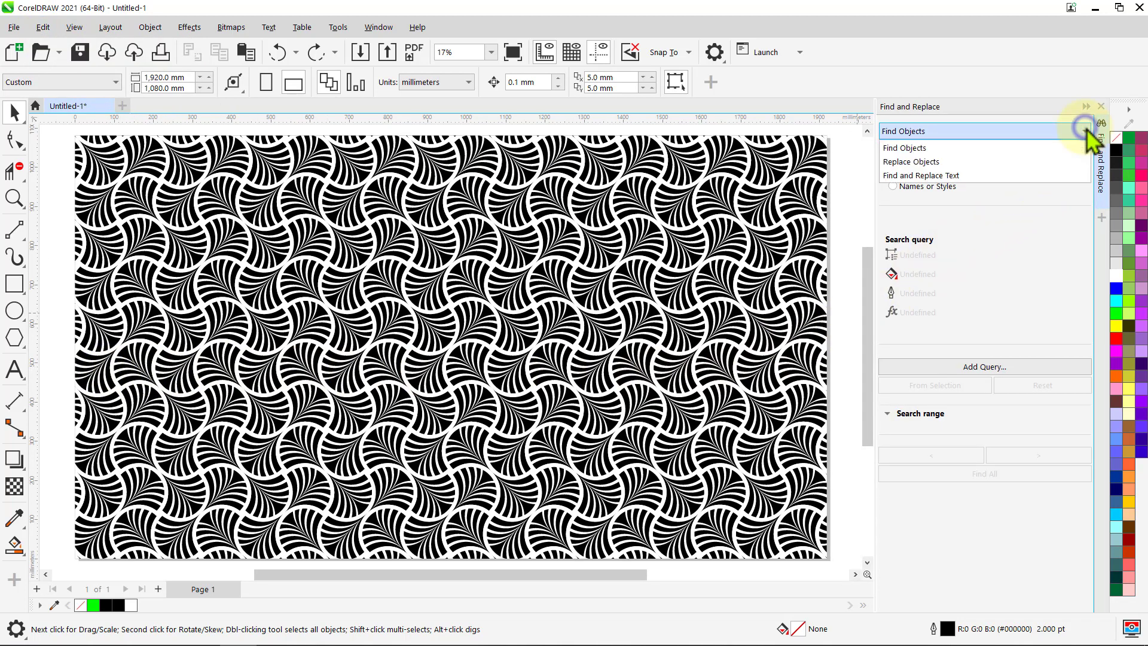
left_click(952, 161)
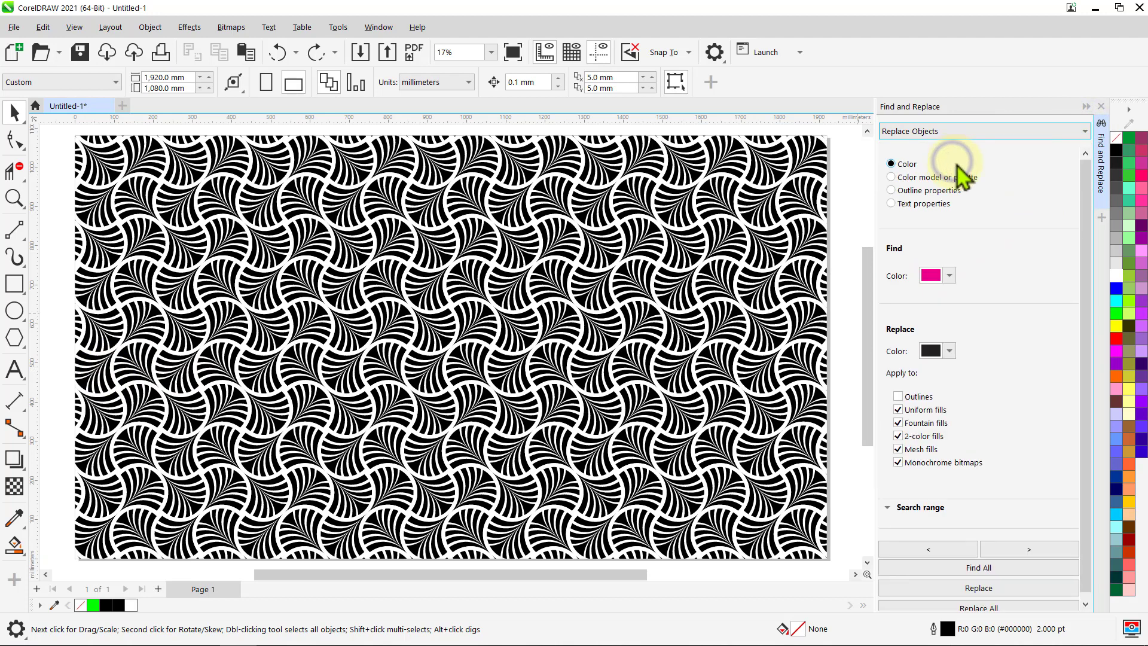
left_click(951, 277)
left_click(941, 381)
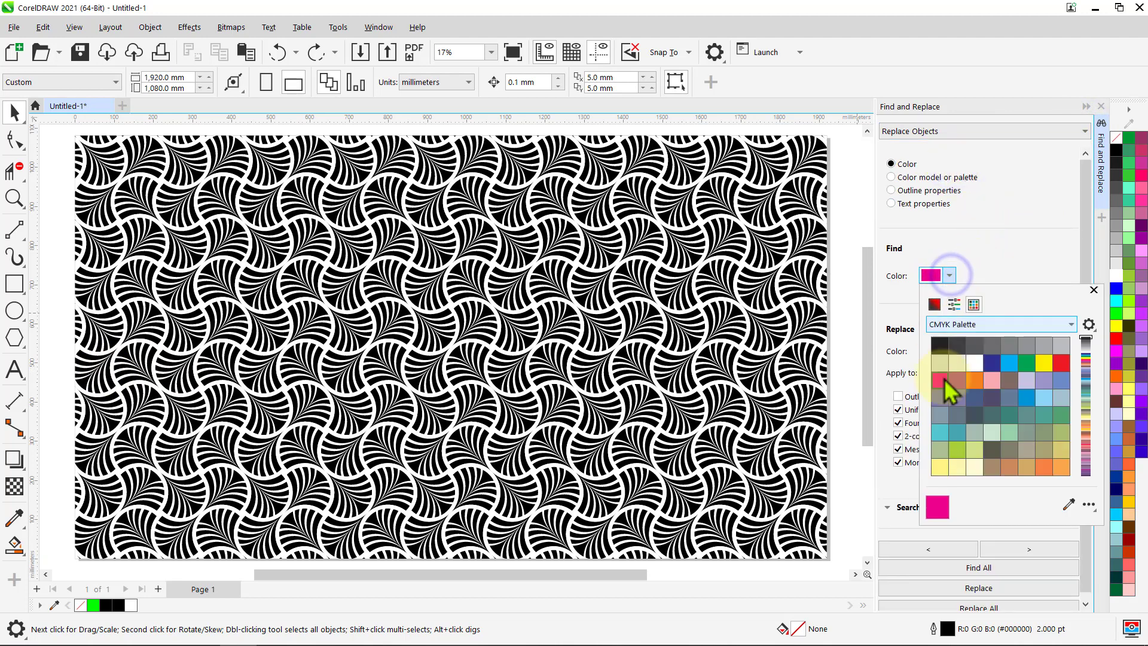
left_click(1069, 504)
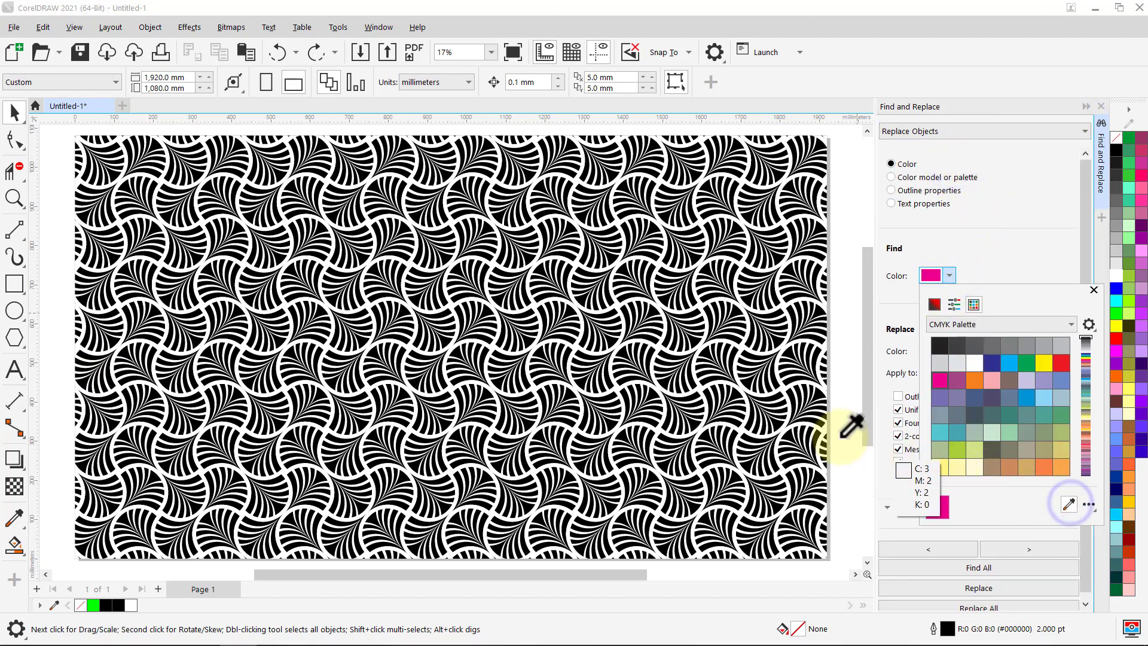
left_click(707, 350)
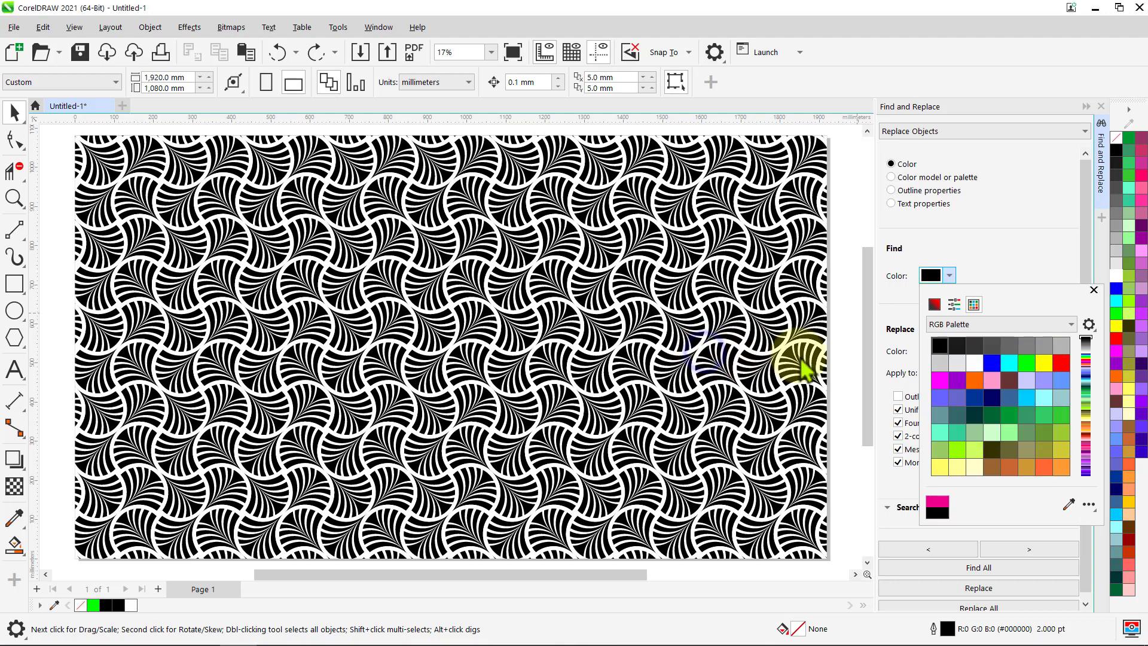
left_click(1094, 291)
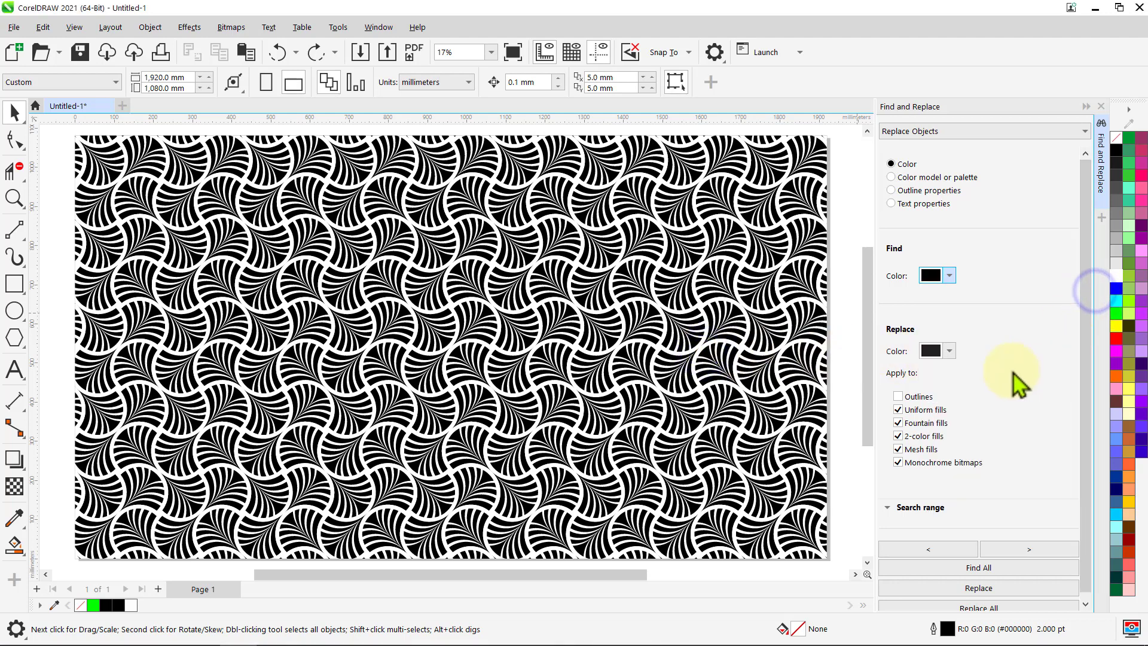
Sample gold from the color palette as the replacement color and replace all black fills with it.
left_click(949, 351)
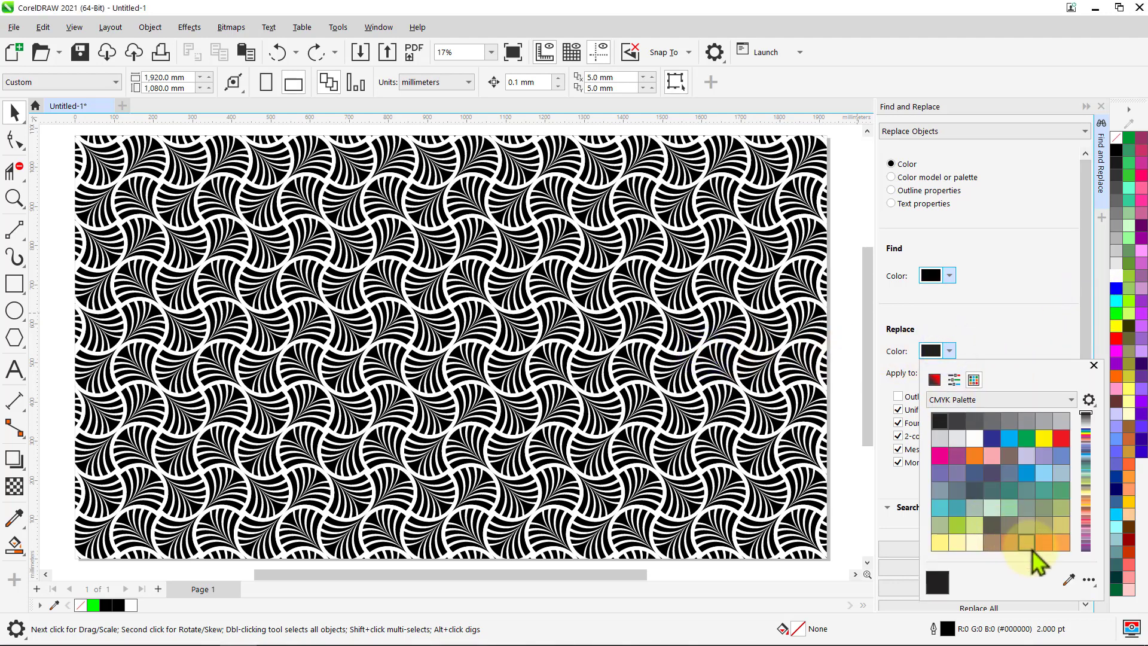
left_click(1068, 580)
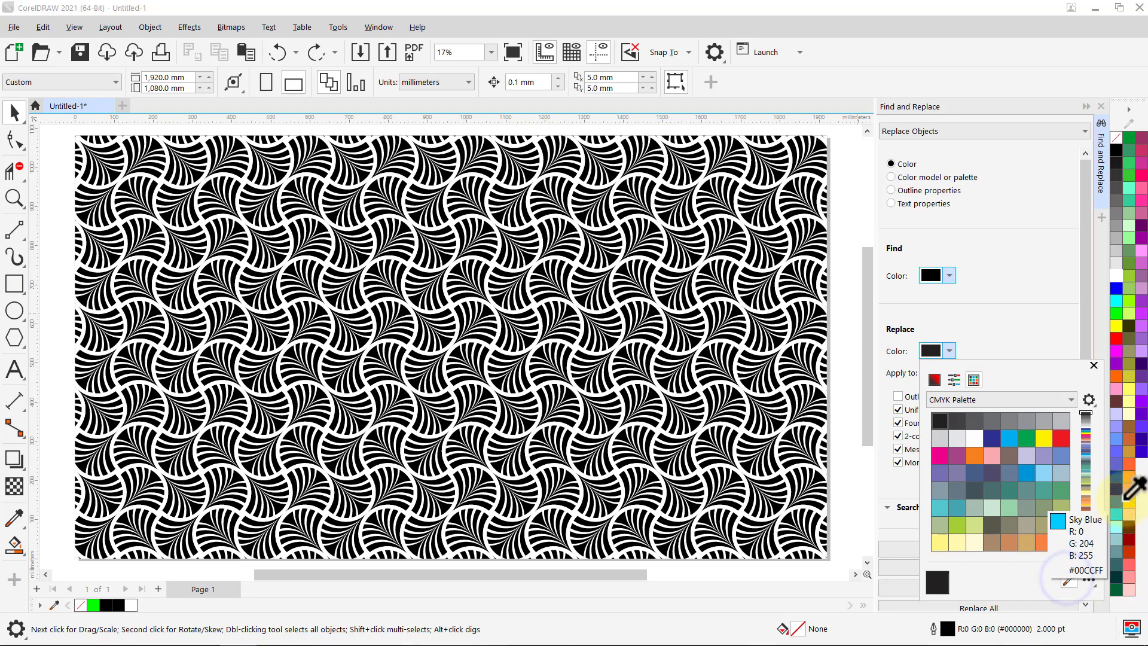
left_click(1130, 453)
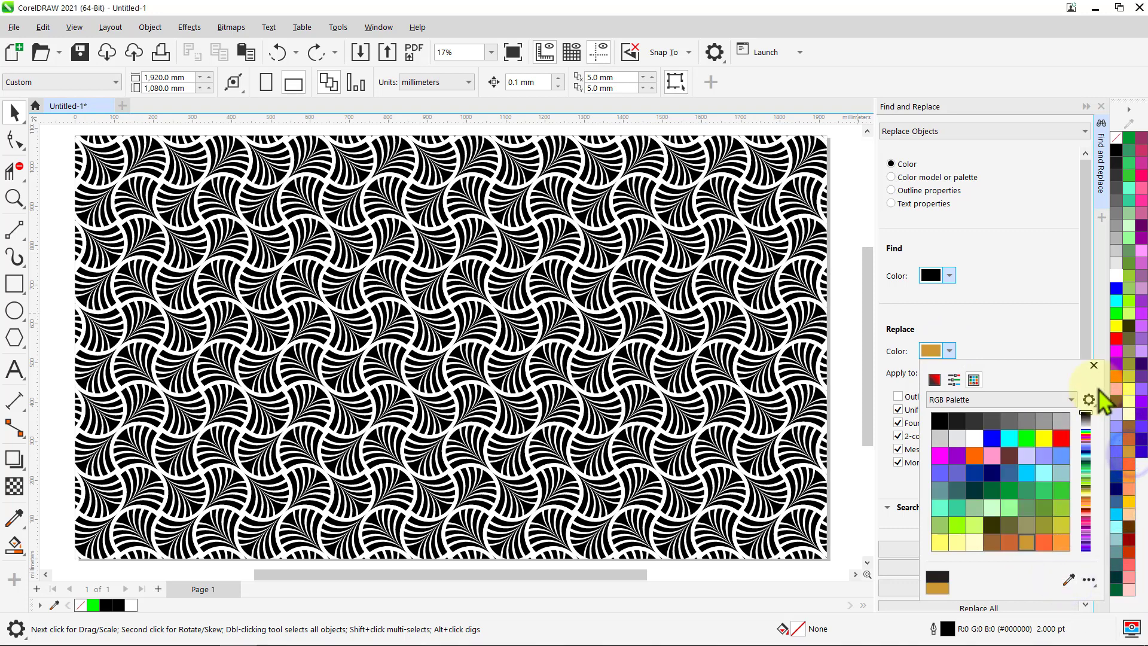
left_click(1094, 365)
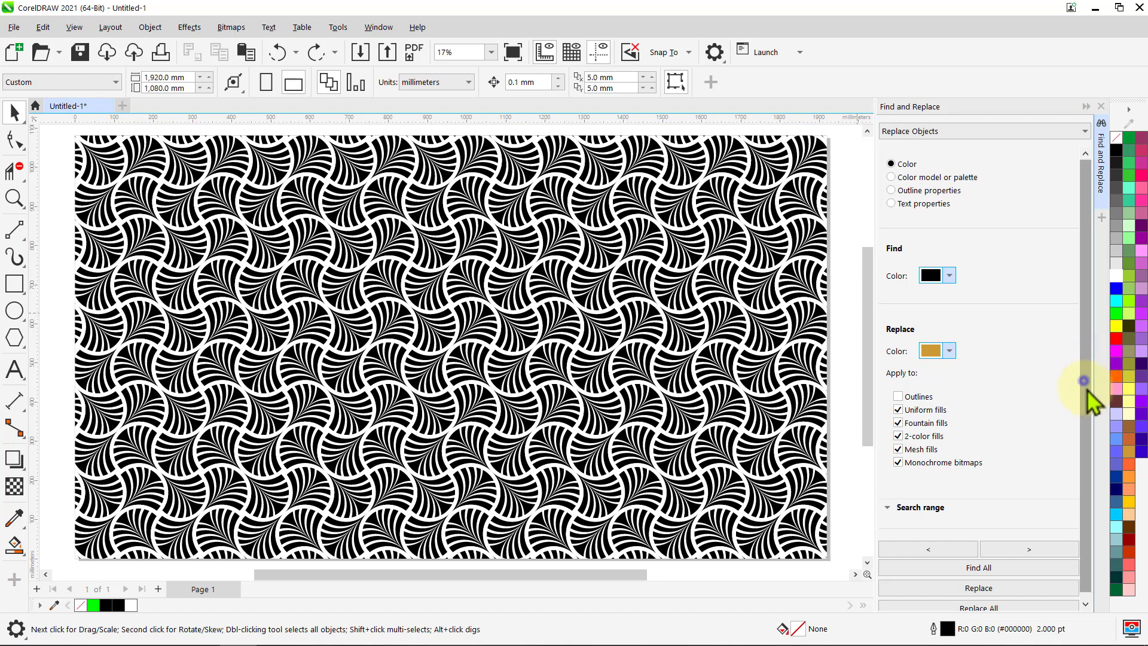
left_click_drag(1085, 382, 1091, 443)
left_click(986, 601)
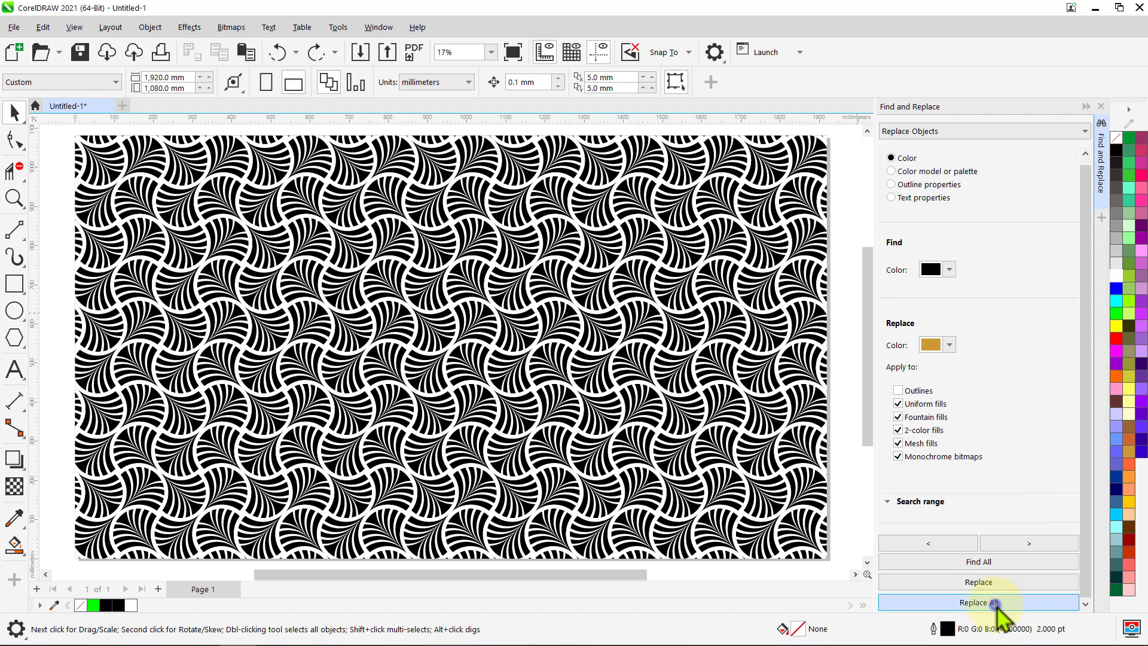
left_click(700, 363)
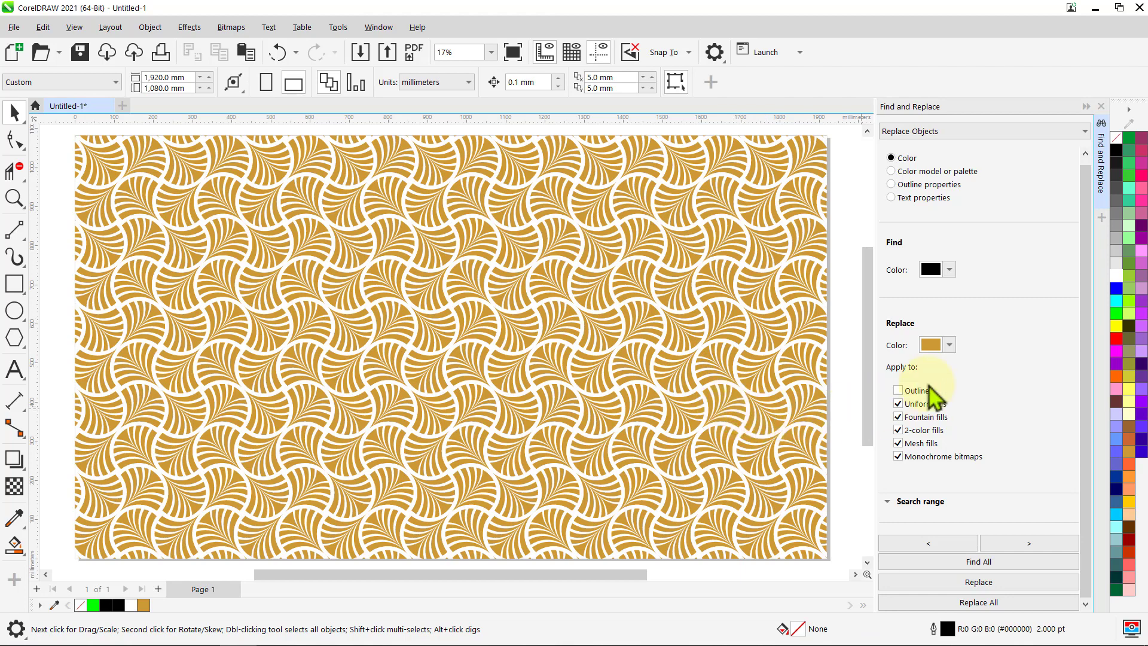
Replace all gold (#CC9933) fills in the pattern with orange from the RGB palette, without restarting the search.
left_click(950, 270)
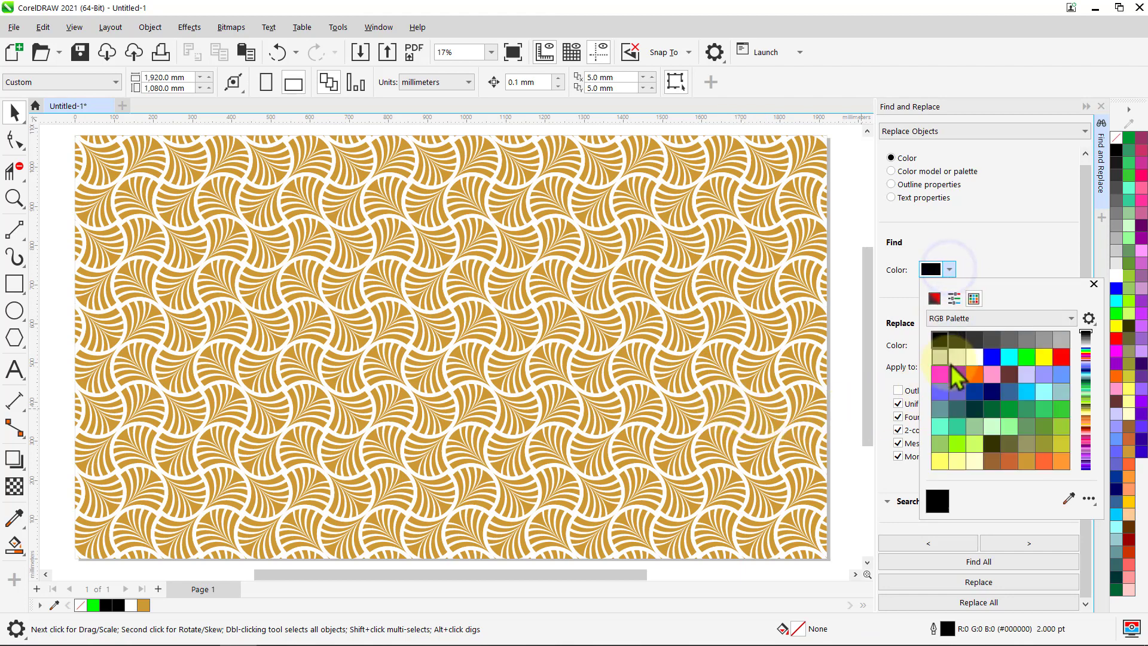
left_click(1026, 462)
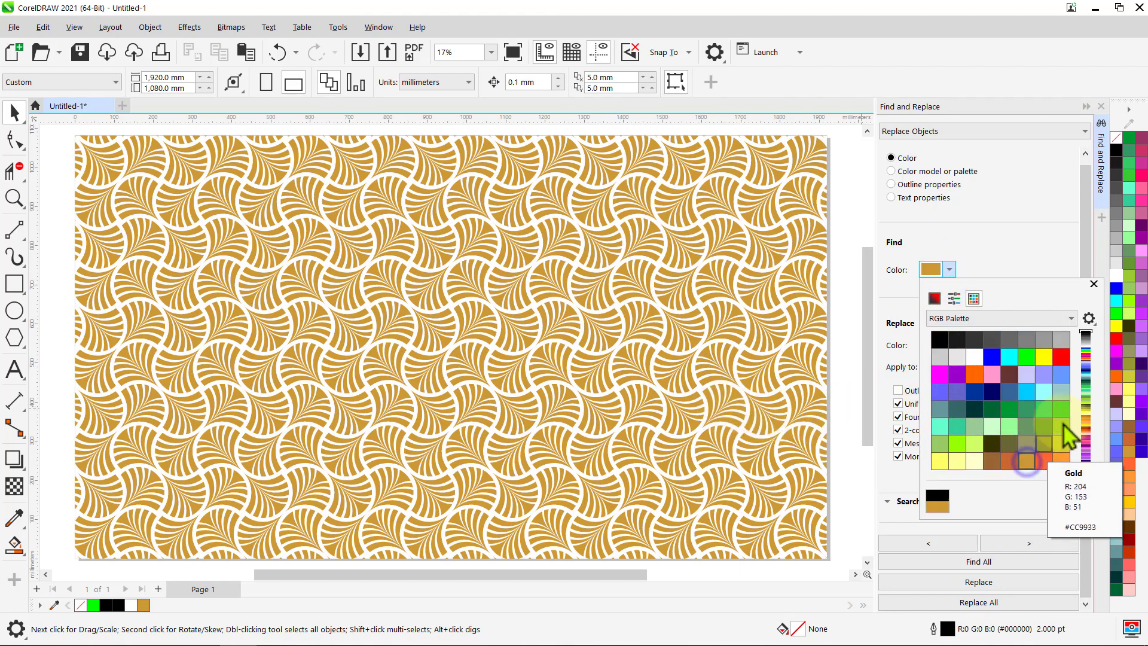
left_click(1093, 285)
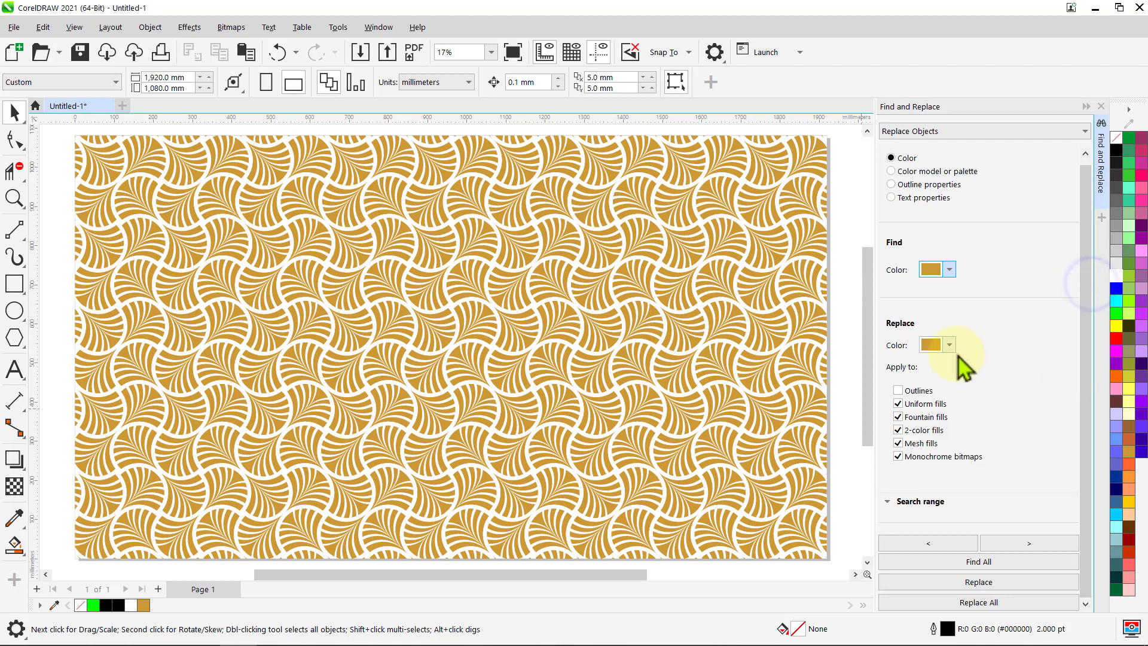
left_click(949, 345)
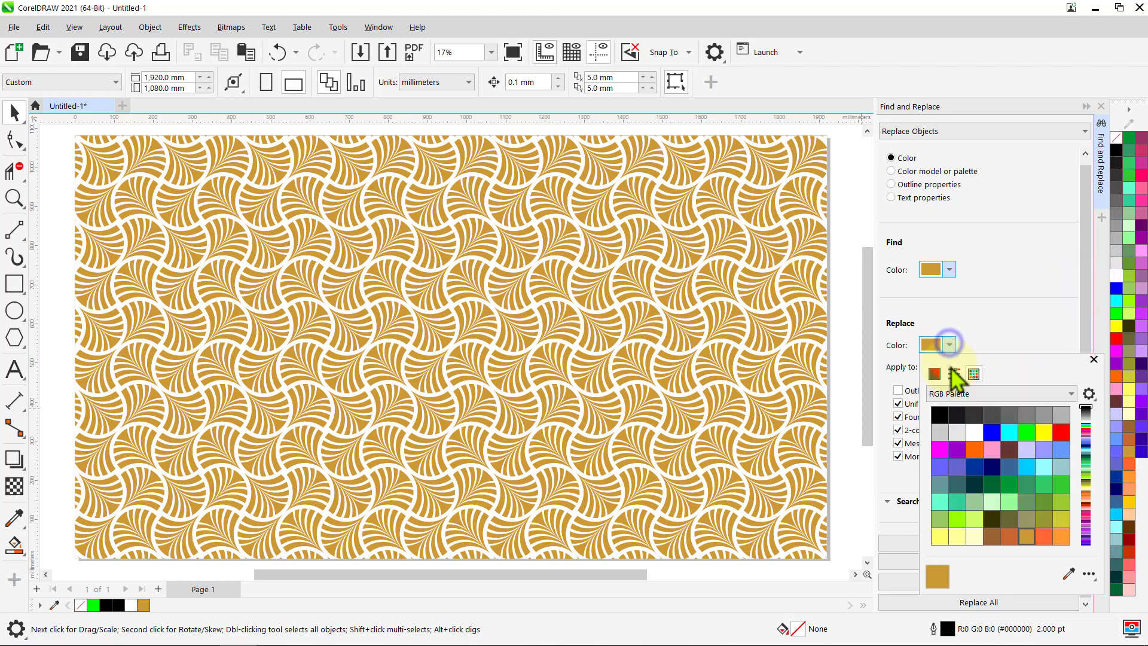
left_click(976, 453)
left_click(1093, 360)
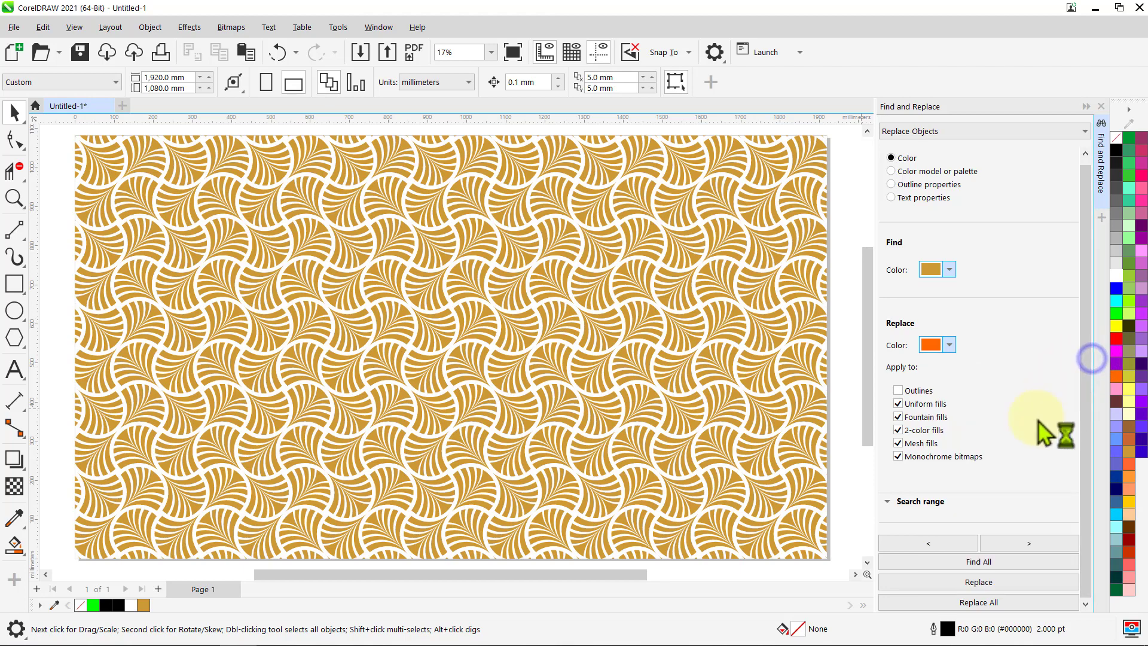
left_click(980, 602)
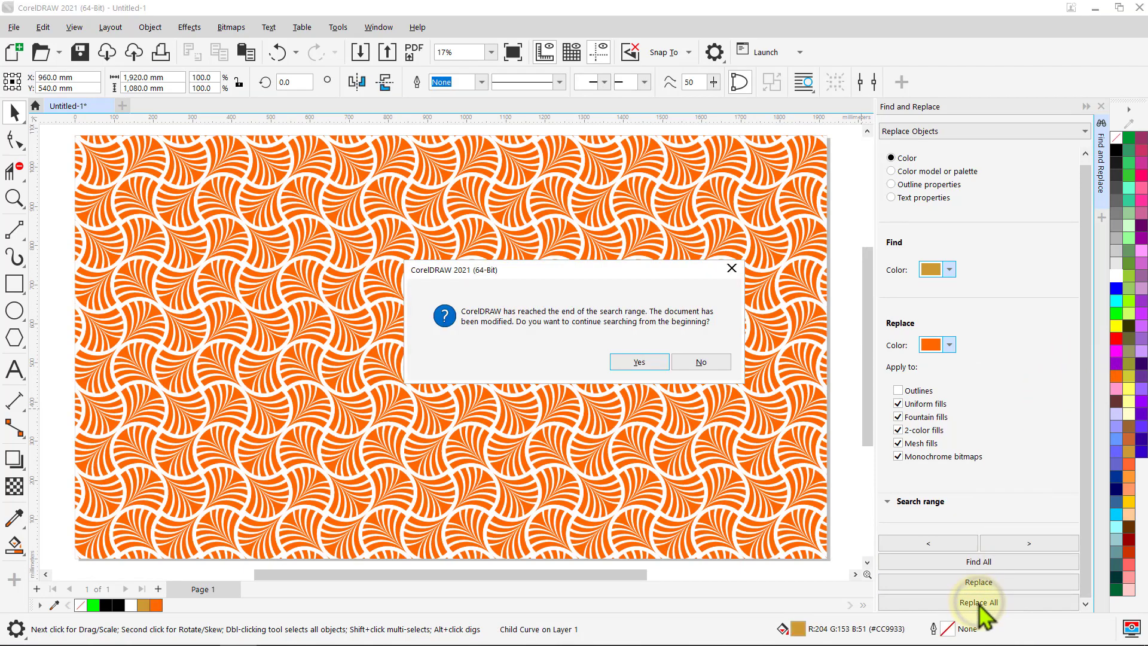
left_click(701, 362)
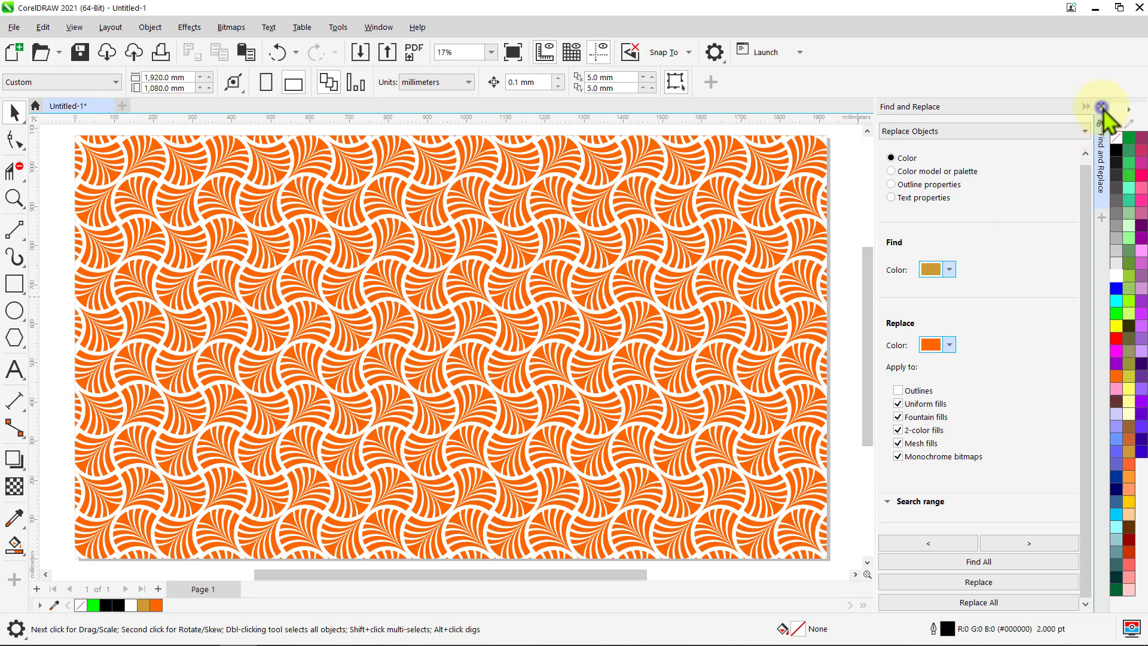
Close Find and Replace and view the finished pattern in full-screen preview.
left_click(1101, 107)
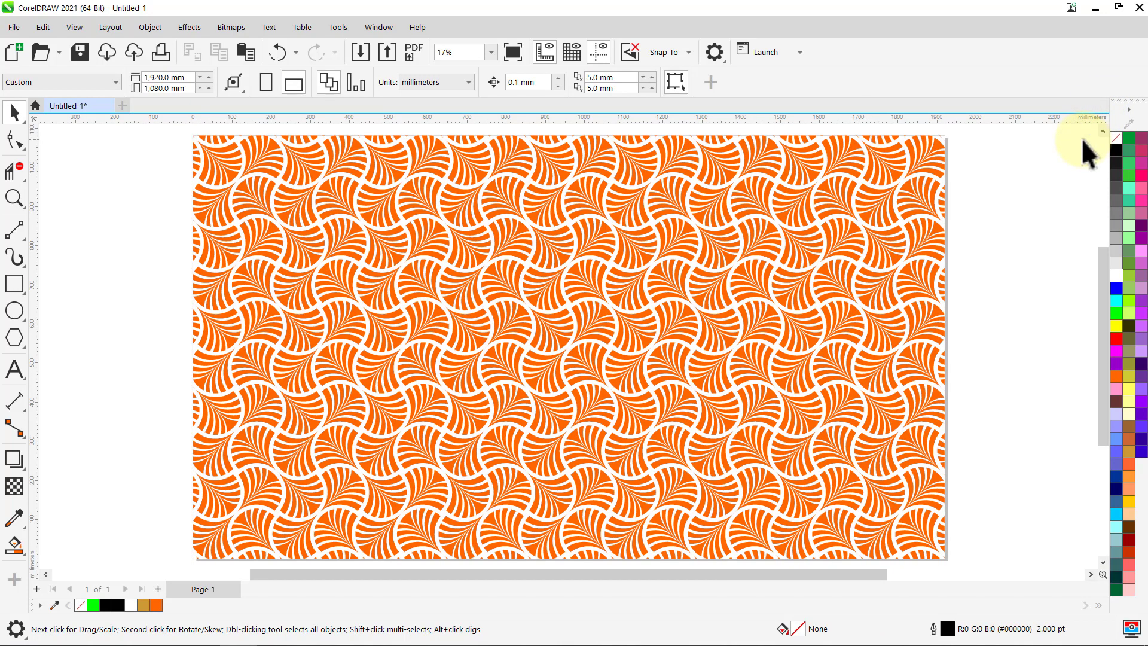
key("F9")
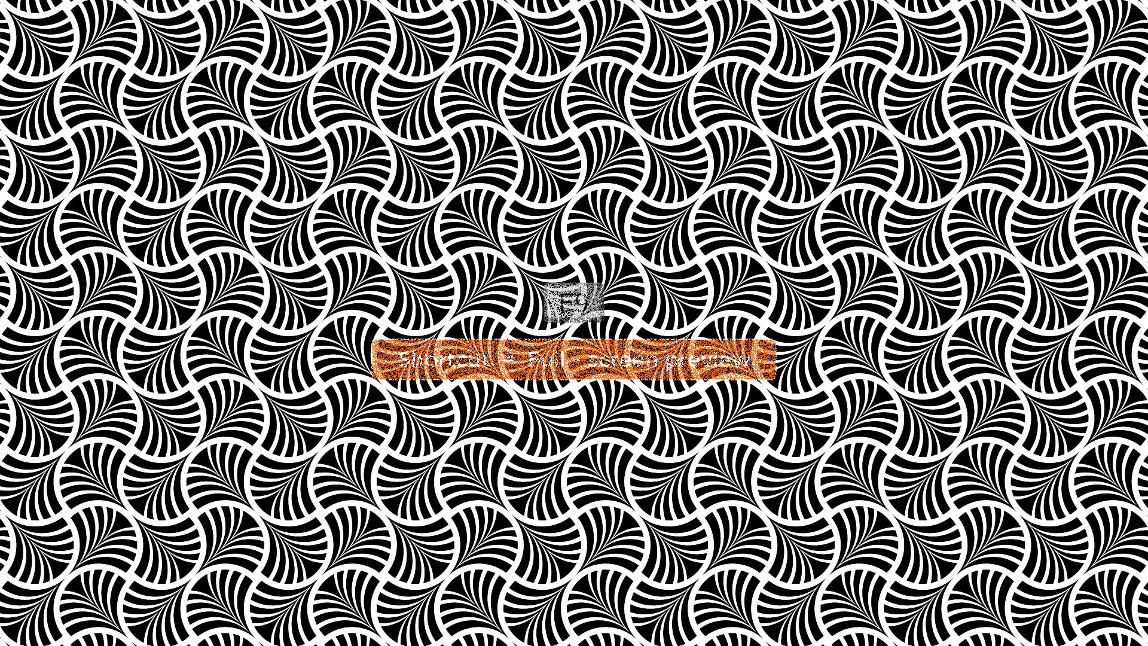